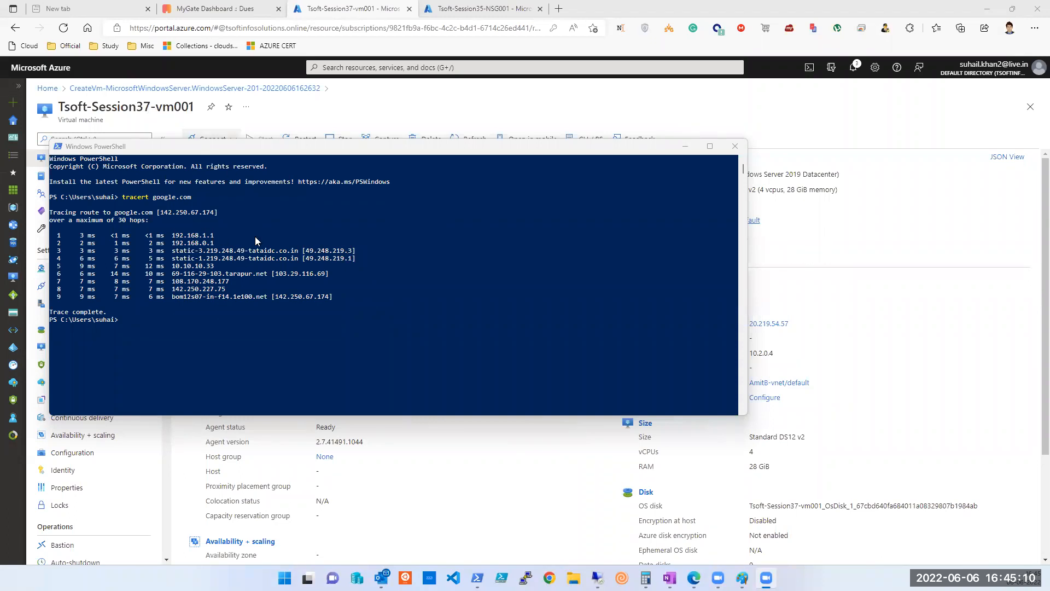
# Step: Move the PowerShell window aside and try to connect to 20.219.54.57 with Remote Desktop Connection
pyautogui.click(169, 342)
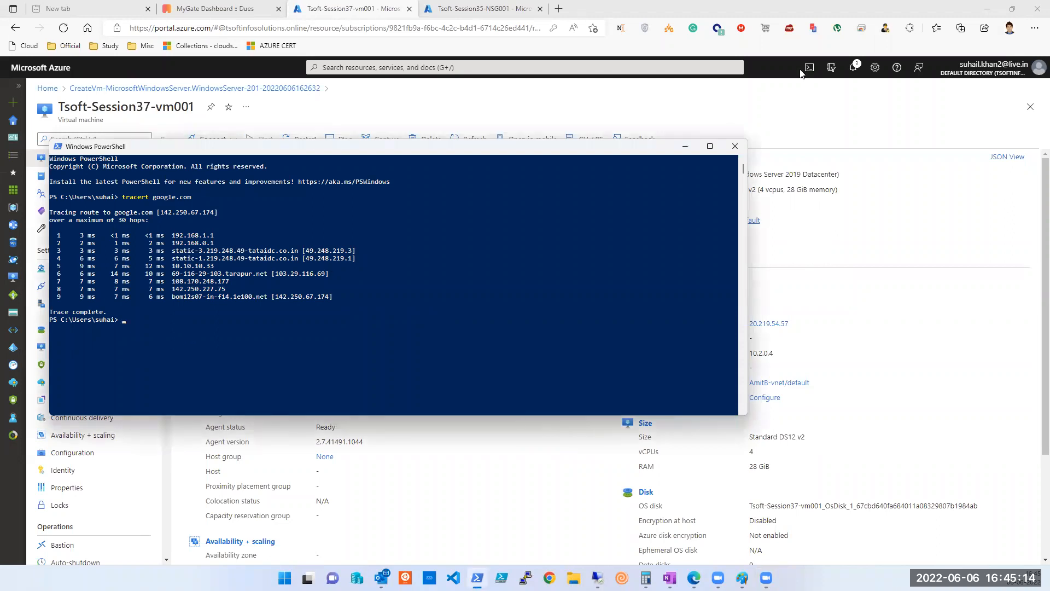
pyautogui.click(273, 24)
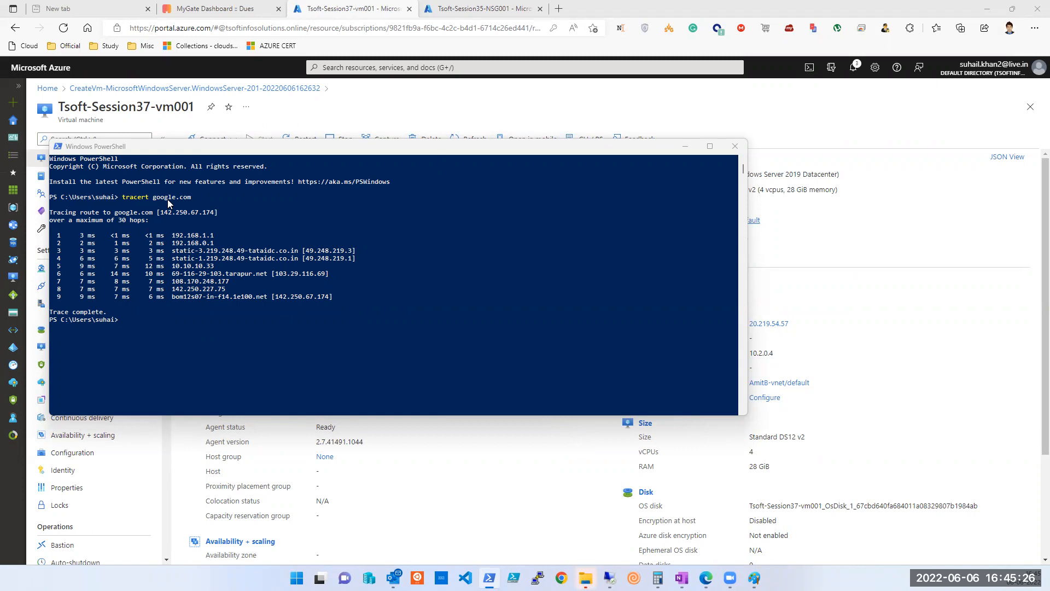
pyautogui.moveTo(208, 152); pyautogui.dragTo(278, 334)
pyautogui.click(541, 228)
pyautogui.moveTo(541, 228); pyautogui.dragTo(503, 110)
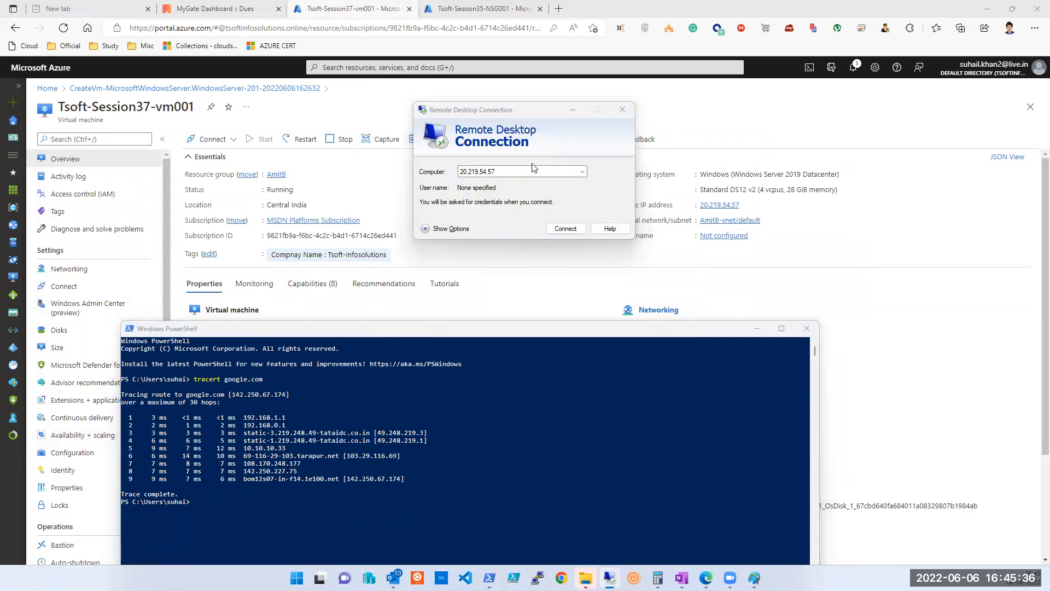
pyautogui.click(515, 173)
pyautogui.doubleClick(516, 172)
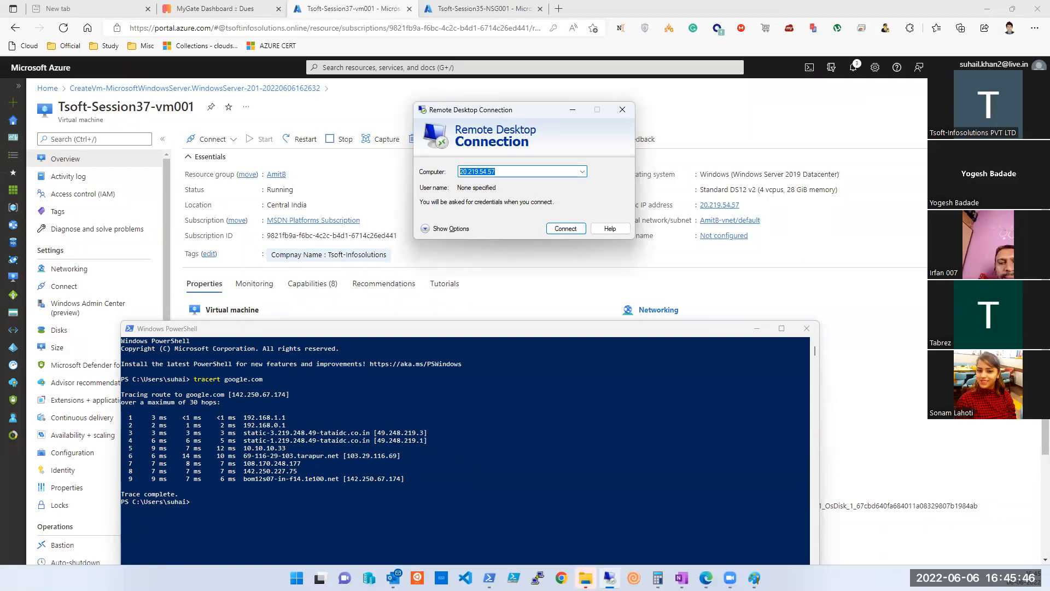
pyautogui.click(565, 229)
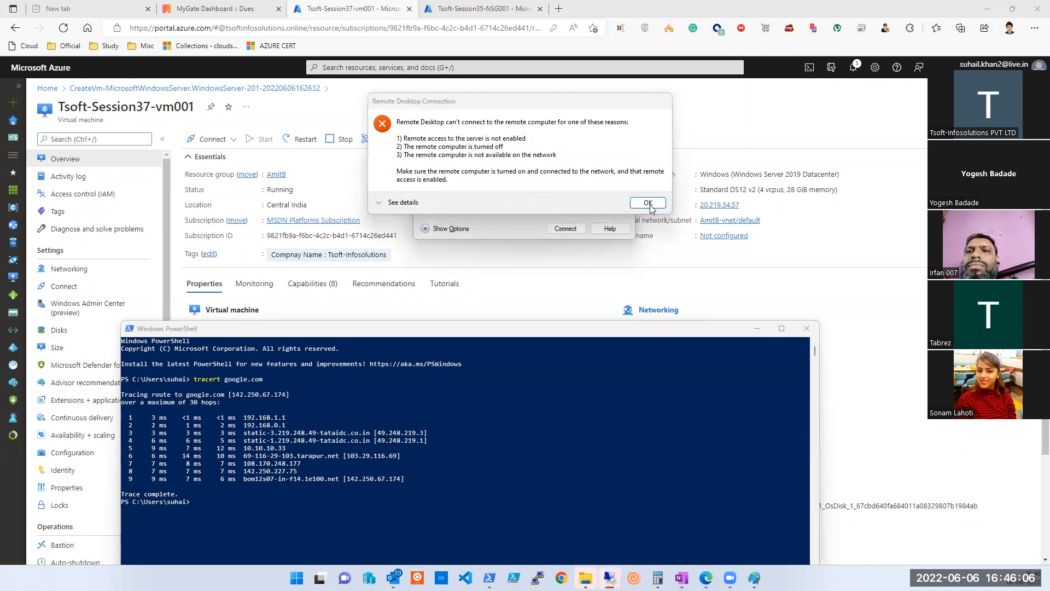
pyautogui.click(647, 203)
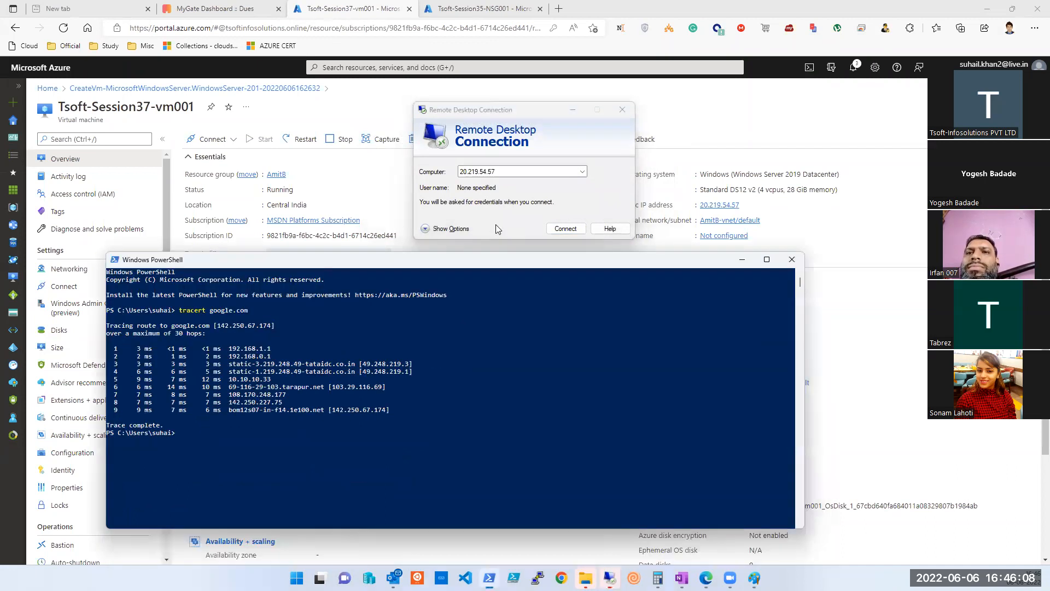
# Step: Begin a telnet command in PowerShell and copy the host name dashboard.mygate.com from the MyGate page's address
pyautogui.moveTo(514, 335); pyautogui.dragTo(489, 109)
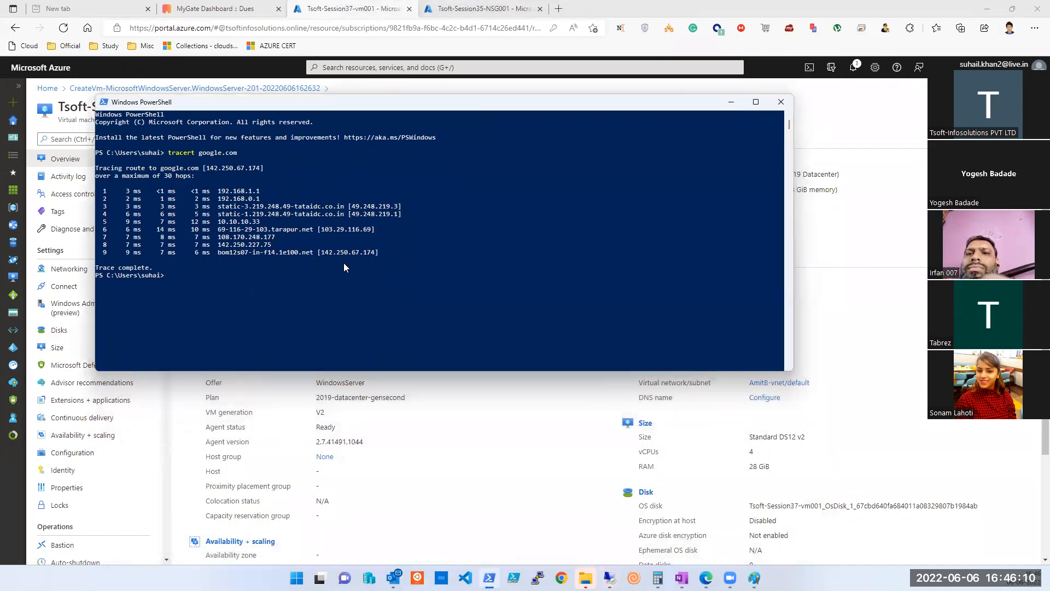
pyautogui.write('telnet')
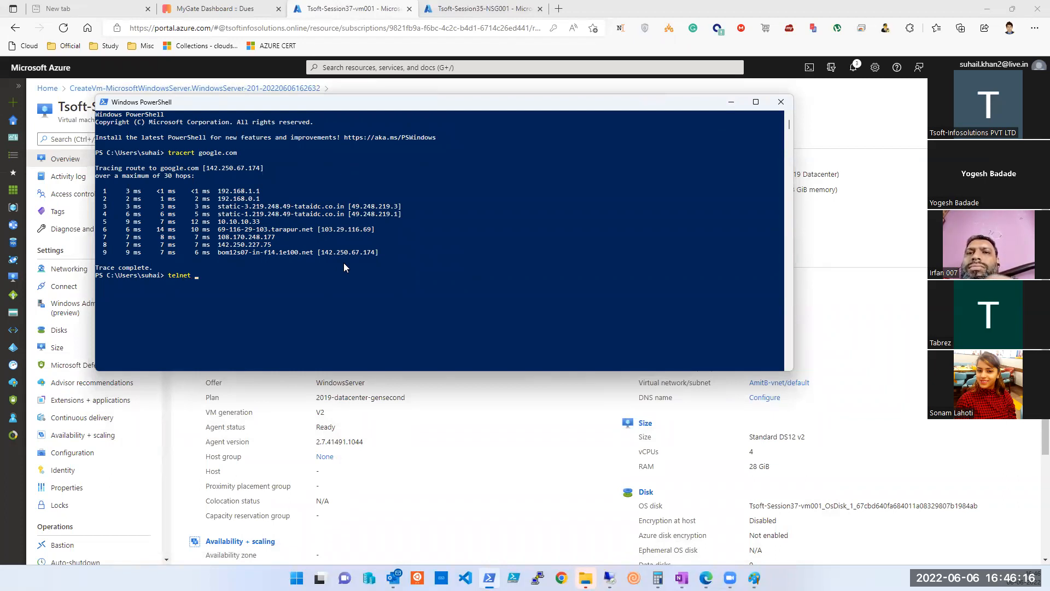
pyautogui.click(232, 8)
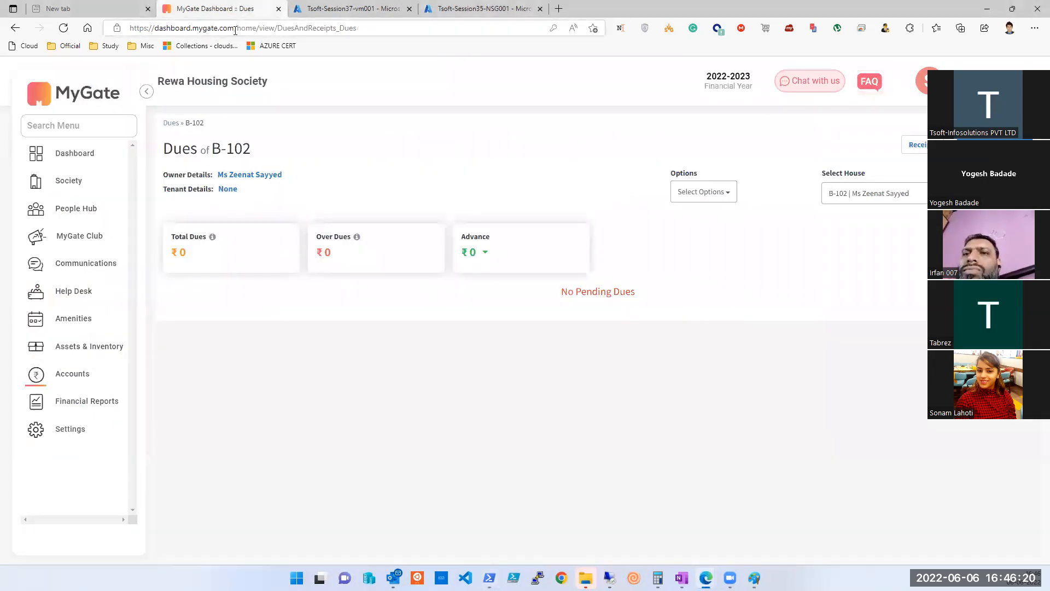
pyautogui.moveTo(236, 28); pyautogui.dragTo(155, 28)
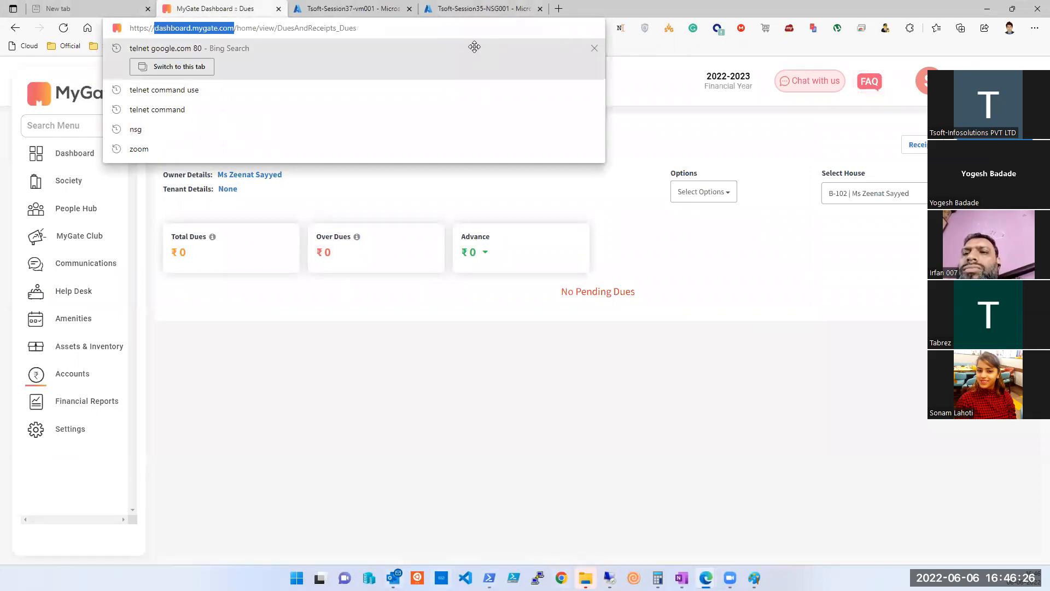
pyautogui.rightClick(175, 30)
pyautogui.click(216, 152)
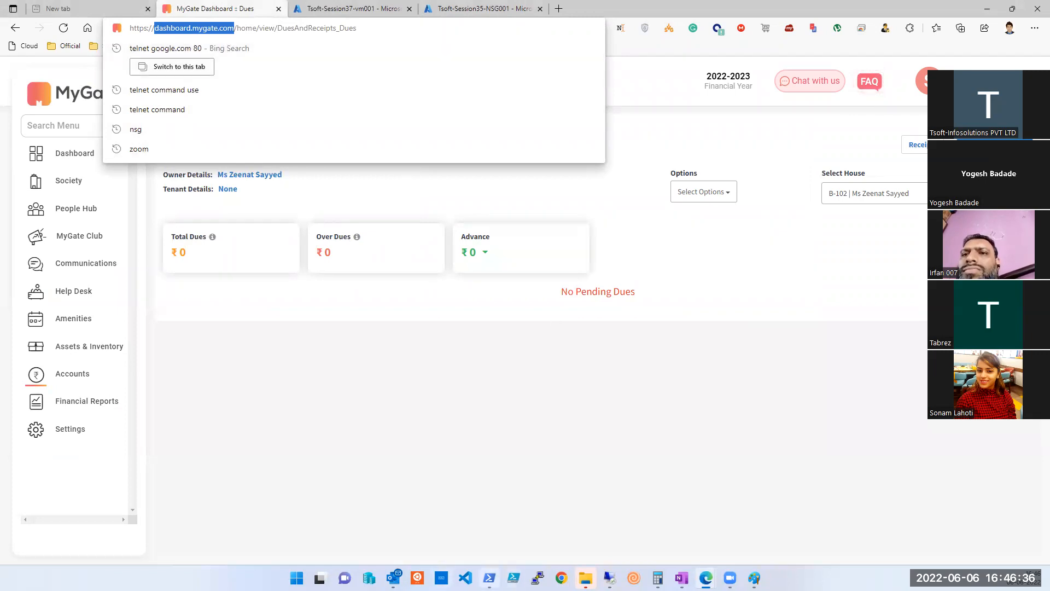
# Step: Complete the telnet command in PowerShell with the copied host dashboard.mygate.com and port 443, run it, and send a space to the host
pyautogui.click(489, 578)
pyautogui.rightClick(300, 294)
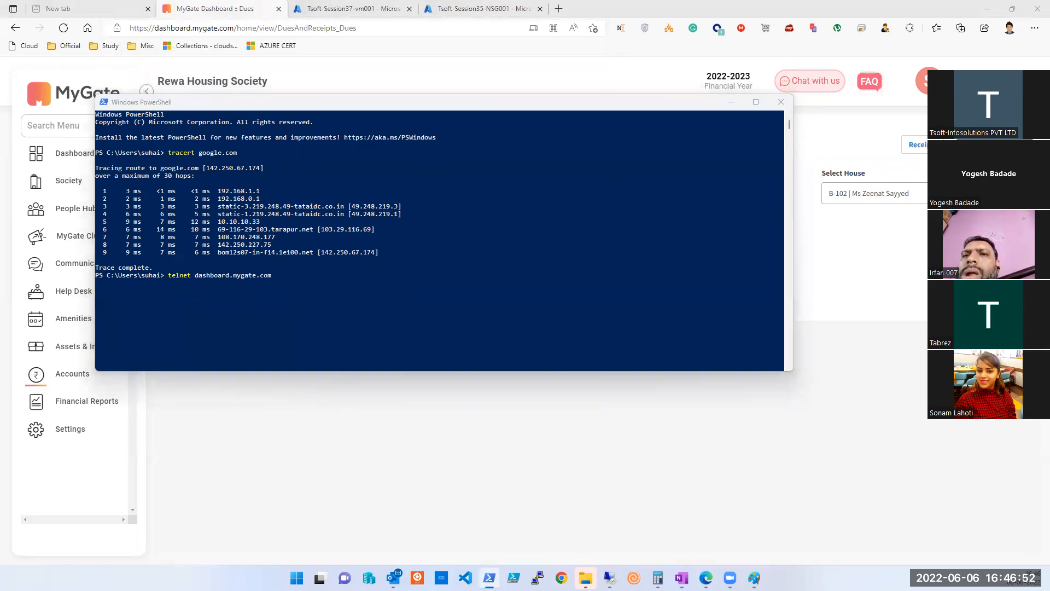
pyautogui.click(278, 281)
pyautogui.click(279, 283)
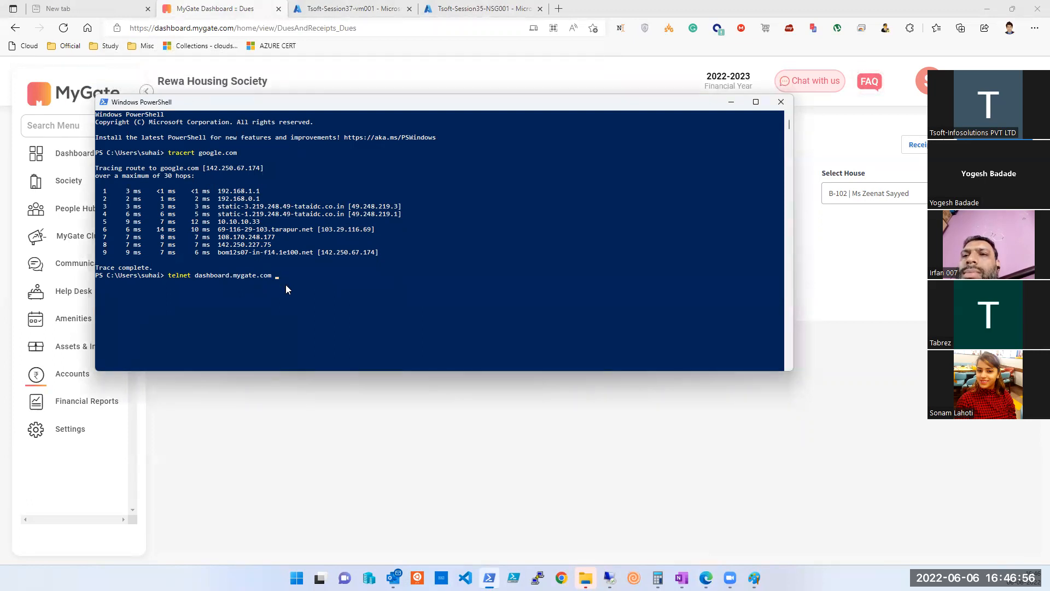
pyautogui.write('443')
pyautogui.press('Return')
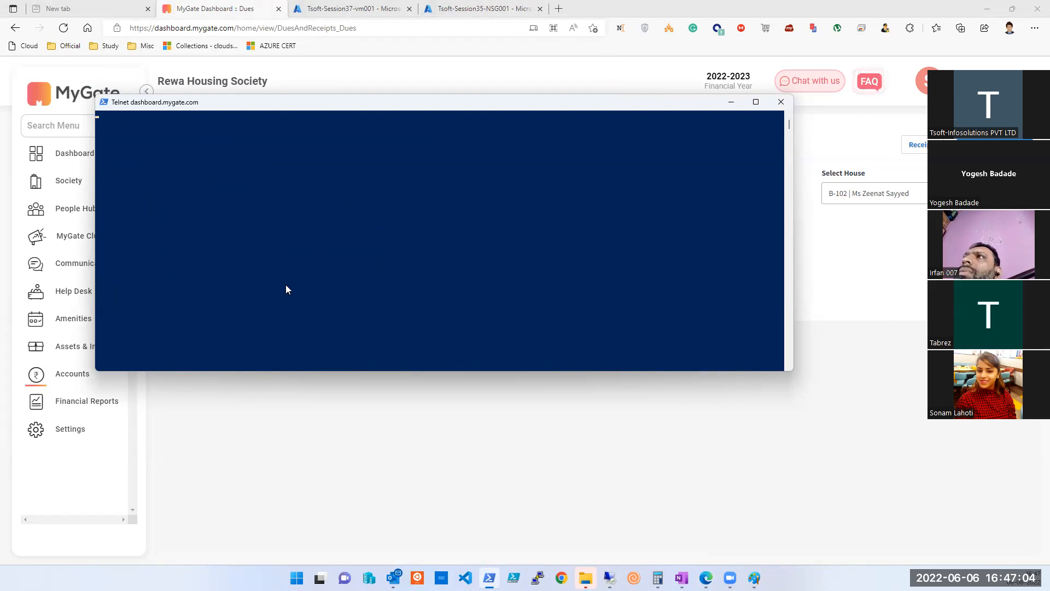
pyautogui.press('space')
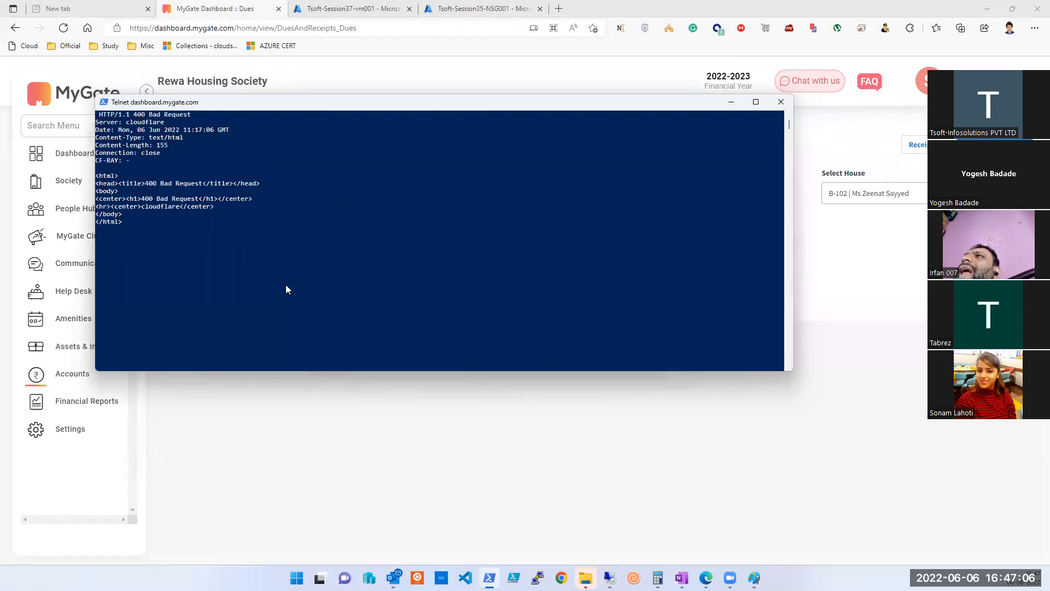
# Step: Rerun the telnet command to dashboard.mygate.com with port 50000
pyautogui.press('Up')
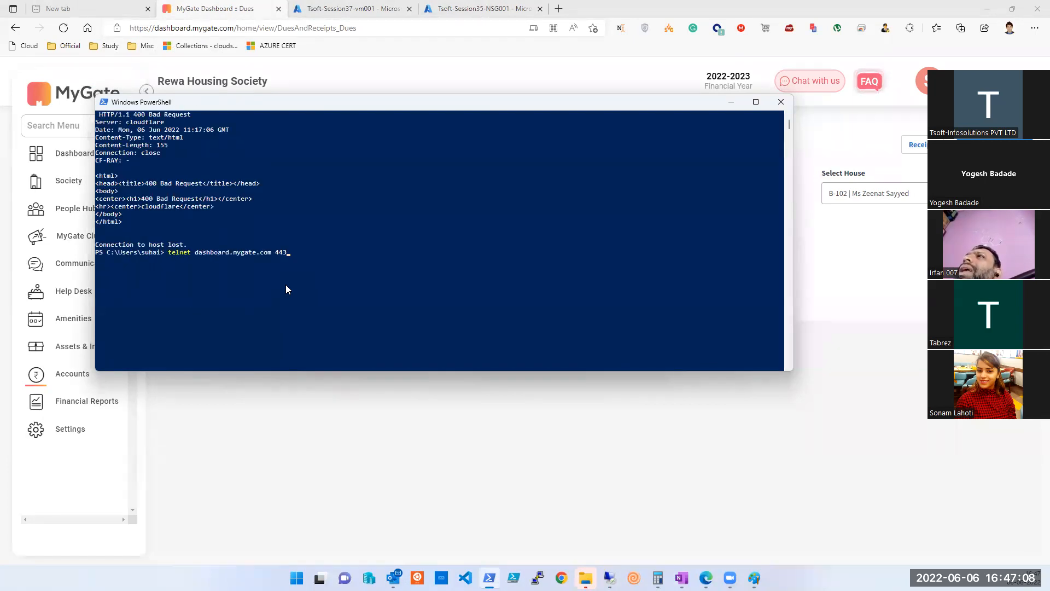
pyautogui.press('BackSpace')
pyautogui.press('BackSpace')
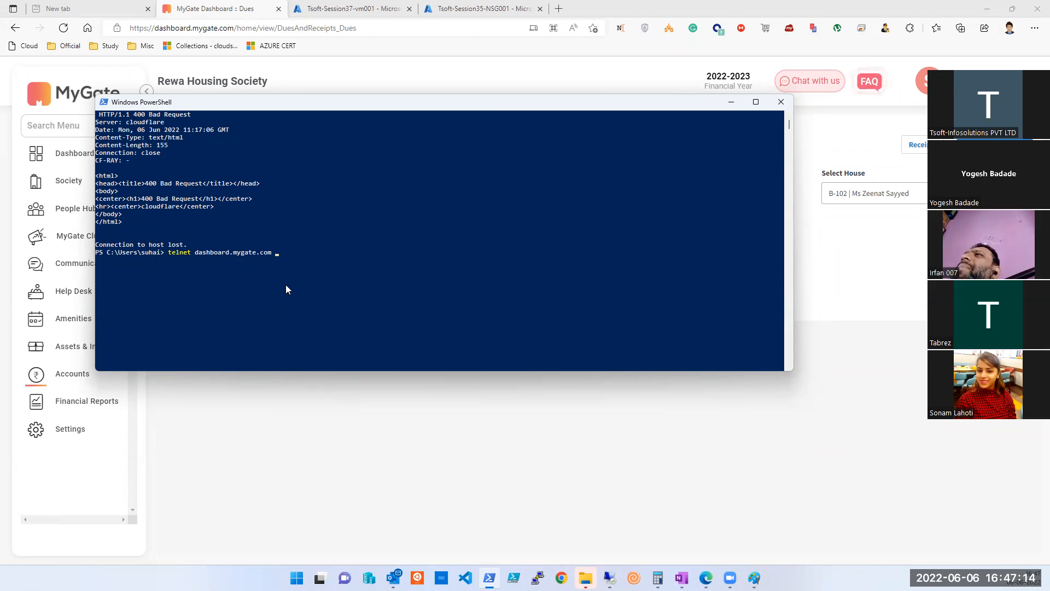
pyautogui.write('50000')
pyautogui.press('Return')
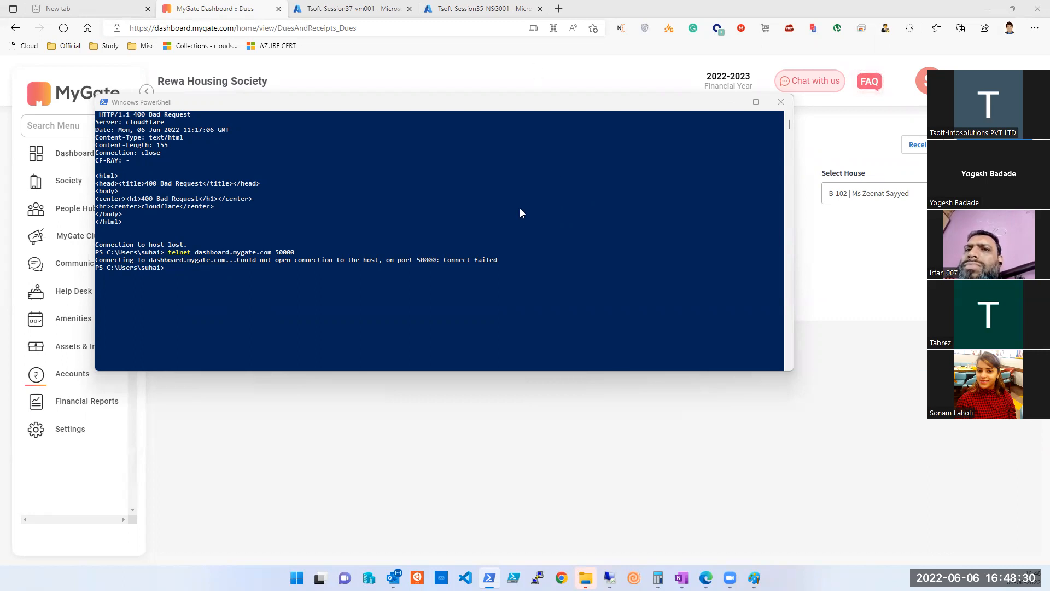
# Step: Switch back to the Azure portal in the browser and copy the public IP address of Tsoft-Session37-vm001
pyautogui.moveTo(706, 577)
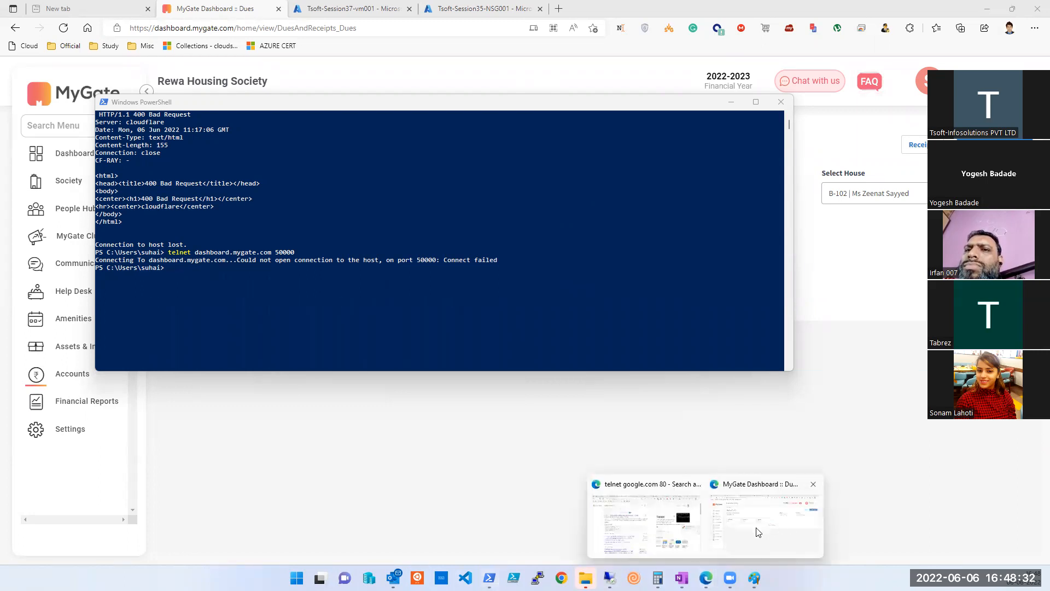
pyautogui.click(743, 530)
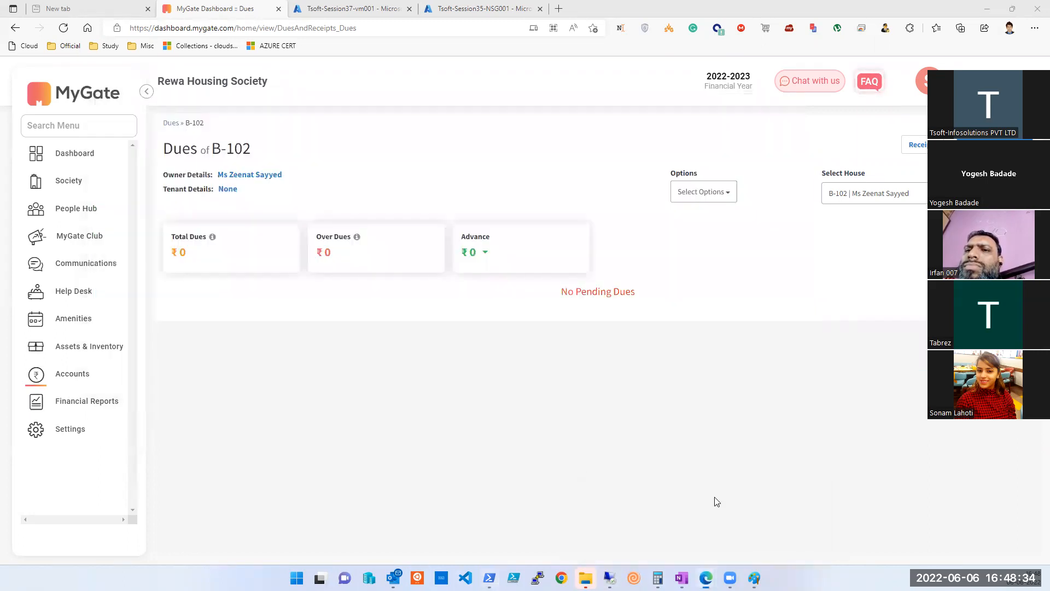
pyautogui.click(350, 8)
pyautogui.click(495, 9)
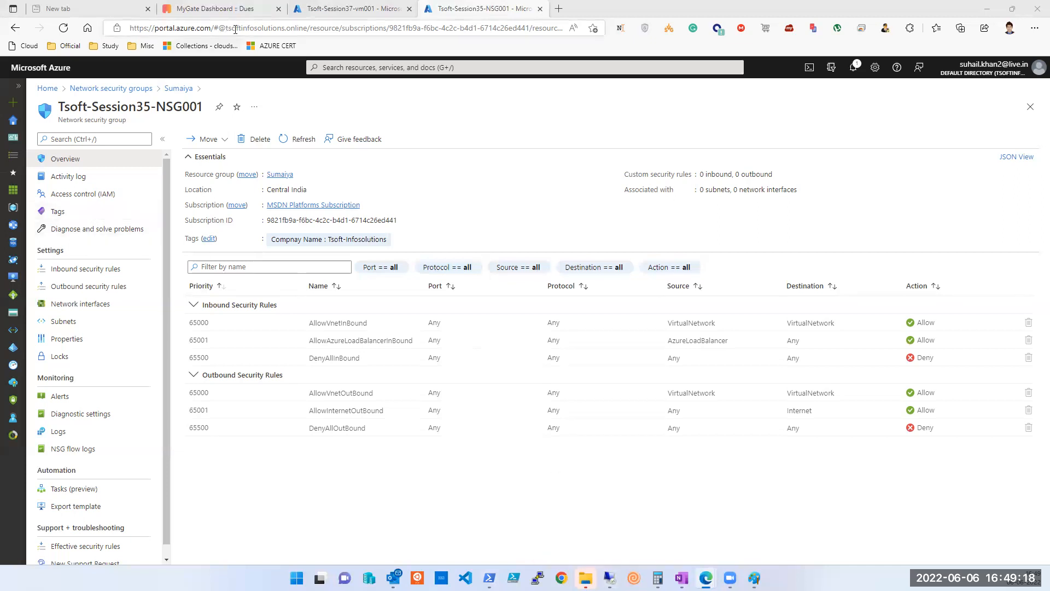
pyautogui.click(328, 9)
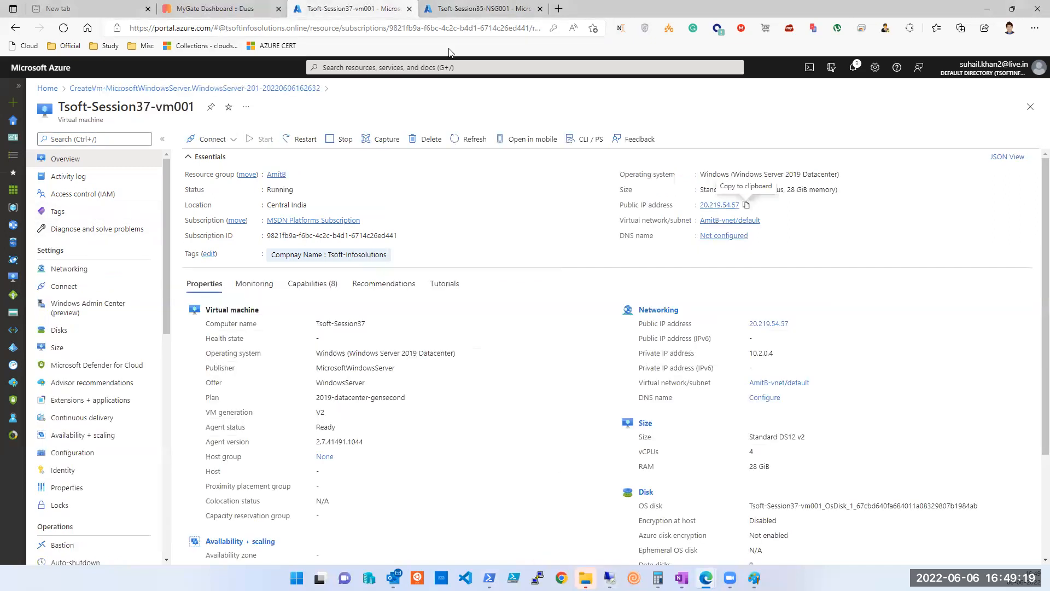
pyautogui.click(746, 206)
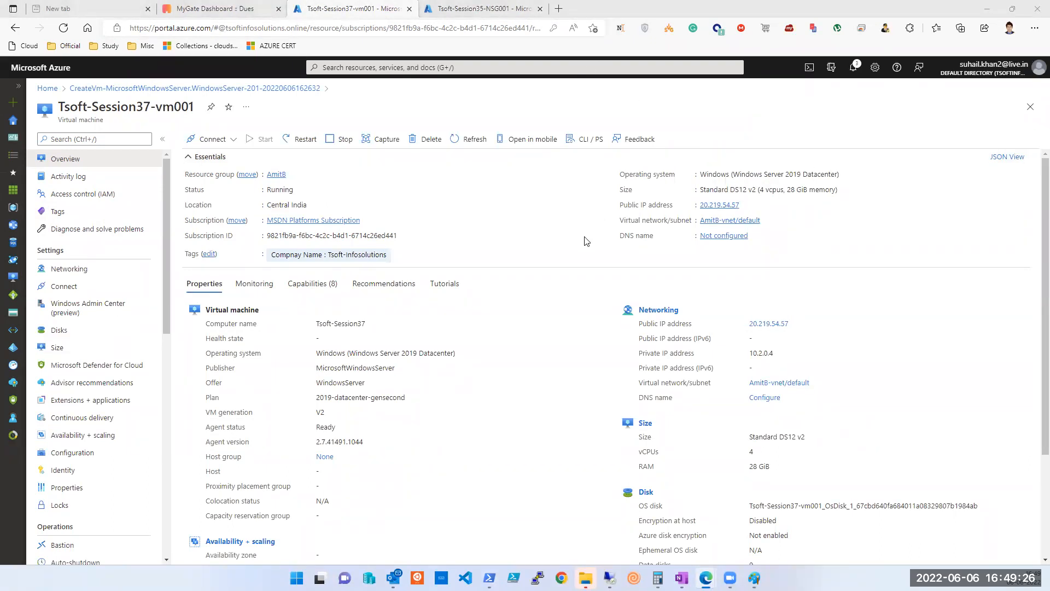
# Step: Go from the Tsoft-Session35-NSG001 page to the list of all network security groups
pyautogui.click(472, 12)
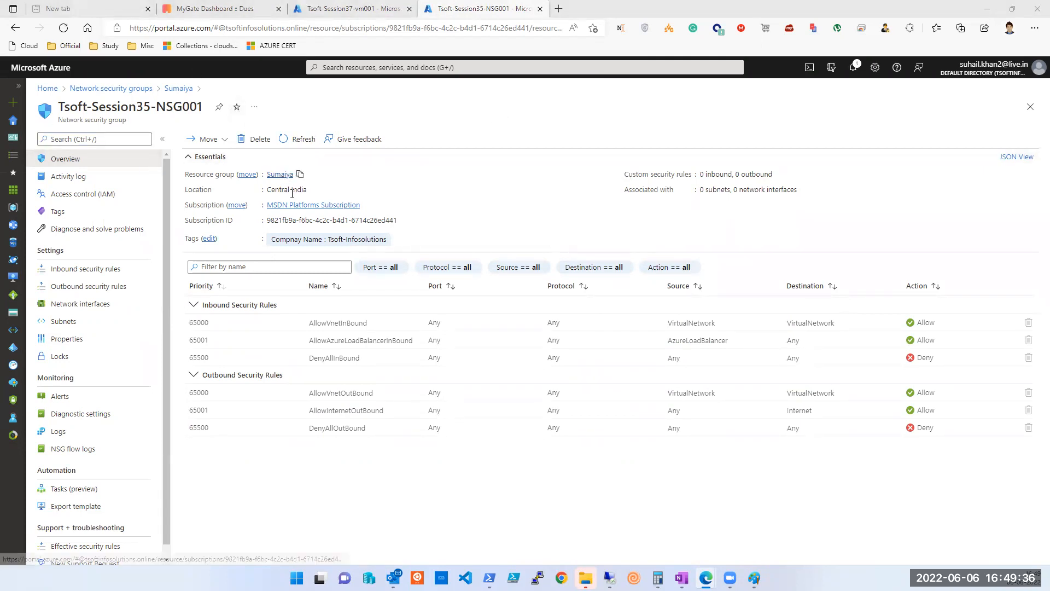
pyautogui.click(413, 70)
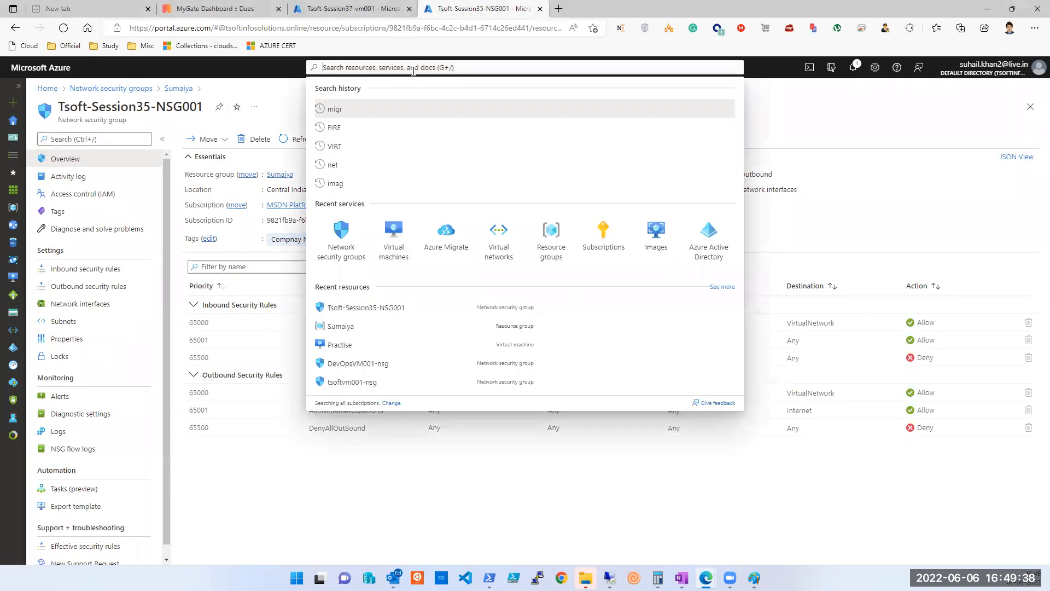
pyautogui.click(342, 244)
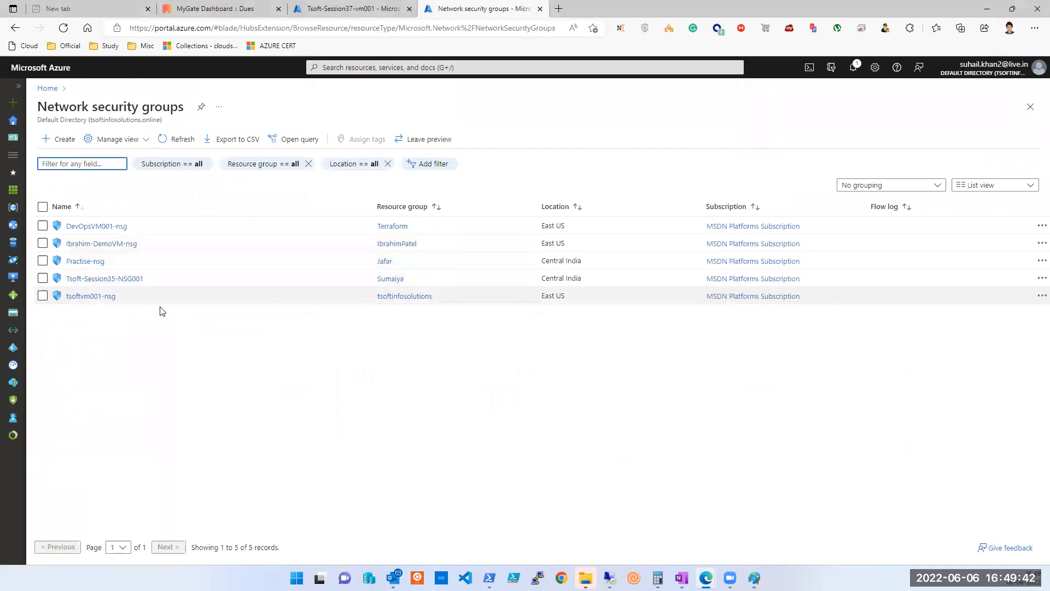
# Step: Return to the Tsoft-Session37-vm001 overview and examine its location, public IP address and private IP address
pyautogui.click(358, 14)
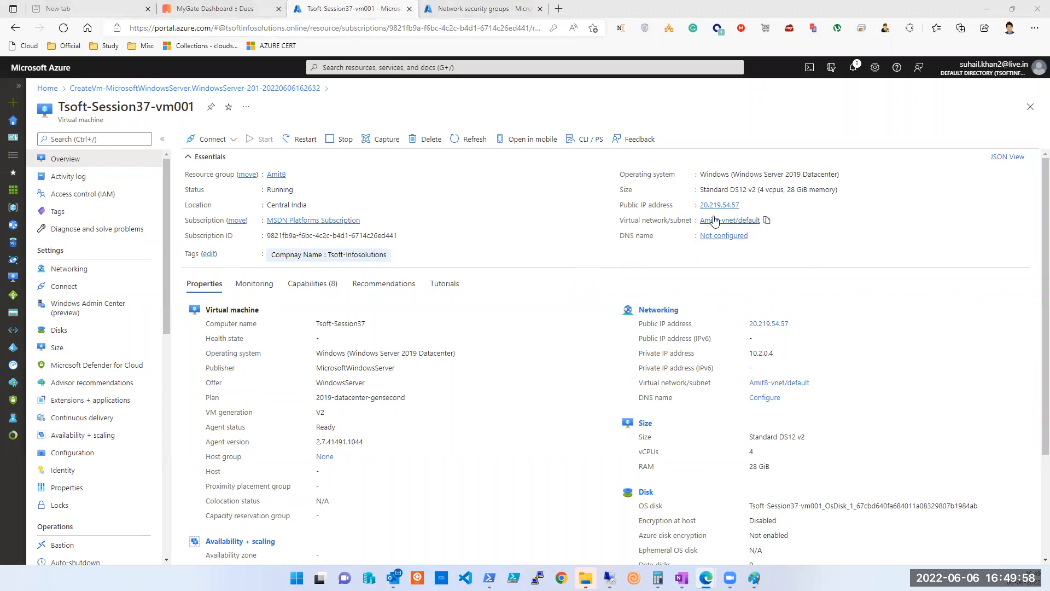
pyautogui.click(747, 205)
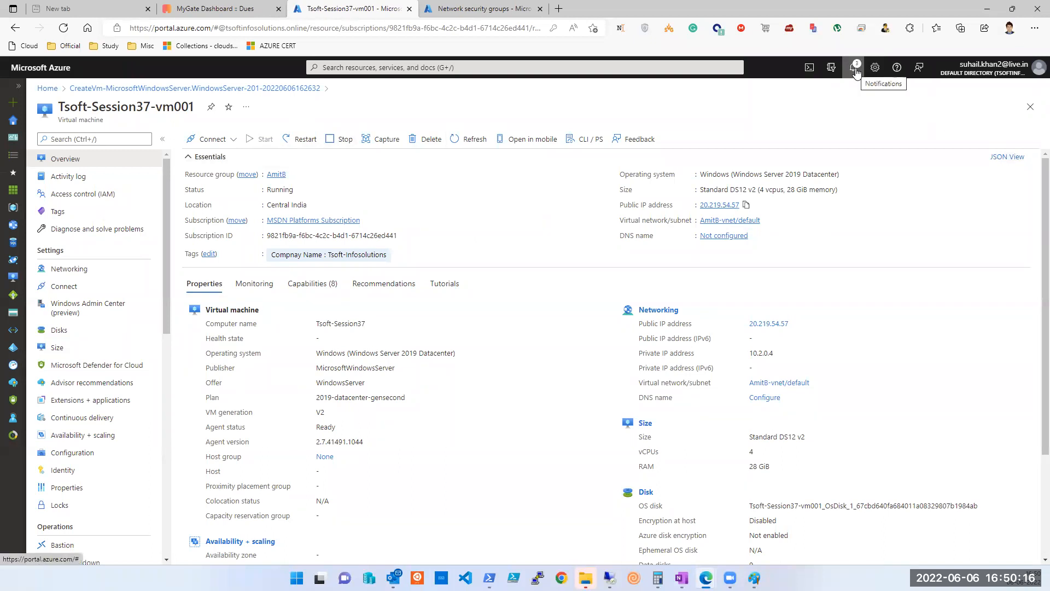
pyautogui.tripleClick(274, 208)
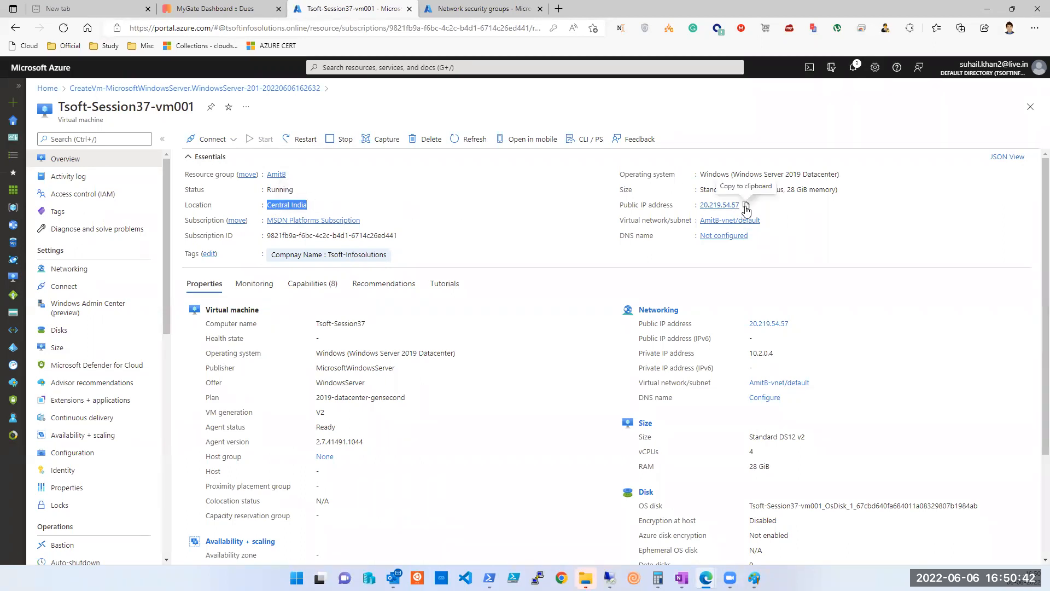
pyautogui.click(746, 207)
pyautogui.doubleClick(755, 359)
pyautogui.click(491, 209)
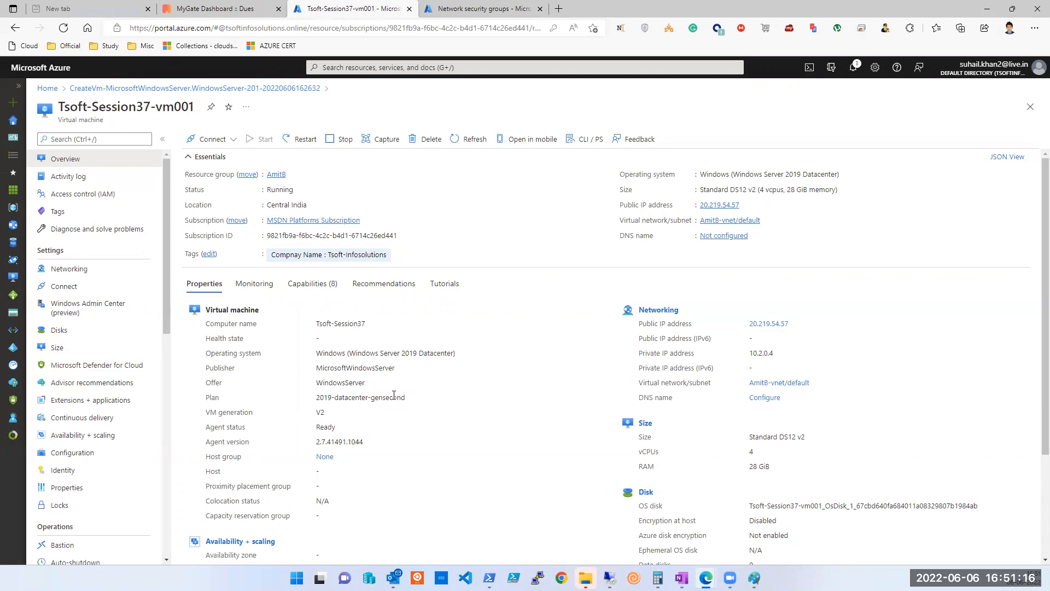
# Step: Check the networking settings of Tsoft-Session37-vm001, then open its attached group Tsoft-Session35-NSG001 and examine the subnet and network interface associations
pyautogui.click(69, 269)
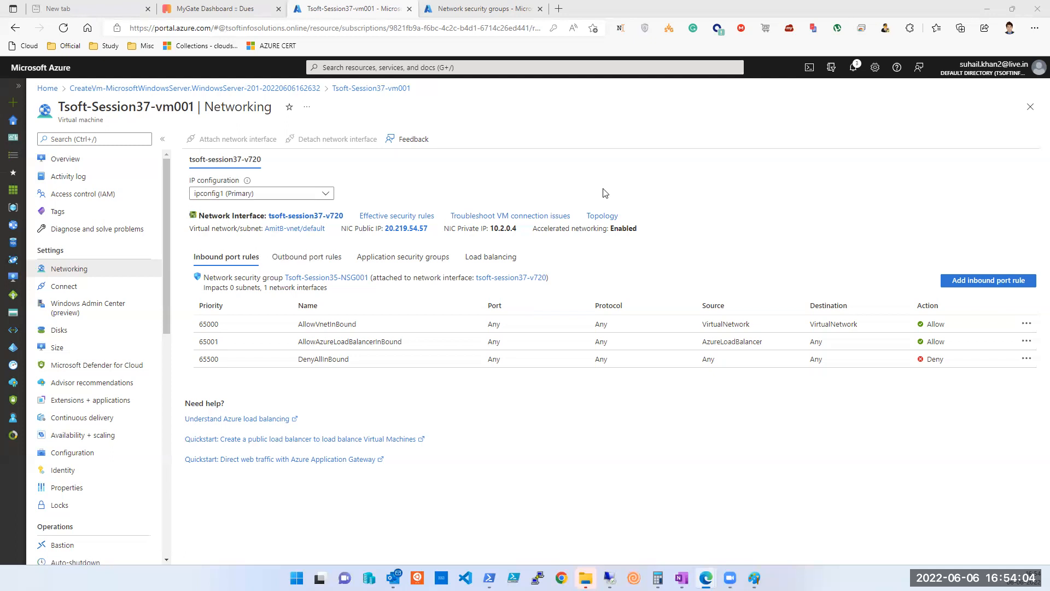
pyautogui.tripleClick(231, 287)
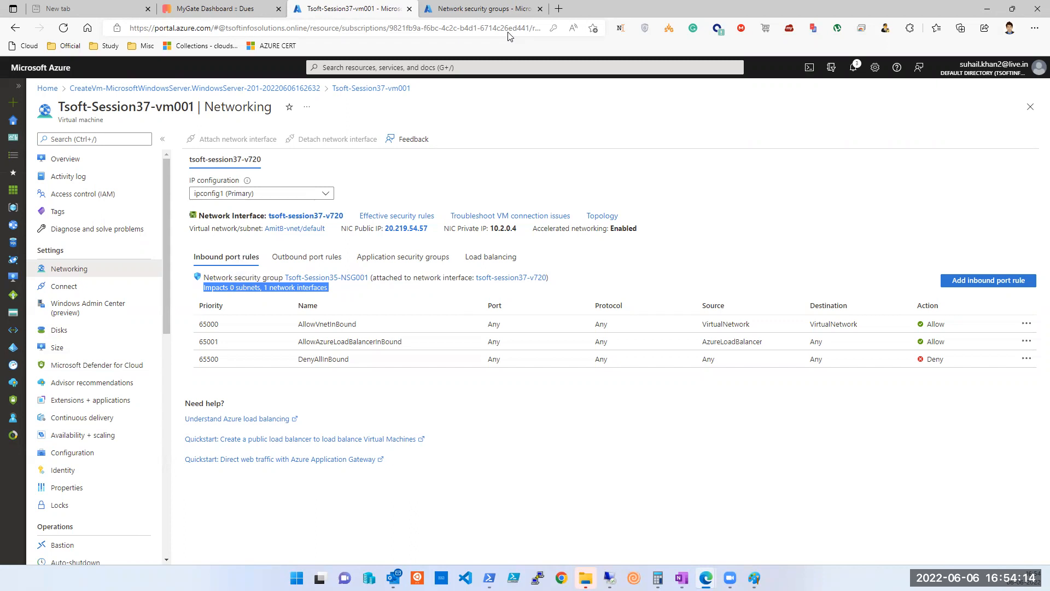
pyautogui.click(341, 278)
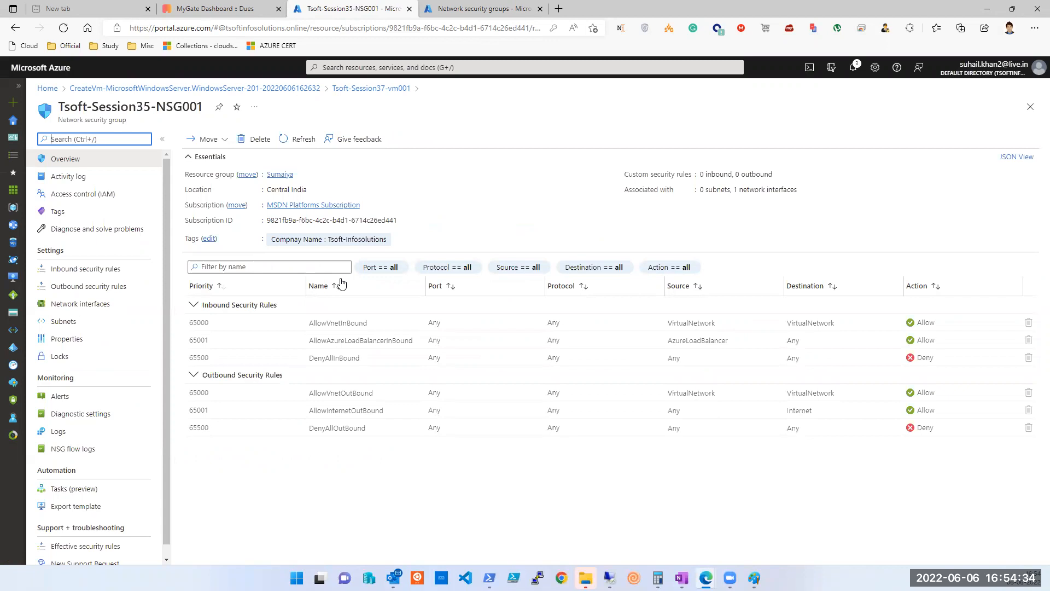
pyautogui.tripleClick(720, 192)
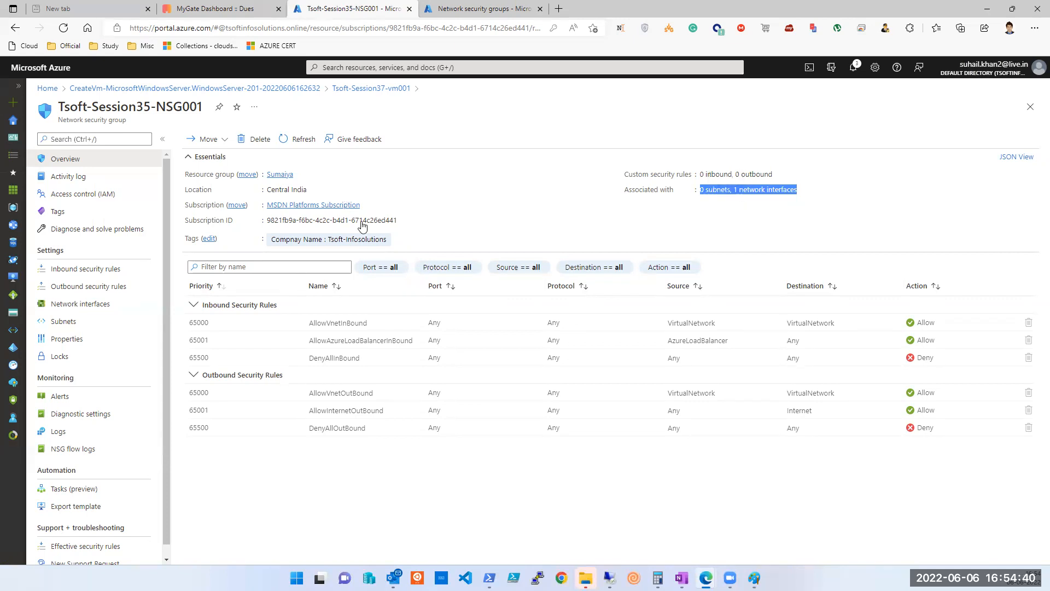
pyautogui.doubleClick(718, 190)
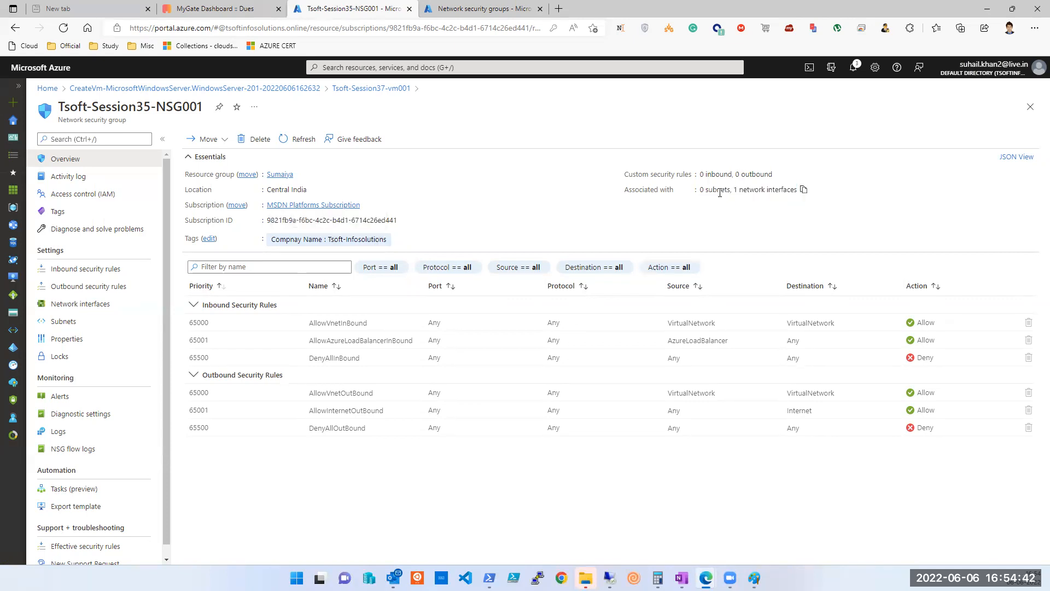
# Step: Examine the network interface and subnet associations of Tsoft-Session35-NSG001
pyautogui.doubleClick(774, 192)
pyautogui.click(425, 28)
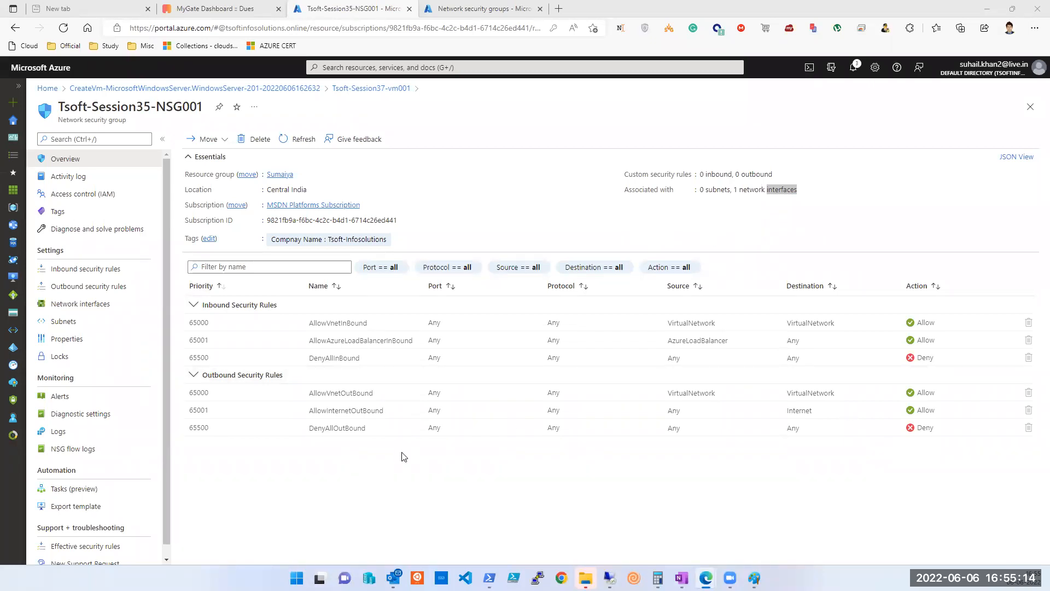
pyautogui.click(80, 304)
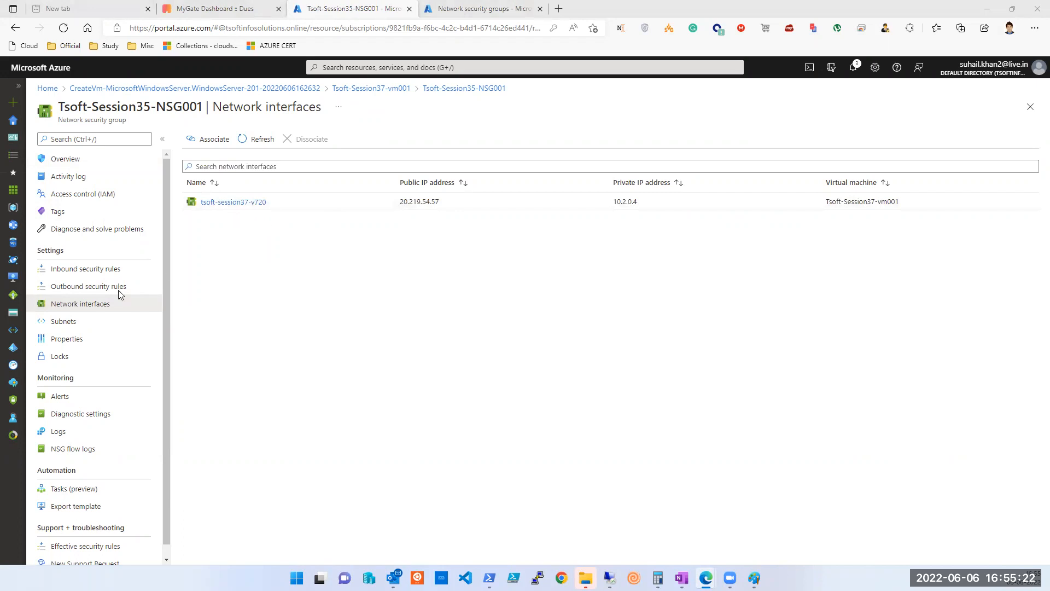
pyautogui.click(75, 325)
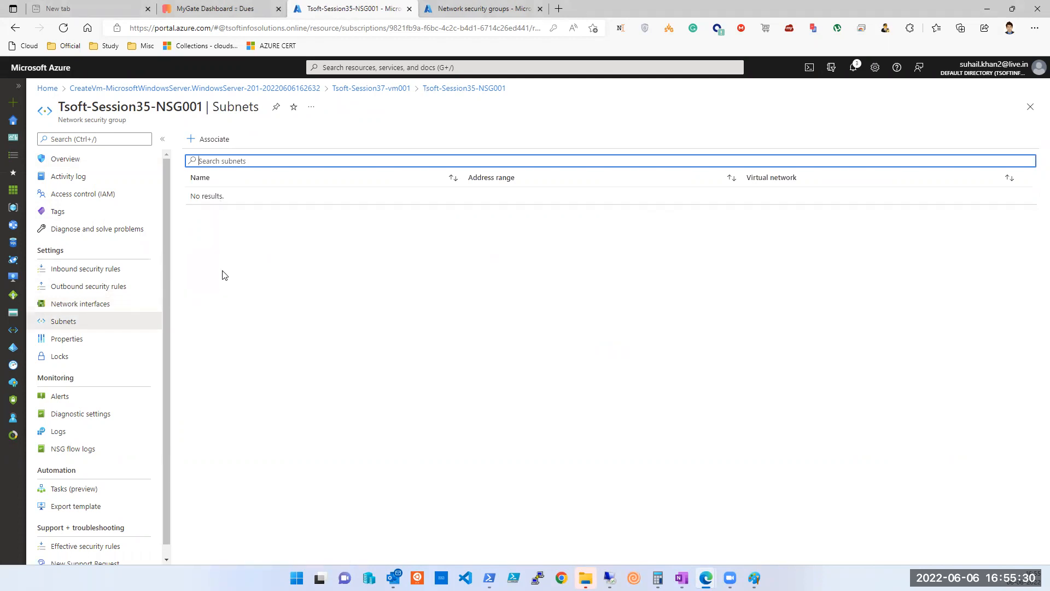
pyautogui.click(483, 10)
pyautogui.click(363, 28)
pyautogui.click(353, 9)
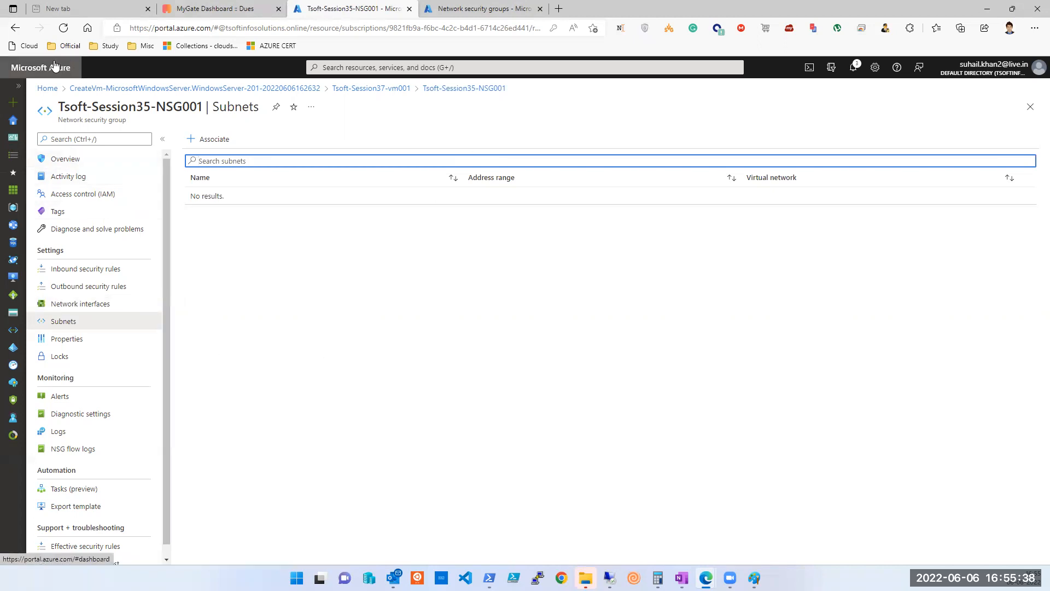
# Step: Return to the portal home page and open the networking settings of Tsoft-Session37-vm001
pyautogui.click(16, 28)
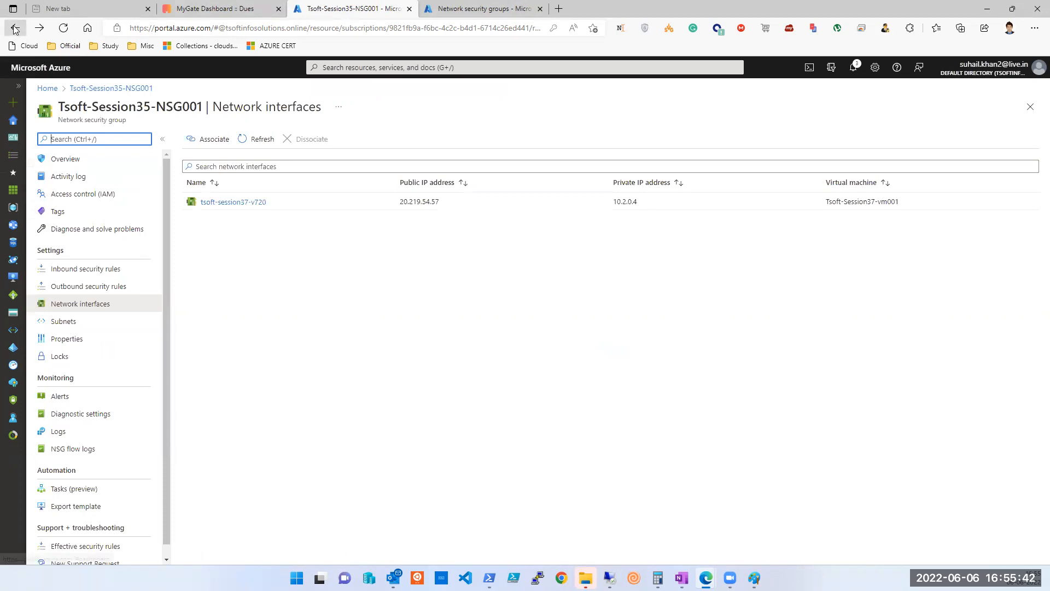
pyautogui.click(15, 28)
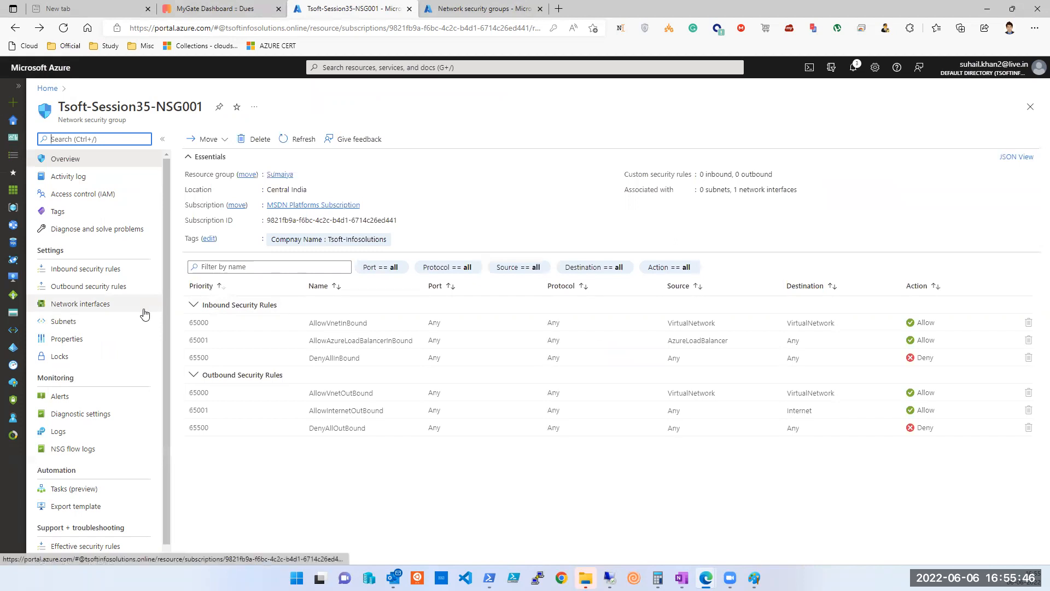
pyautogui.click(48, 89)
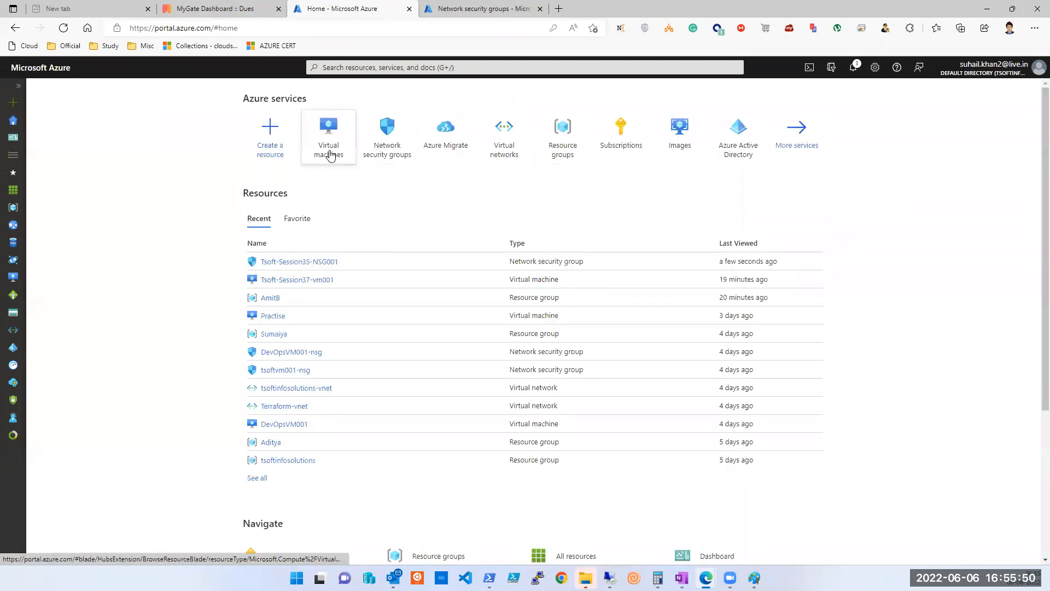
pyautogui.click(305, 280)
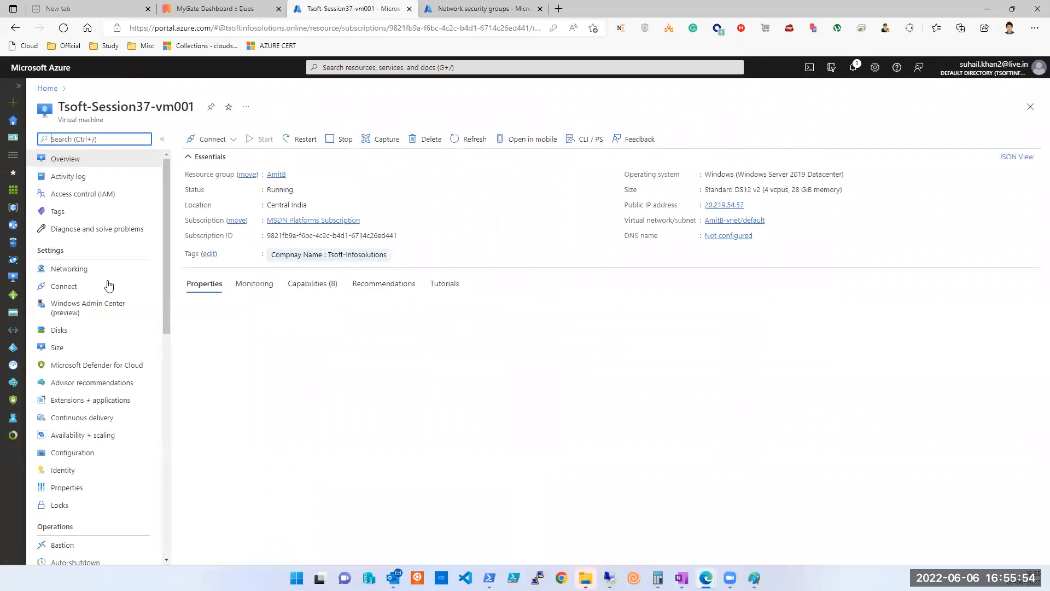
pyautogui.click(79, 274)
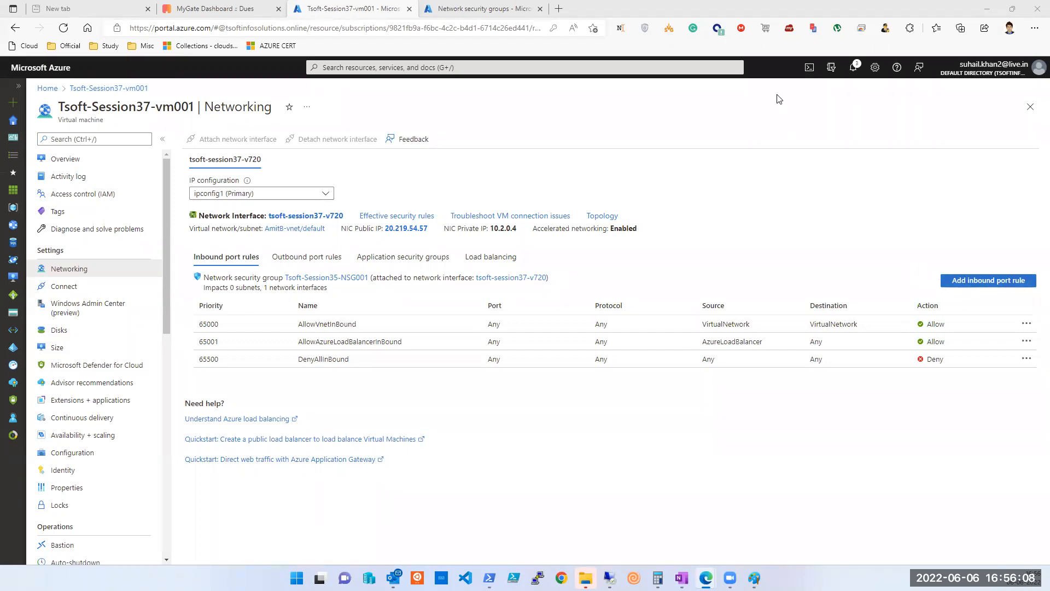
# Step: Examine which subnets and interfaces the attached network security group affects, and compare its inbound and outbound port rules
pyautogui.tripleClick(239, 288)
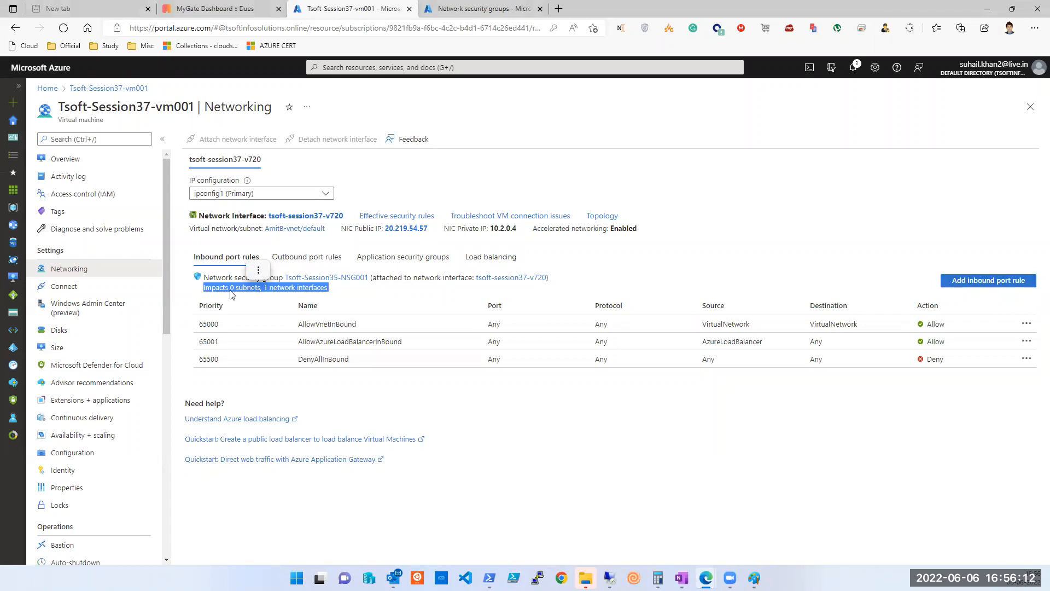
pyautogui.doubleClick(272, 289)
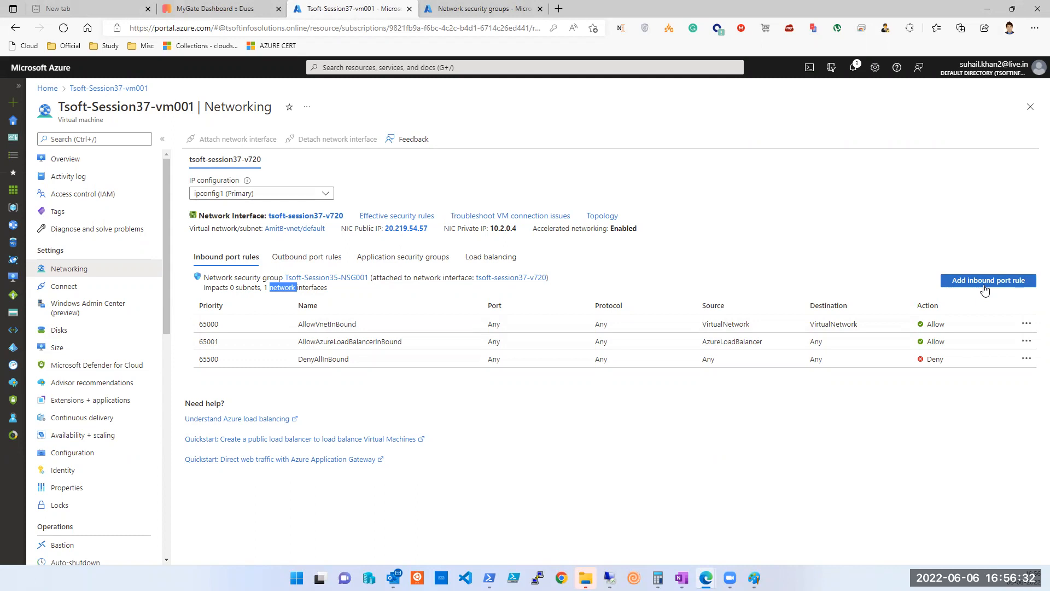
pyautogui.click(554, 448)
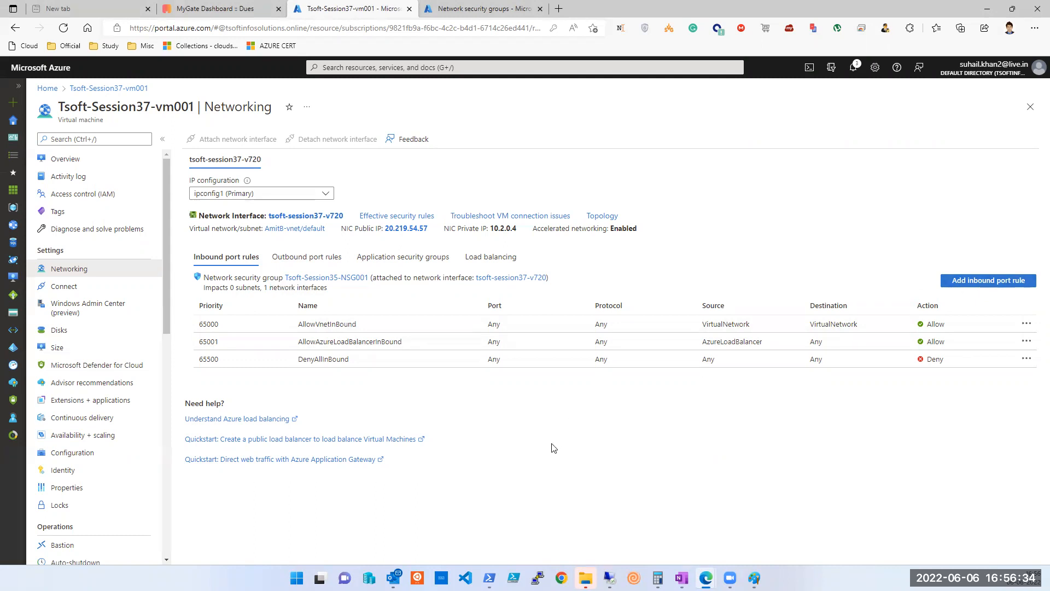
pyautogui.click(308, 257)
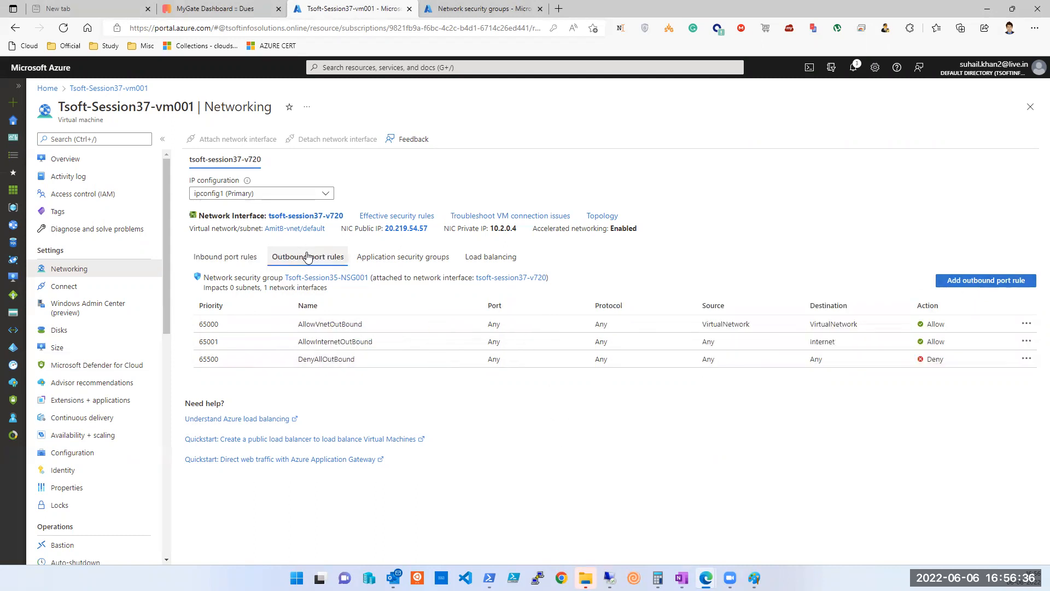
pyautogui.click(219, 256)
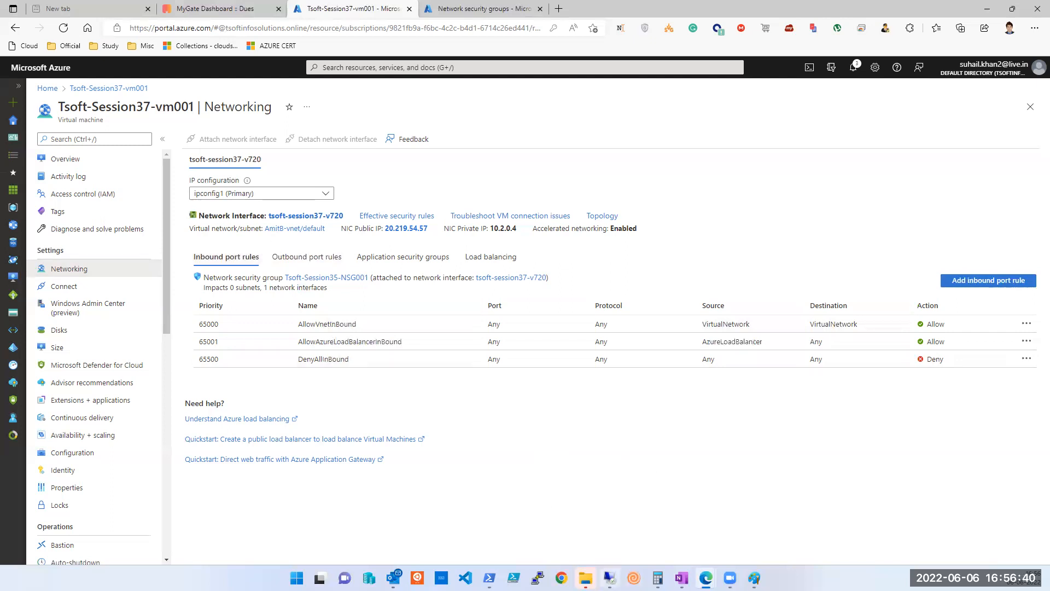
# Step: Review the virtual machine's outbound port rules and overview alongside the Remote Desktop Connection window
pyautogui.click(609, 578)
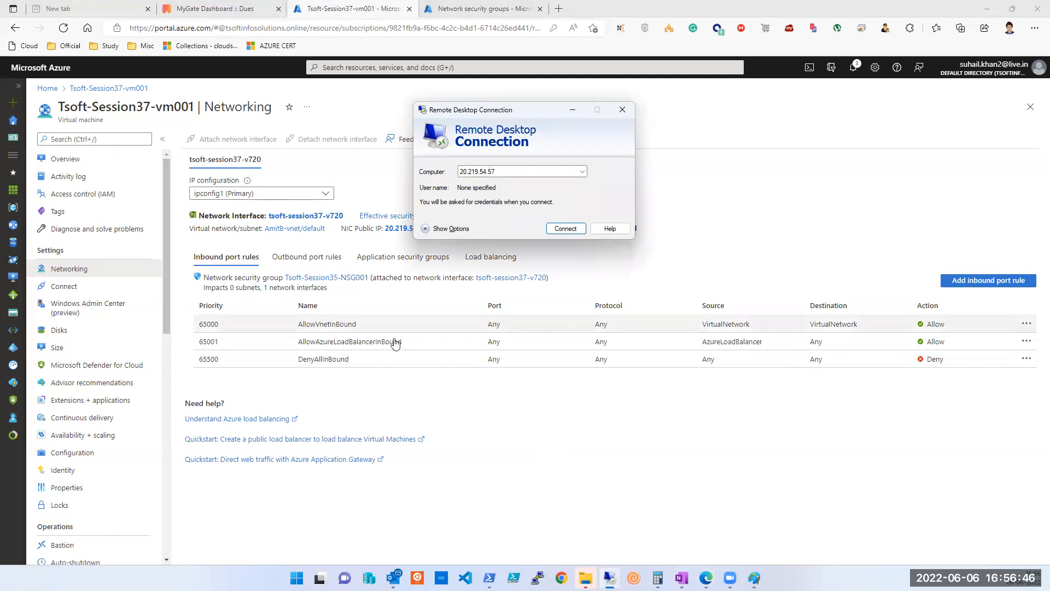
pyautogui.click(296, 262)
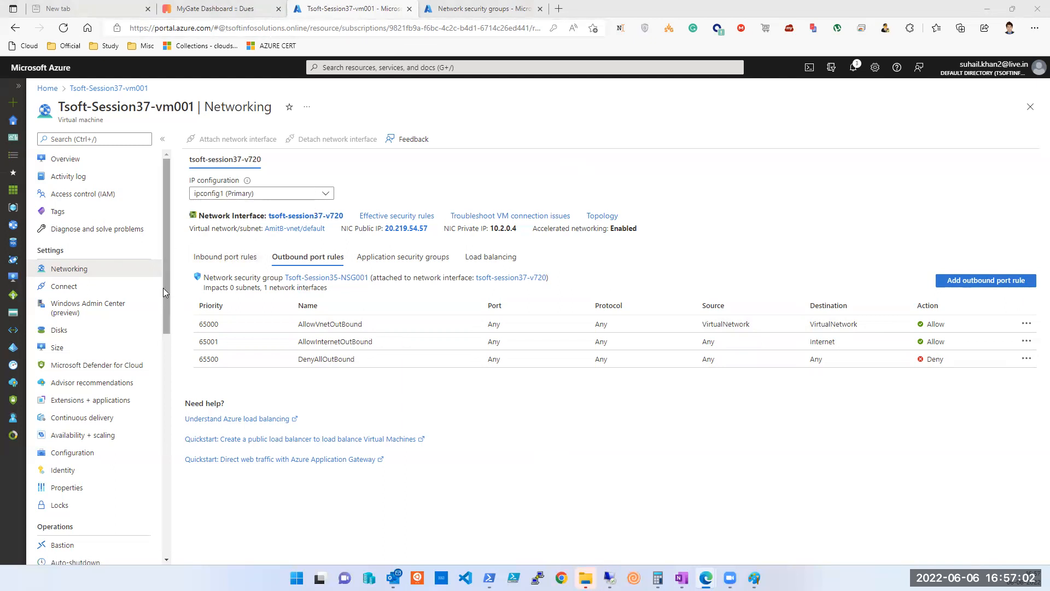
pyautogui.click(73, 163)
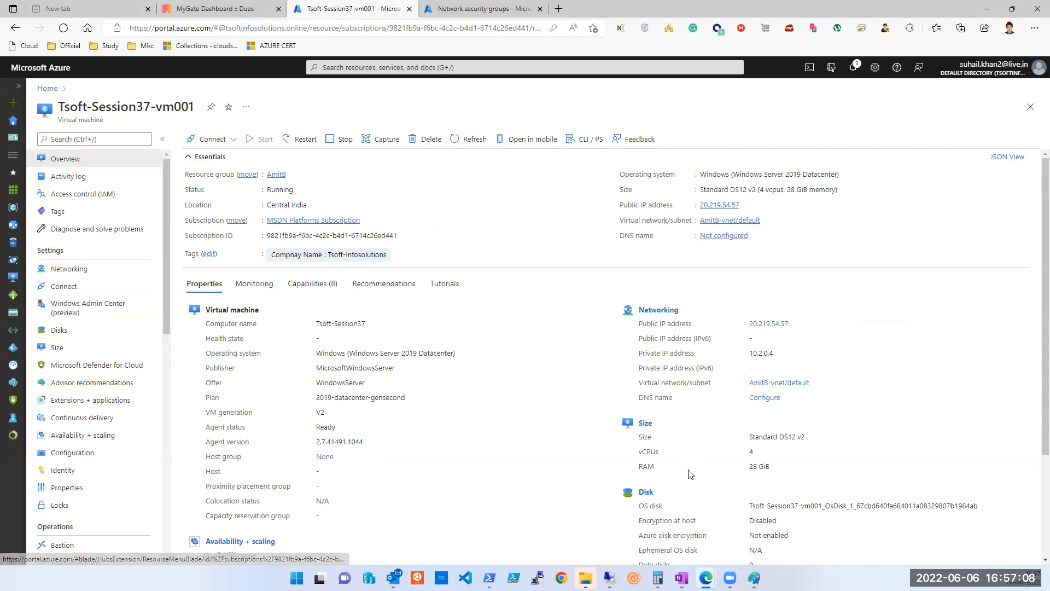
pyautogui.click(610, 579)
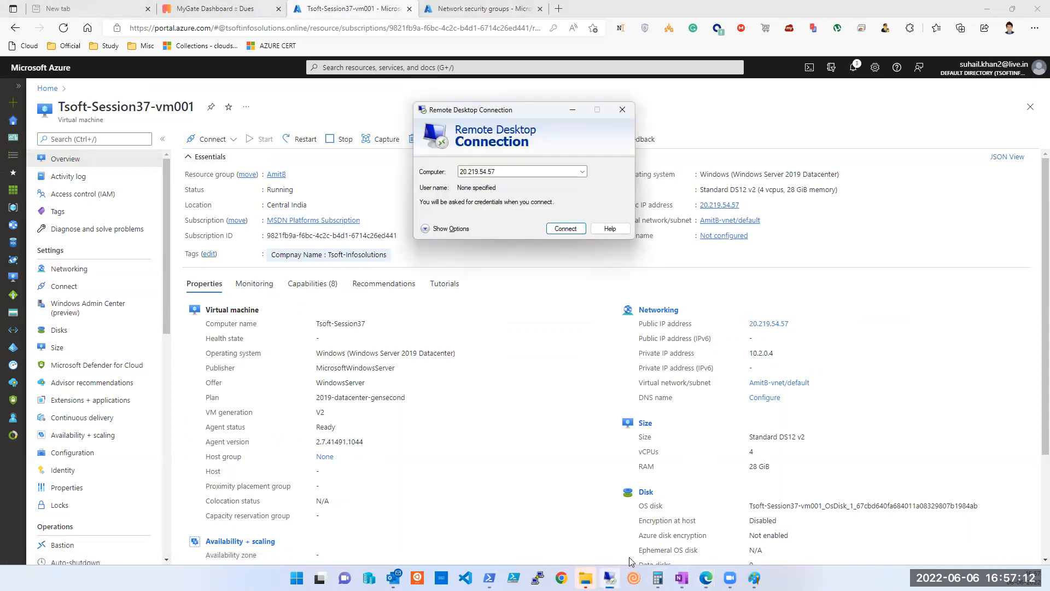
# Step: Switch to the Paint sketch and add freehand marks in both boxes, a curve joining them, and outgoing lines from the larger box
pyautogui.click(754, 578)
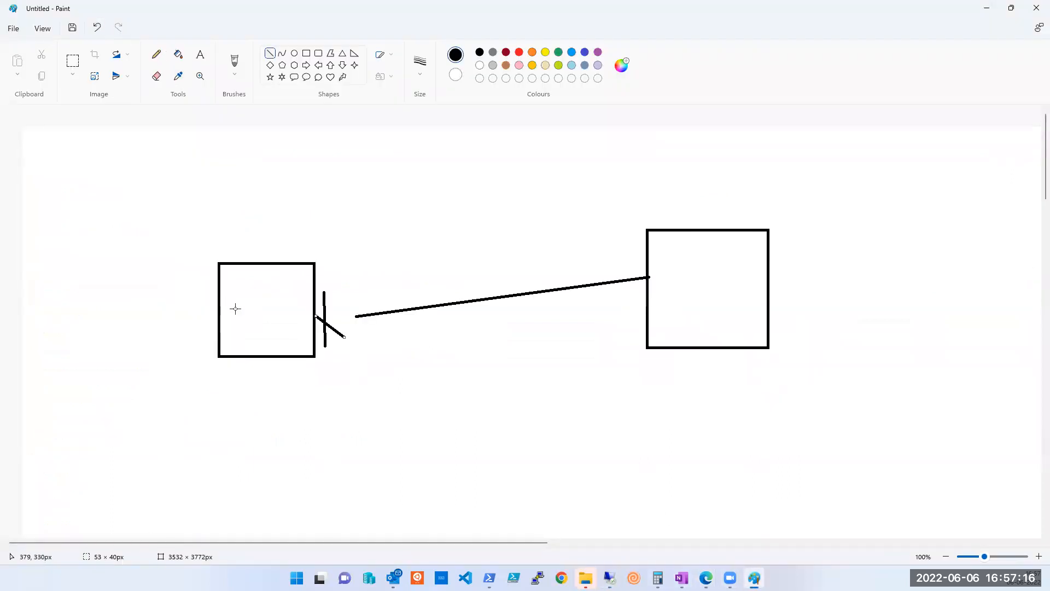
pyautogui.moveTo(236, 299)
pyautogui.mouseDown()
pyautogui.moveTo(251, 331)
pyautogui.moveTo(242, 287)
pyautogui.mouseUp()
pyautogui.click(236, 62)
pyautogui.moveTo(691, 256); pyautogui.dragTo(690, 268)
pyautogui.moveTo(285, 263)
pyautogui.mouseDown()
pyautogui.moveTo(304, 231)
pyautogui.moveTo(367, 179)
pyautogui.moveTo(538, 158)
pyautogui.moveTo(692, 157)
pyautogui.moveTo(704, 223)
pyautogui.mouseUp()
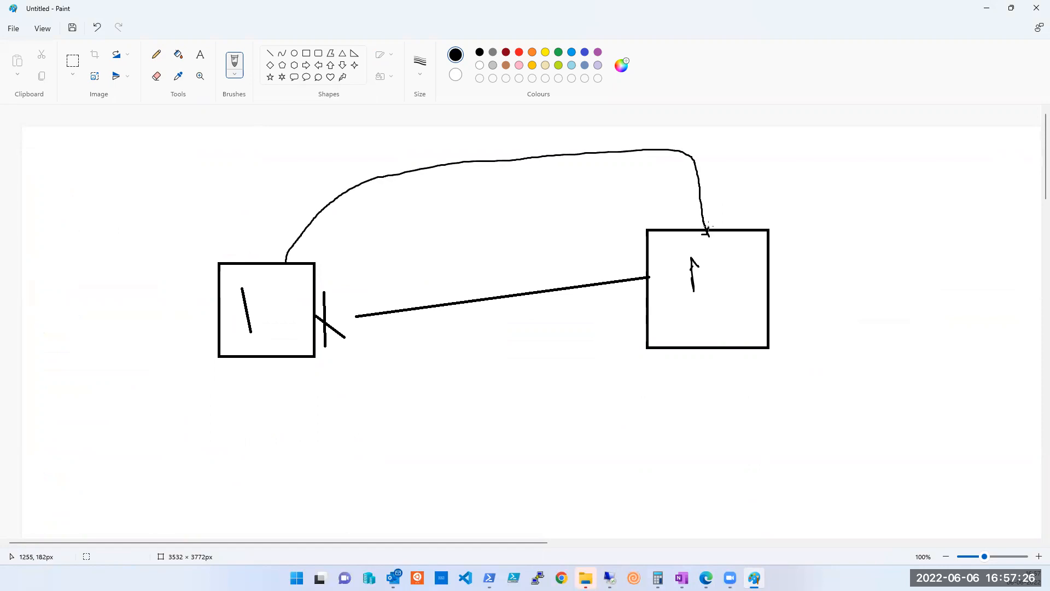
pyautogui.moveTo(766, 249)
pyautogui.mouseDown()
pyautogui.moveTo(978, 218)
pyautogui.moveTo(1003, 327)
pyautogui.moveTo(825, 343)
pyautogui.moveTo(782, 264)
pyautogui.mouseUp()
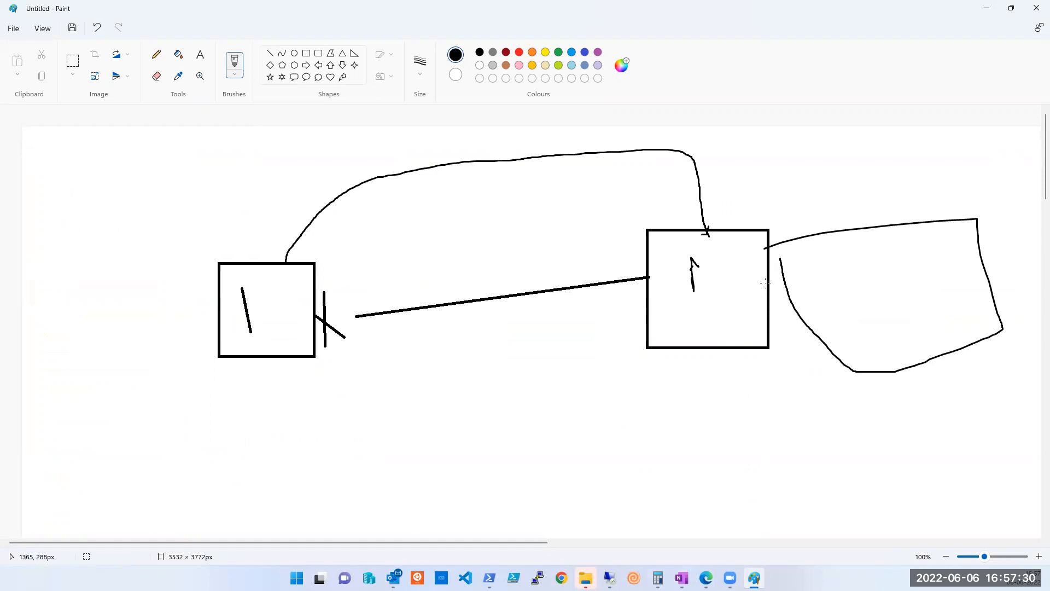
pyautogui.moveTo(754, 299); pyautogui.dragTo(920, 138)
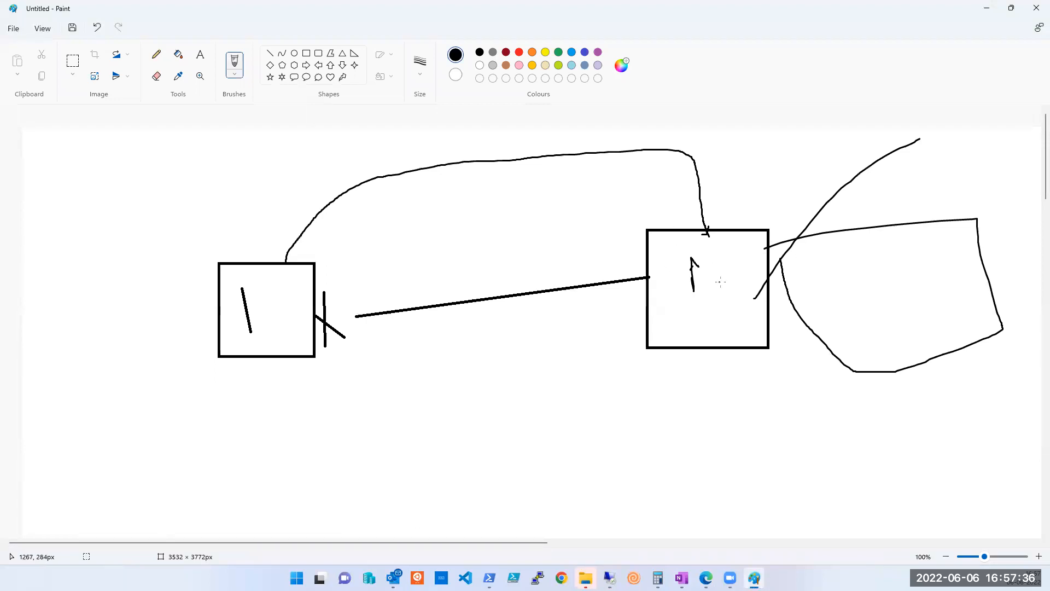
# Step: Return to the Azure portal and open the form for adding an inbound security rule to Tsoft-Session35-NSG001
pyautogui.click(988, 10)
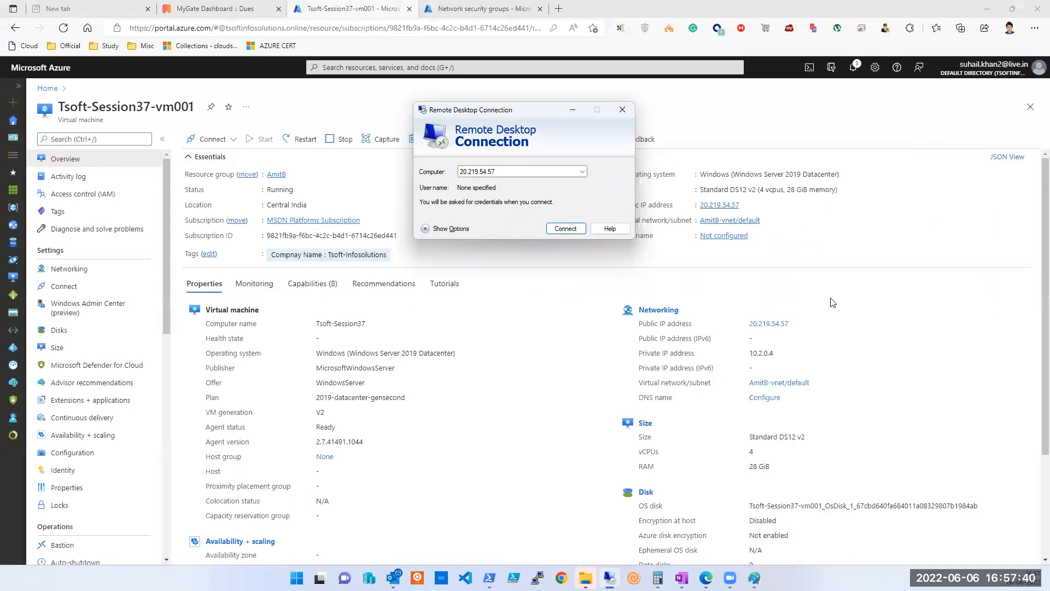
pyautogui.click(66, 271)
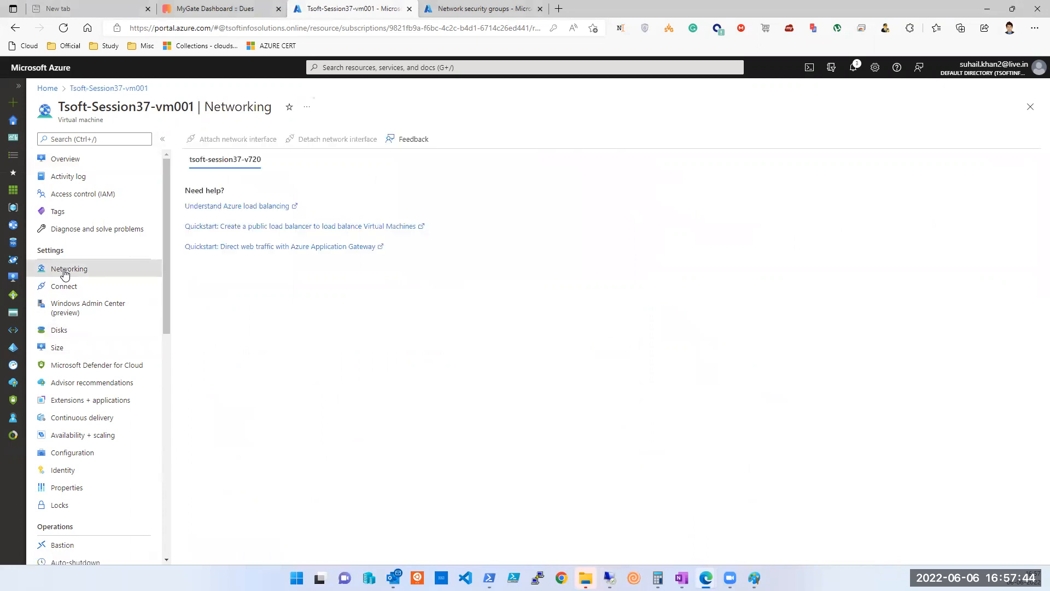
pyautogui.click(1002, 282)
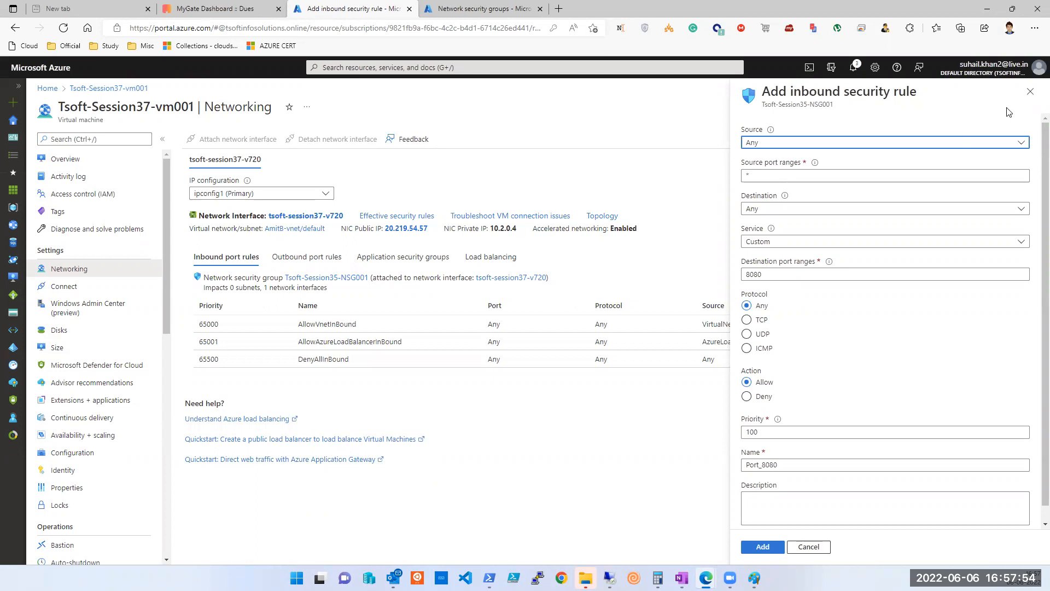
pyautogui.click(1029, 92)
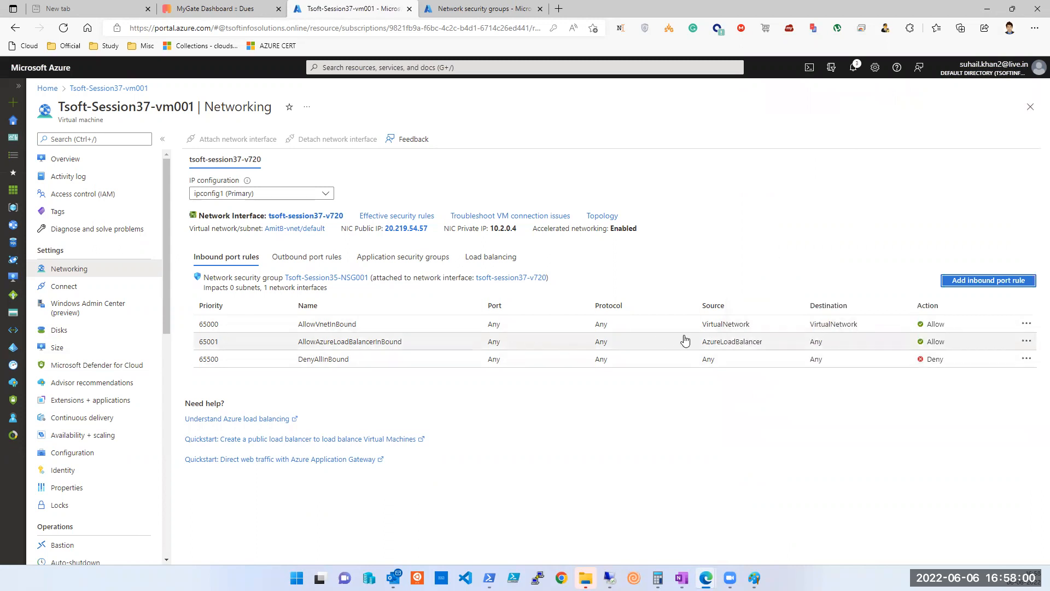
pyautogui.click(1020, 283)
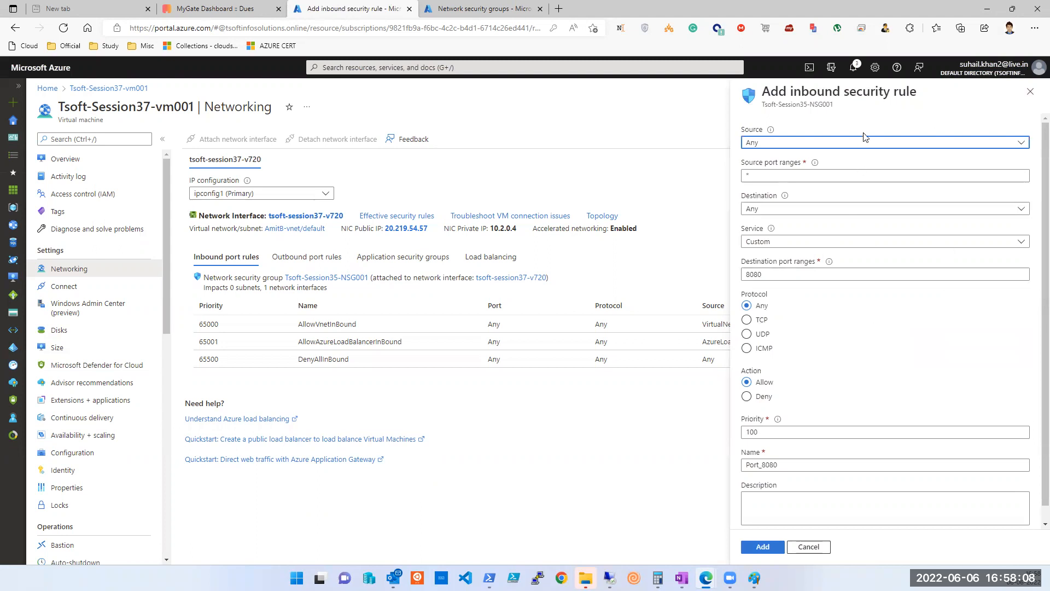
# Step: Switch to Paint, start a new drawing without saving the old one, and draw a large rectangle in the canvas's lower half
pyautogui.click(754, 578)
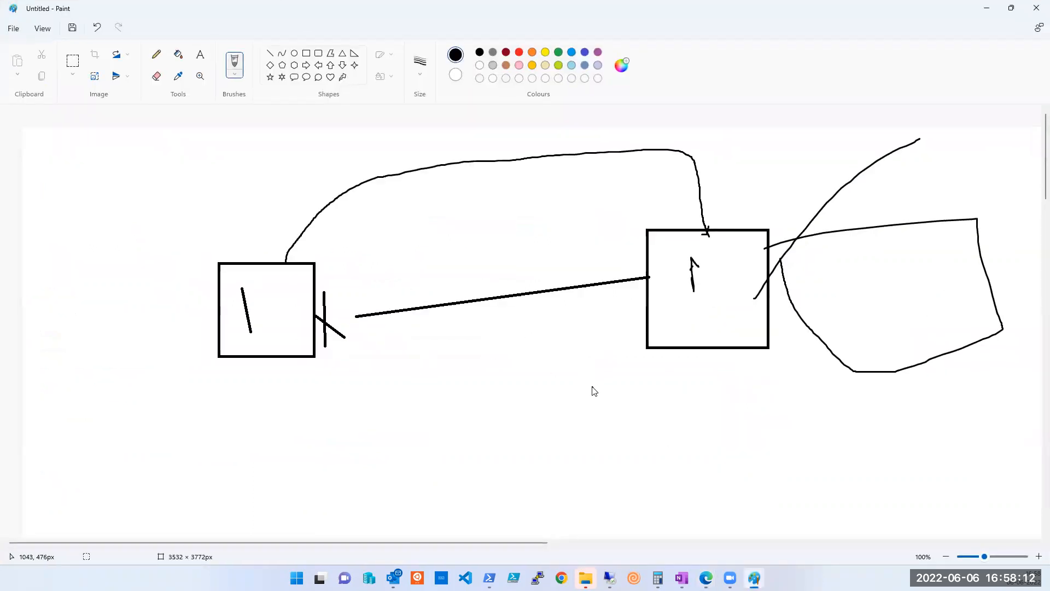
pyautogui.hotkey('ctrl', 'n')
pyautogui.press('Tab')
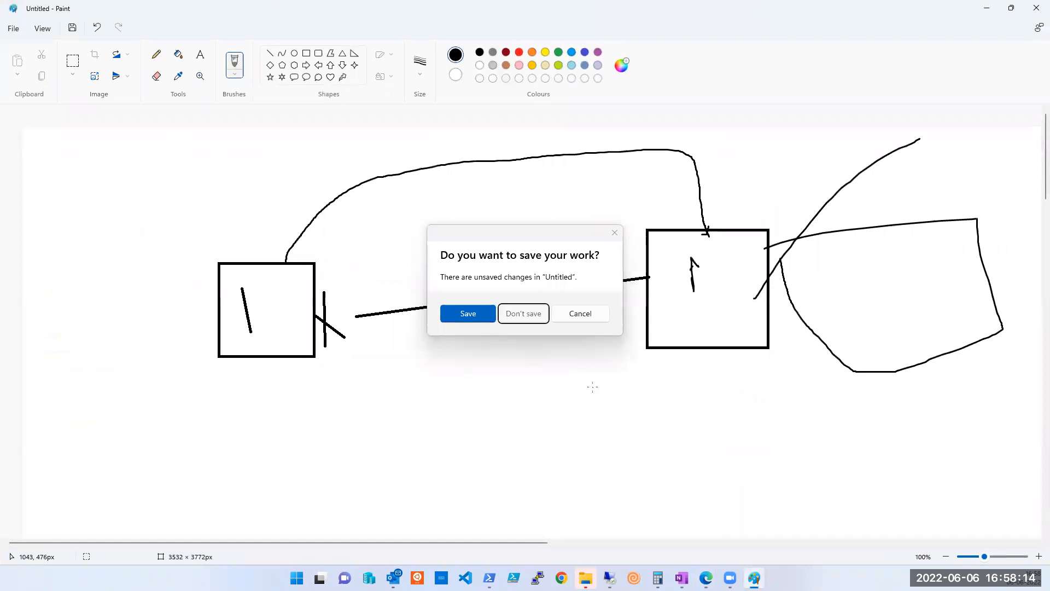
pyautogui.press('Return')
pyautogui.click(307, 53)
pyautogui.moveTo(207, 319); pyautogui.dragTo(531, 514)
pyautogui.click(640, 451)
# Step: Label the middle of the rectangle with the laptop owner's first name followed by "-Laptop"
pyautogui.click(200, 55)
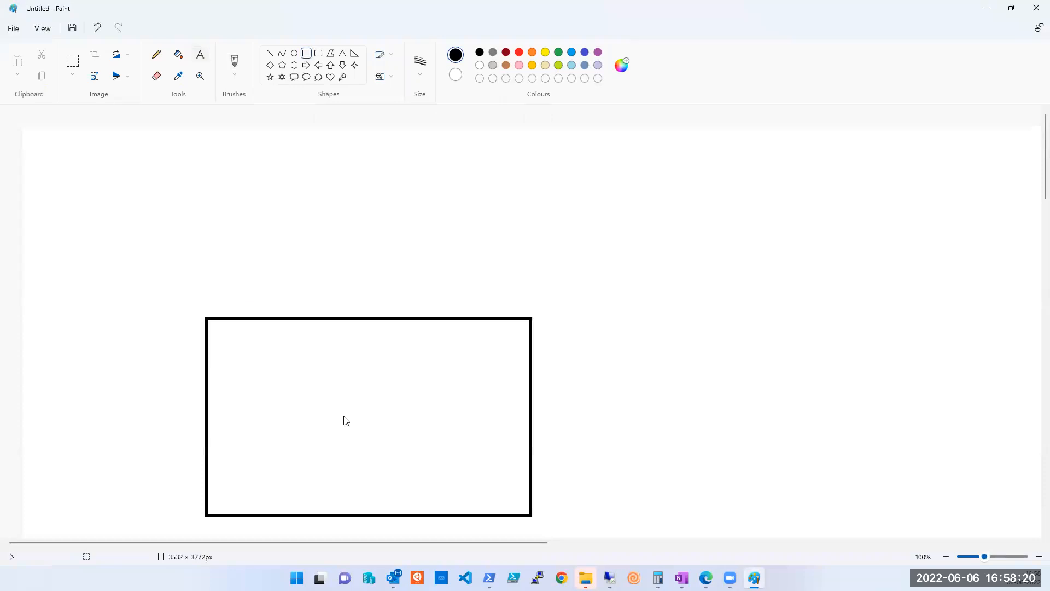
pyautogui.click(367, 406)
pyautogui.write('Lap')
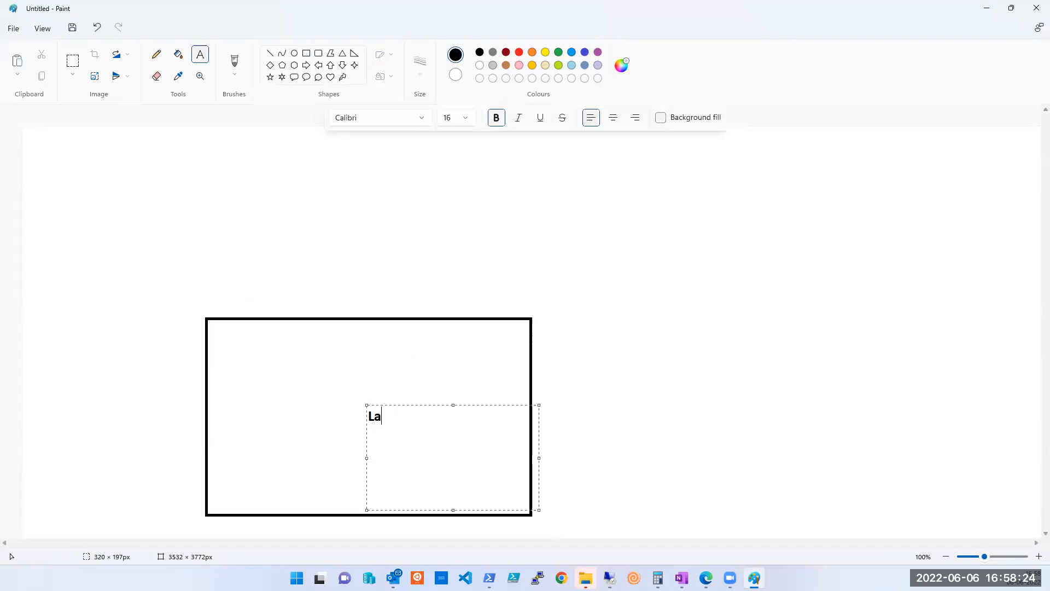
pyautogui.press('BackSpace')
pyautogui.press('BackSpace')
pyautogui.press('BackSpace')
pyautogui.write('Suhail-Laptop')
pyautogui.click(501, 339)
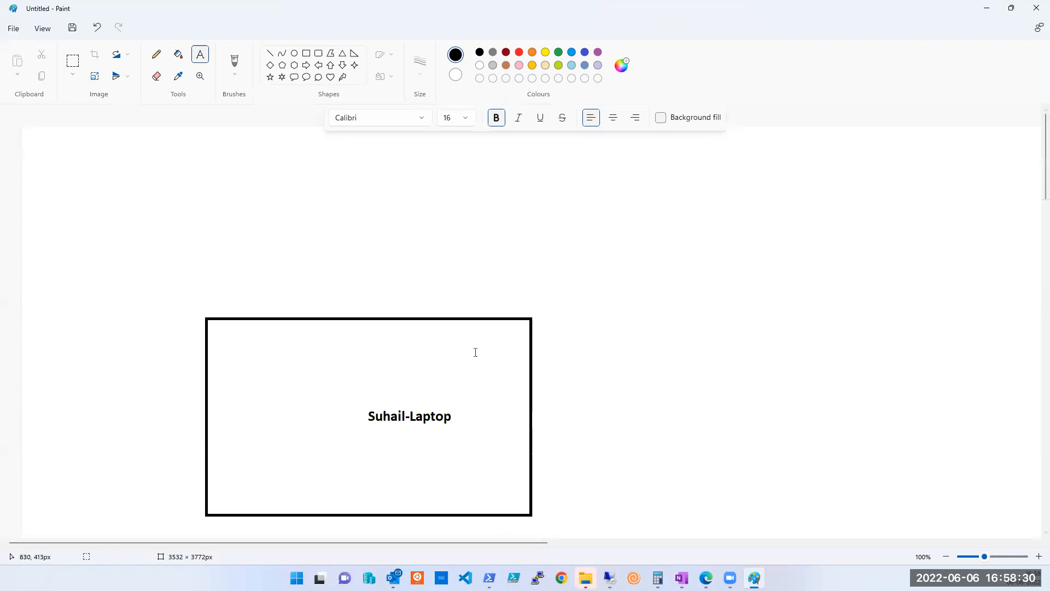
# Step: Add the text "RDC" inside the upper-left corner of the laptop rectangle
pyautogui.click(242, 345)
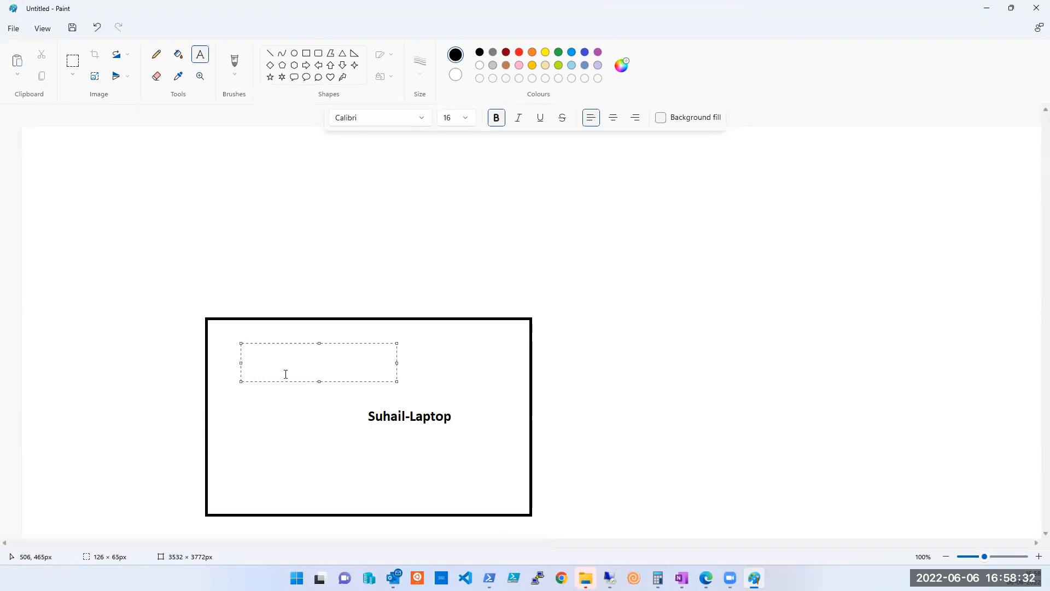
pyautogui.write('RDC')
pyautogui.click(307, 440)
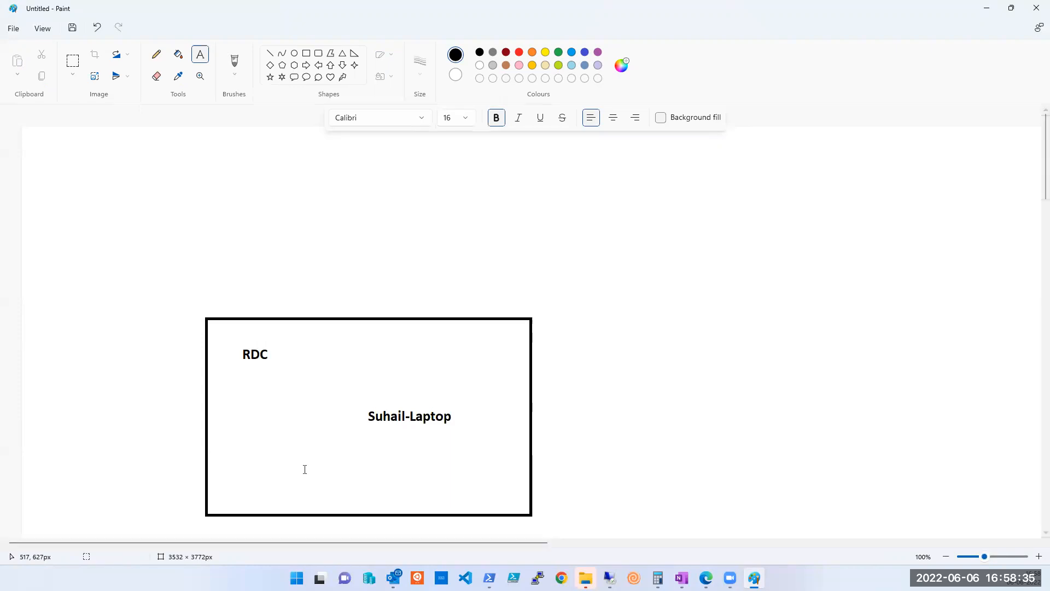
# Step: Draw a freehand brush curve from inside the laptop rectangle out towards the canvas's upper right
pyautogui.click(239, 64)
pyautogui.moveTo(410, 363)
pyautogui.mouseDown()
pyautogui.moveTo(538, 231)
pyautogui.moveTo(668, 186)
pyautogui.mouseUp()
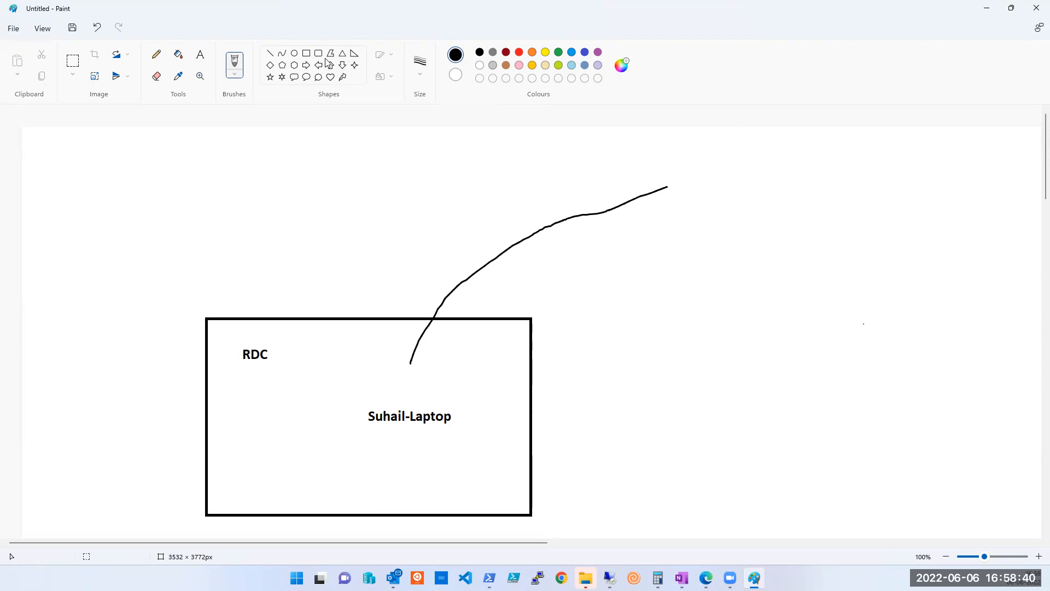
# Step: Draw a rectangle in the canvas's upper-right area, beside the curve's end, and close the stray new browser window
pyautogui.click(306, 53)
pyautogui.moveTo(676, 137); pyautogui.dragTo(951, 313)
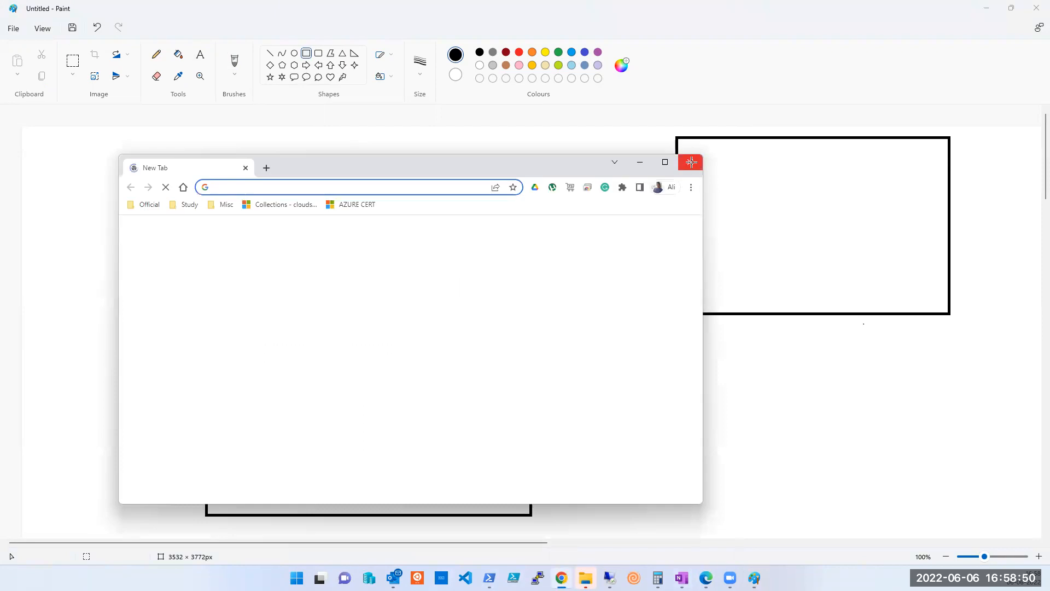
pyautogui.click(691, 163)
# Step: Switch to the Azure portal in Edge, discard the inbound rule form, and copy the public IP address from Tsoft-Session37-vm001's overview
pyautogui.moveTo(706, 578)
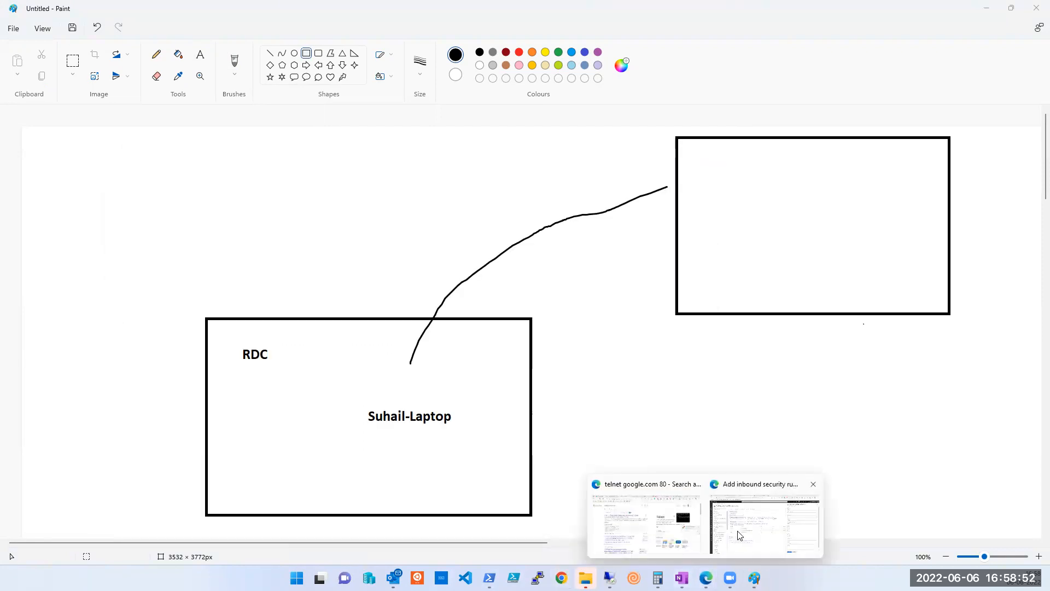
pyautogui.click(734, 536)
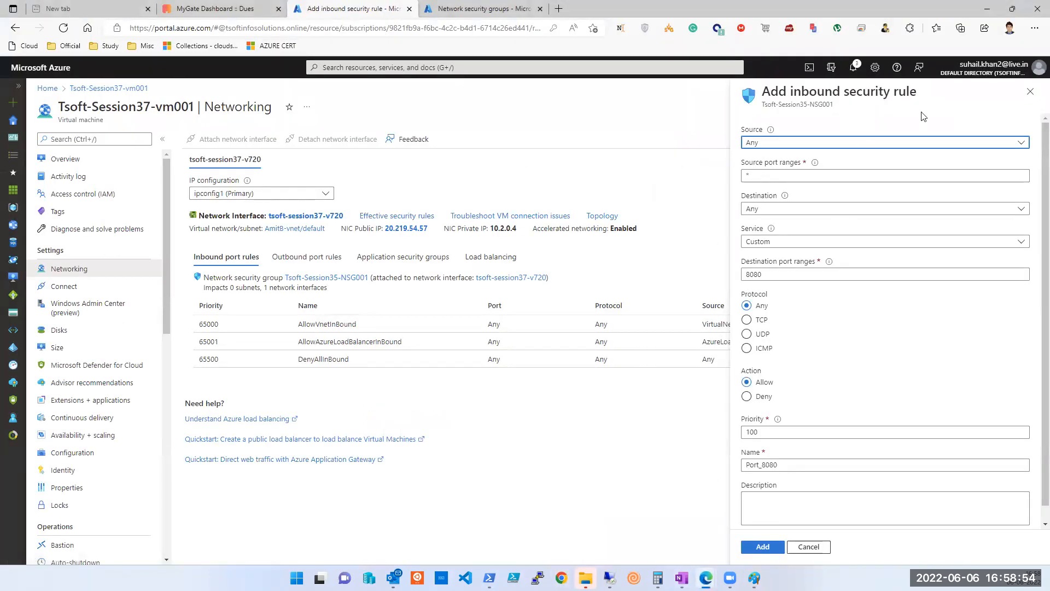
pyautogui.click(1029, 94)
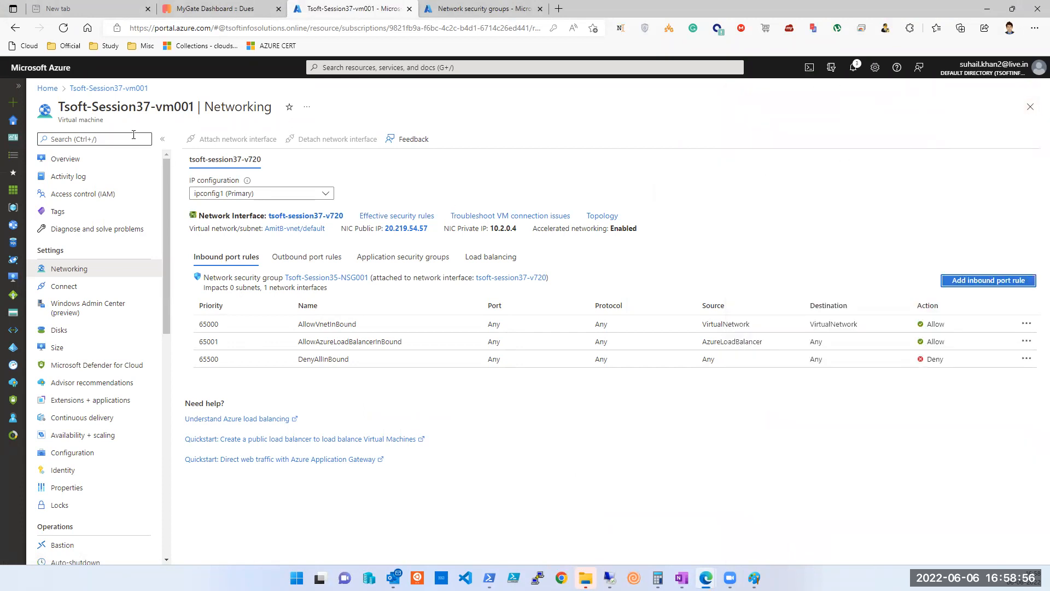
pyautogui.click(80, 160)
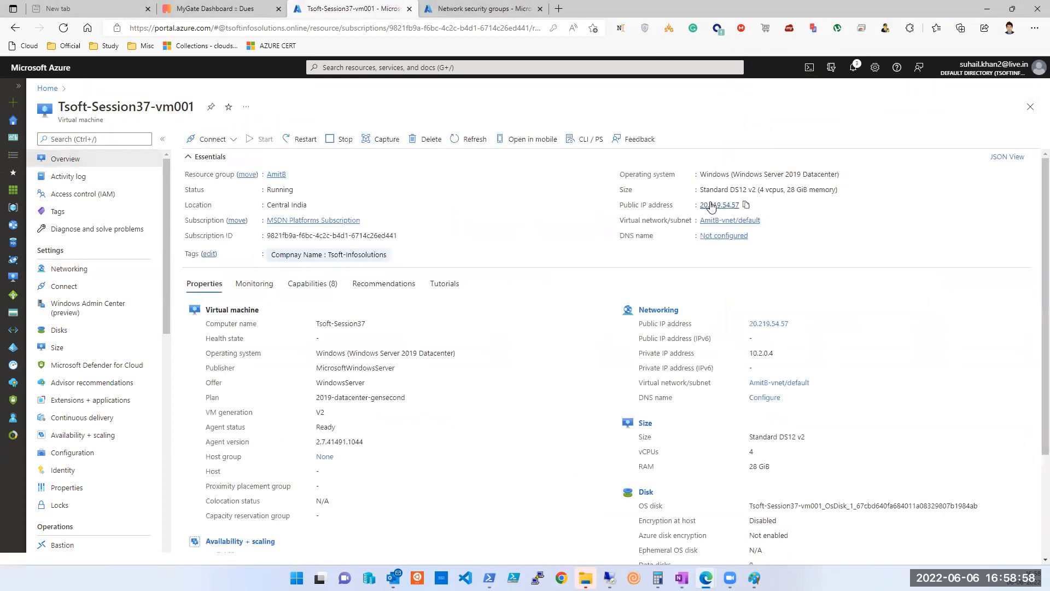
pyautogui.click(748, 206)
# Step: Switch to Paint and paste the VM's public IP address 20.219.54.57 as text inside the upper-right rectangle
pyautogui.click(754, 578)
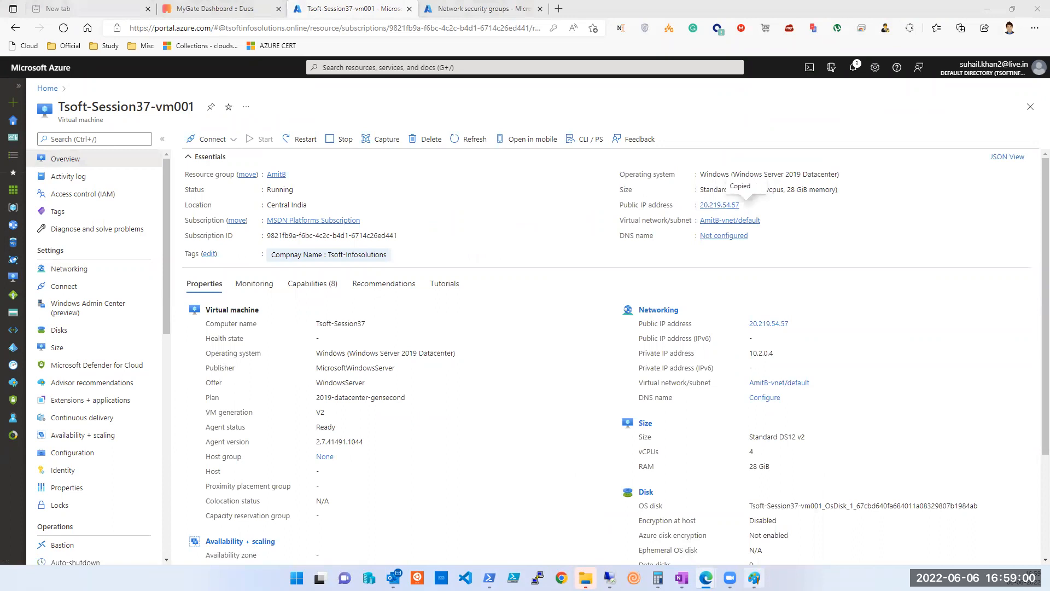
pyautogui.click(201, 54)
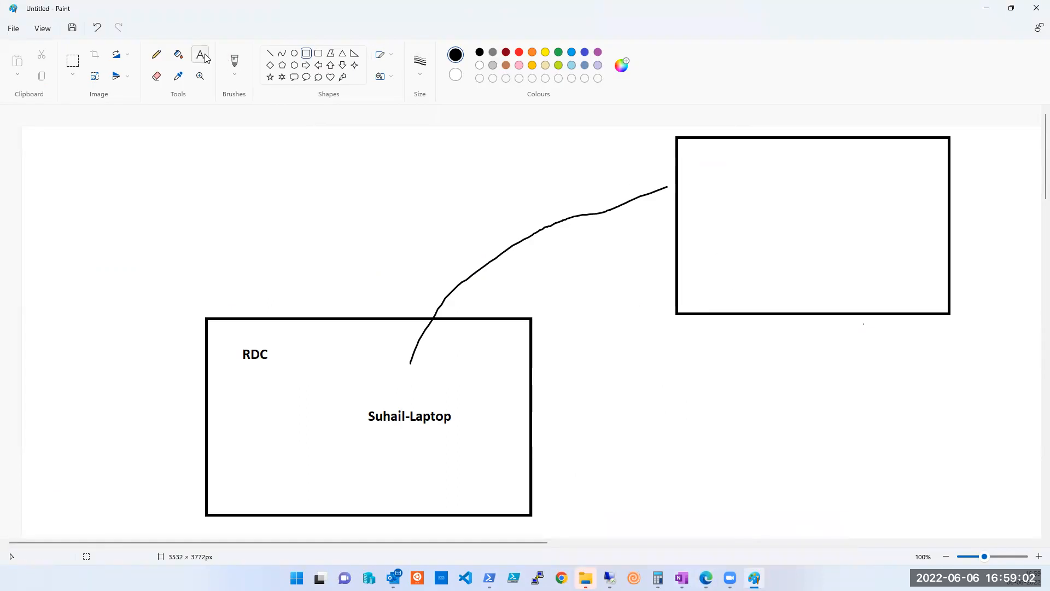
pyautogui.click(716, 159)
pyautogui.moveTo(701, 226); pyautogui.dragTo(812, 285)
pyautogui.hotkey('ctrl', 'v')
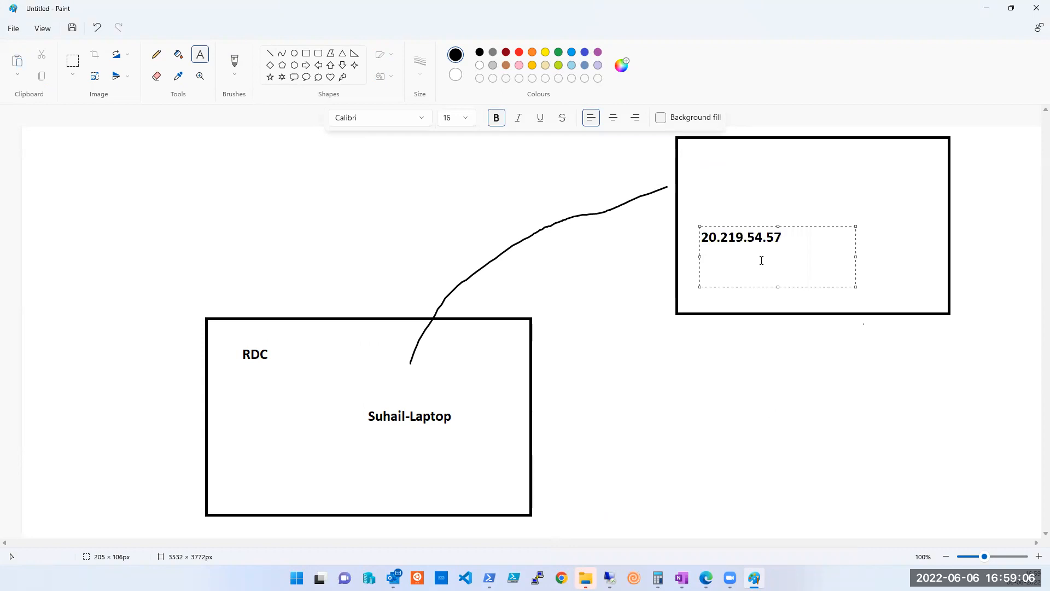
pyautogui.click(762, 273)
pyautogui.click(815, 369)
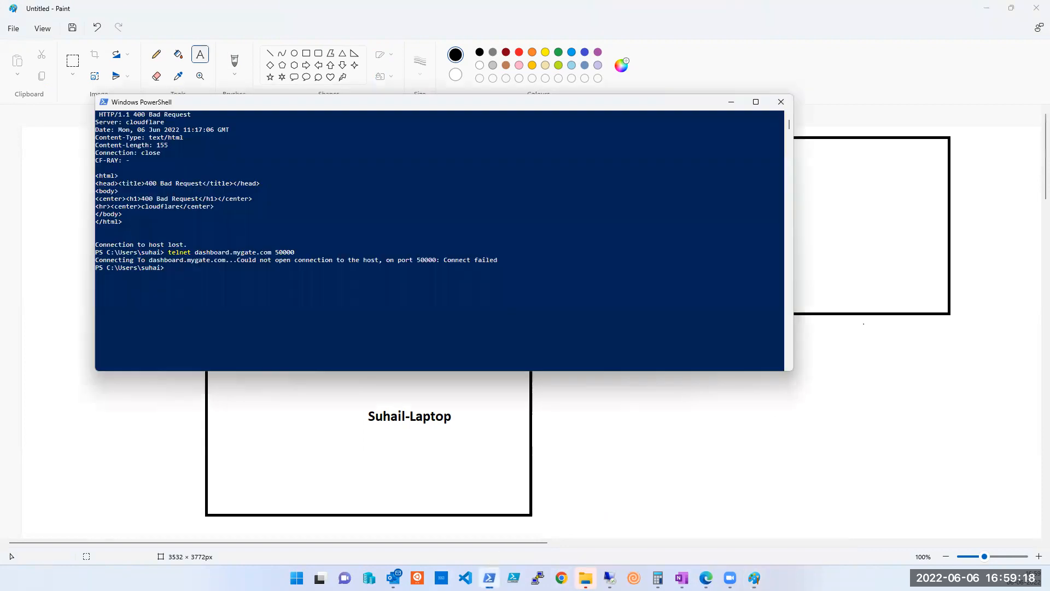
# Step: Switch to Windows PowerShell and run ipconfig to list the laptop's adapter addresses
pyautogui.click(489, 578)
pyautogui.write('ipconfig')
pyautogui.press('Return')
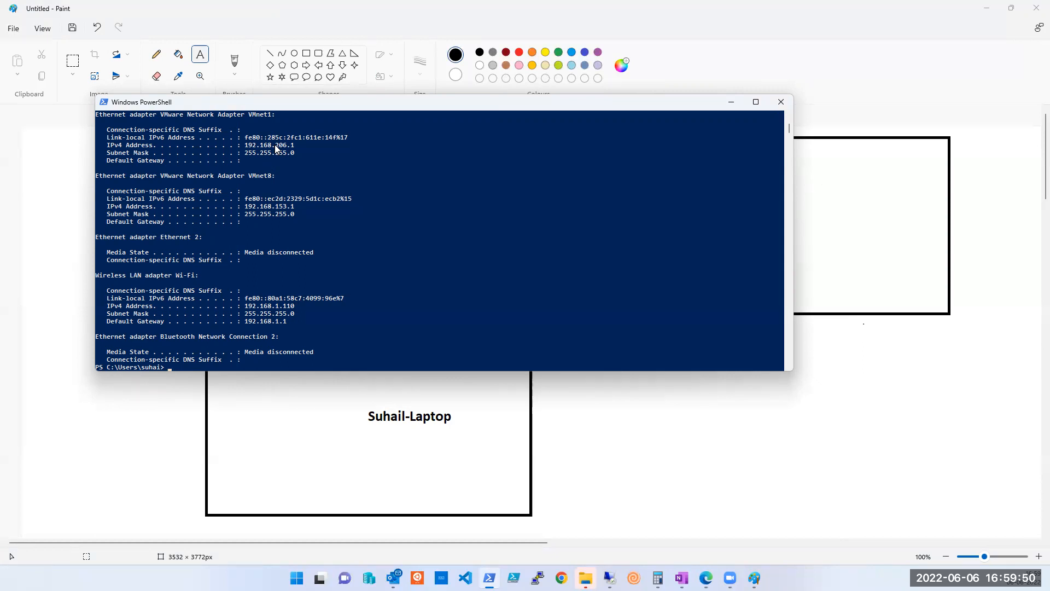
# Step: Try ncpl.cpl, run ncpa.cpl to view the laptop's adapters in Network Connections, and close that window
pyautogui.write('cpl.cpl')
pyautogui.press('Return')
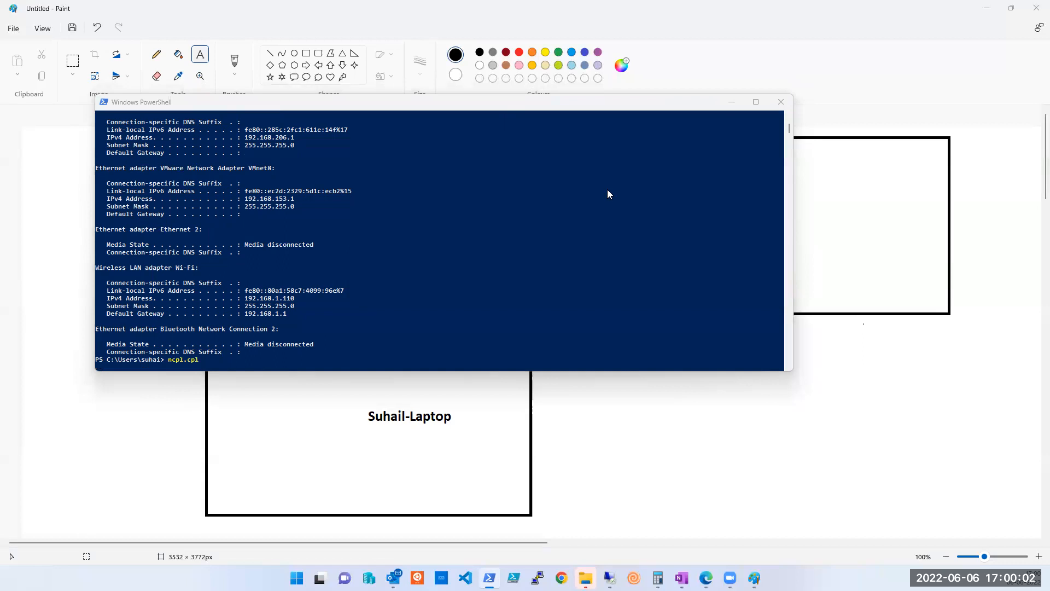
pyautogui.press('Return')
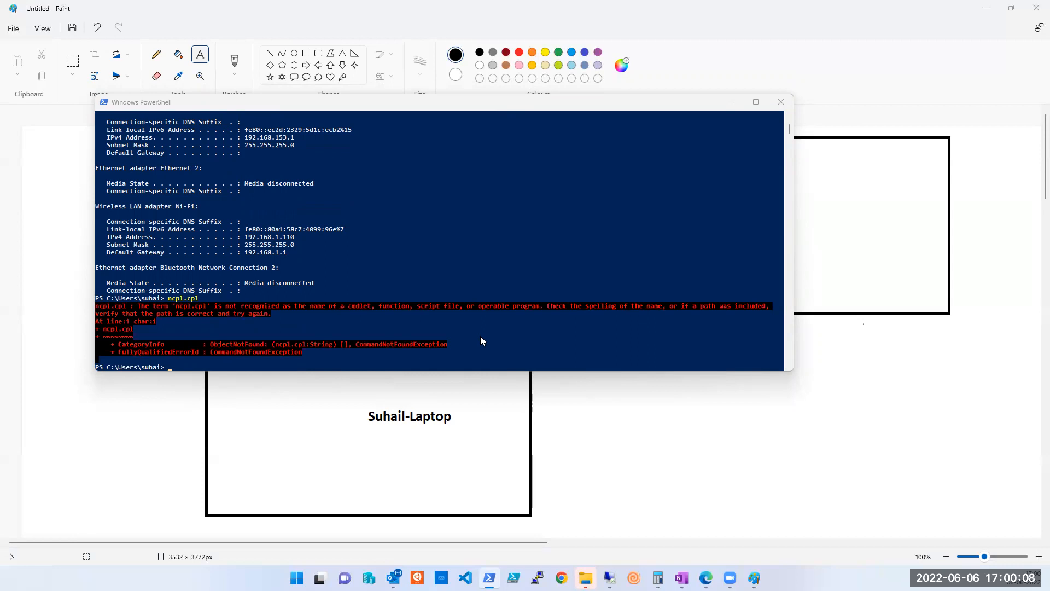
pyautogui.write('cpa.cpl')
pyautogui.press('Return')
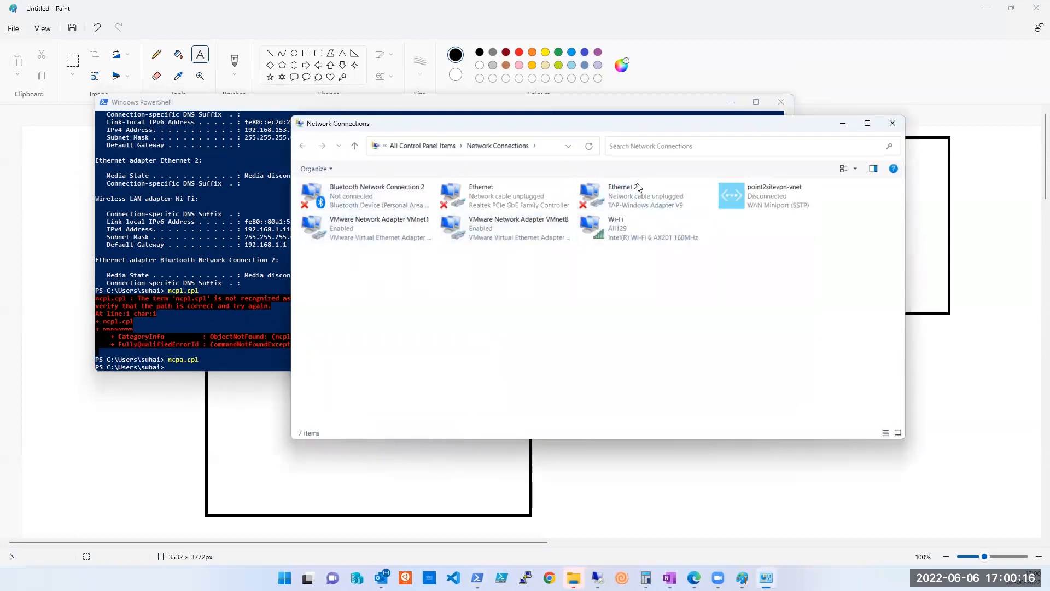
pyautogui.click(892, 128)
# Step: Highlight the VMnet1 adapter's IPv4 address in the ipconfig output and examine the other adapters' addresses
pyautogui.scroll(3, 399, 213)
pyautogui.scroll(3, 399, 217)
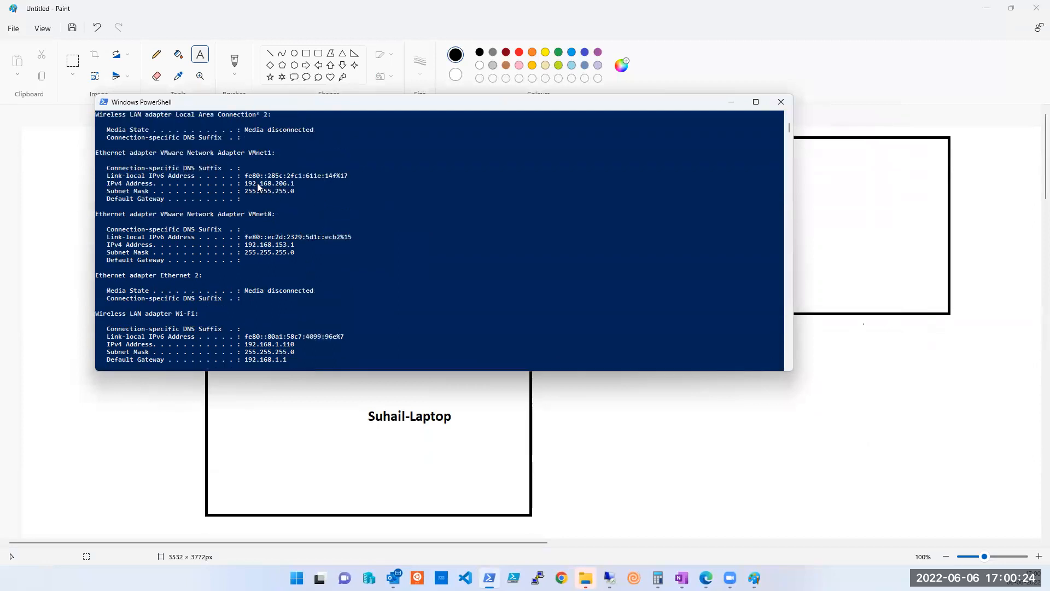
pyautogui.moveTo(245, 184); pyautogui.dragTo(305, 184)
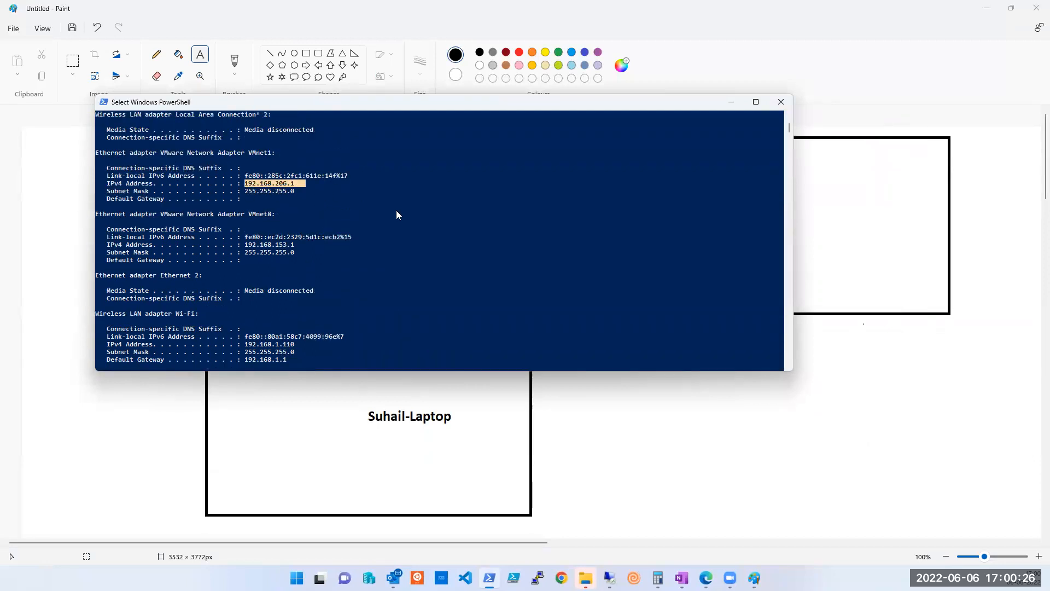
pyautogui.scroll(-2, 398, 214)
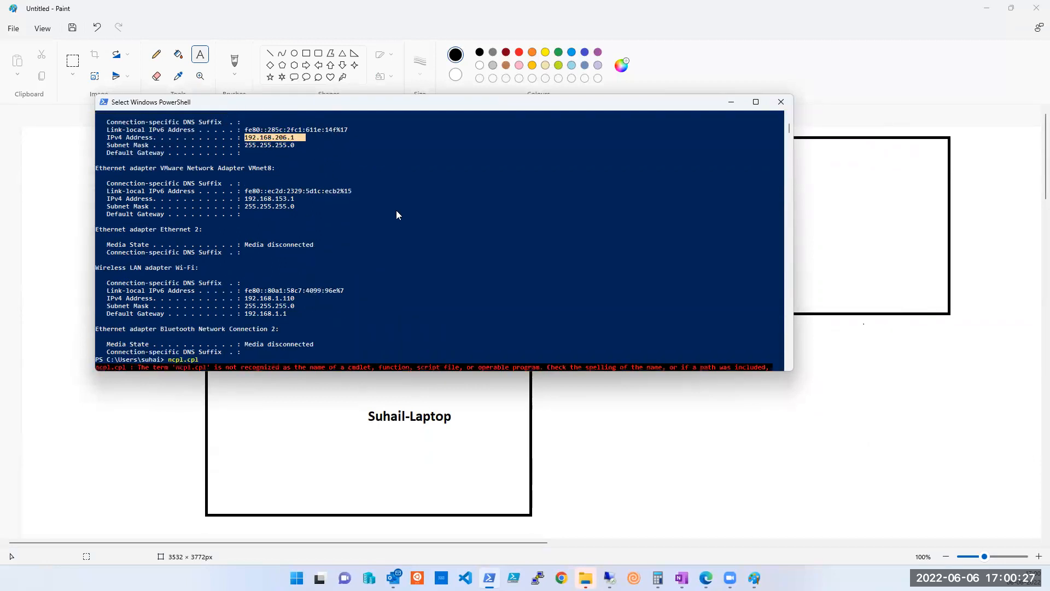
pyautogui.click(425, 24)
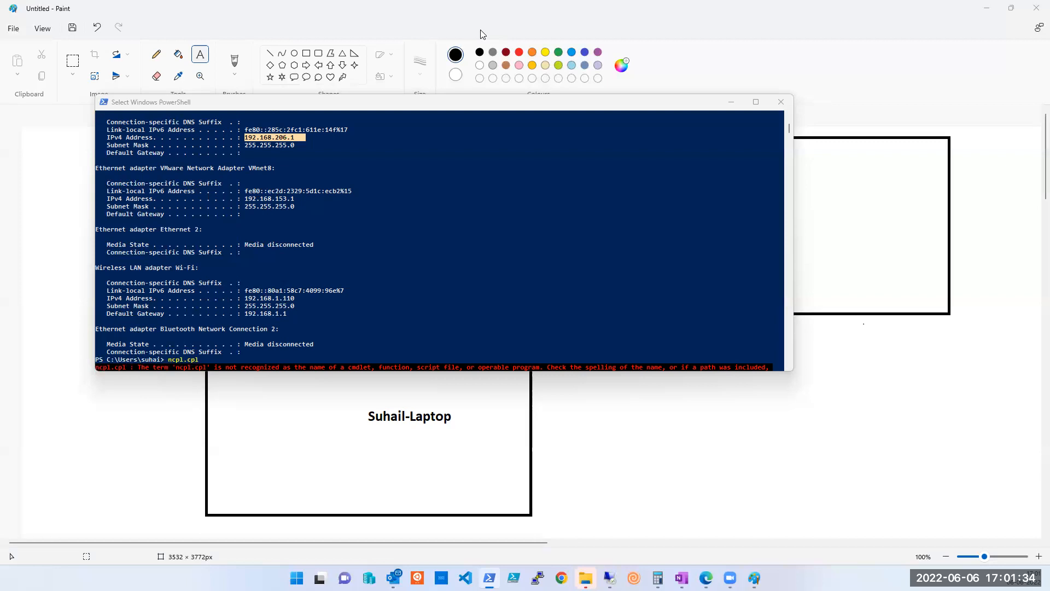
# Step: Move the PowerShell window below the VM rectangle so the ipconfig output and the diagram can be viewed together
pyautogui.moveTo(634, 102)
pyautogui.mouseDown()
pyautogui.moveTo(597, 254)
pyautogui.moveTo(565, 311)
pyautogui.mouseUp()
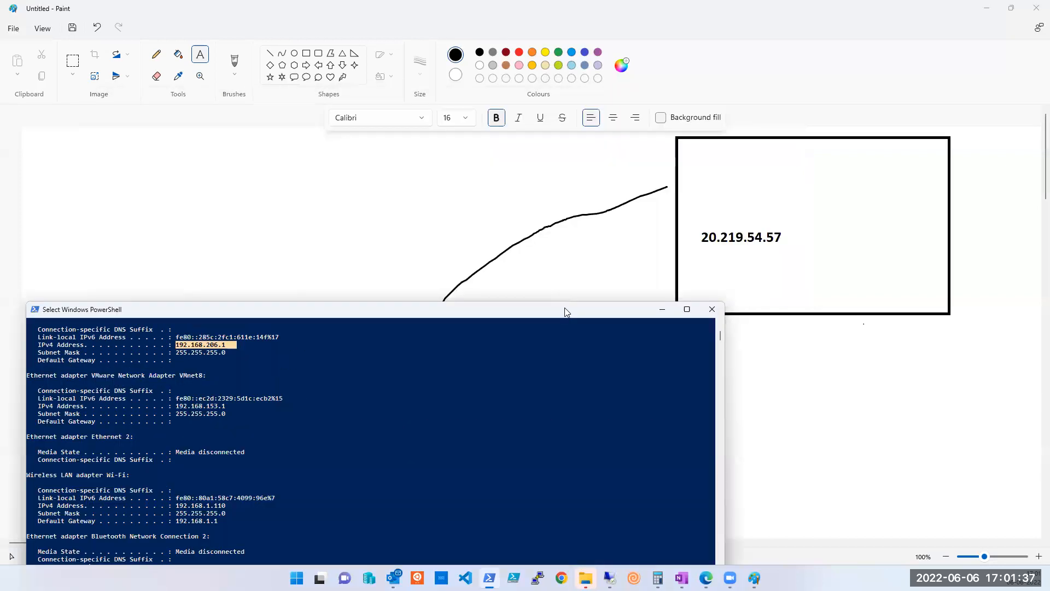
pyautogui.click(984, 18)
pyautogui.moveTo(546, 317); pyautogui.dragTo(652, 407)
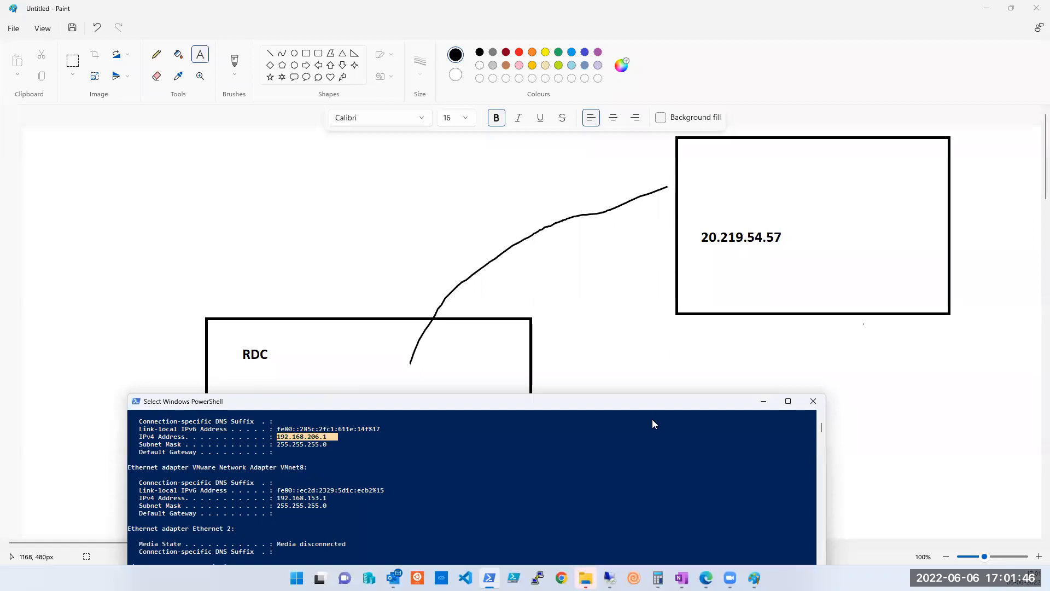
pyautogui.moveTo(652, 407)
pyautogui.mouseDown()
pyautogui.moveTo(616, 226)
pyautogui.moveTo(628, 347)
pyautogui.mouseUp()
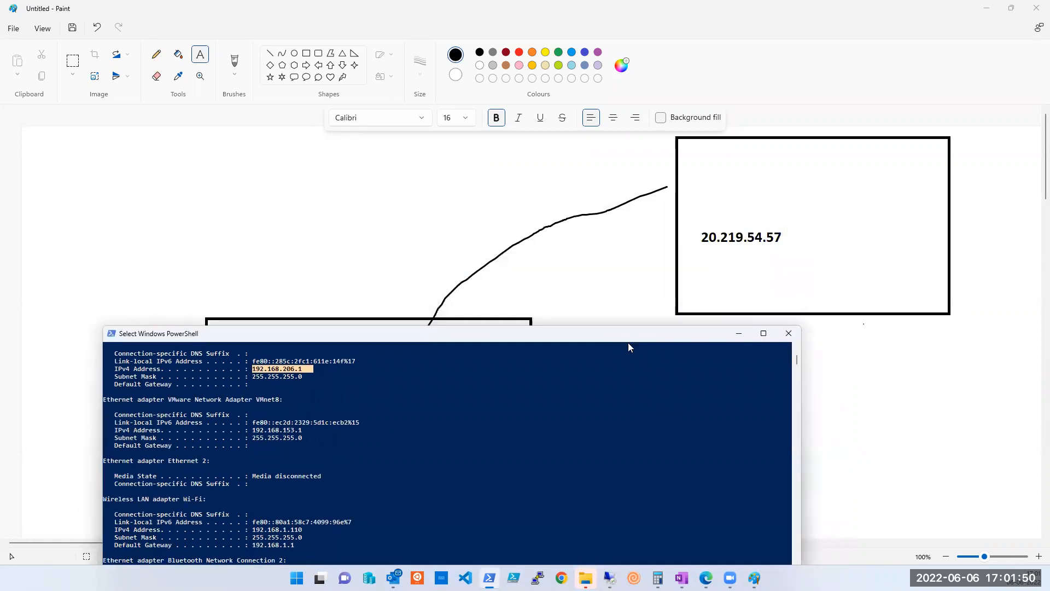
pyautogui.click(631, 33)
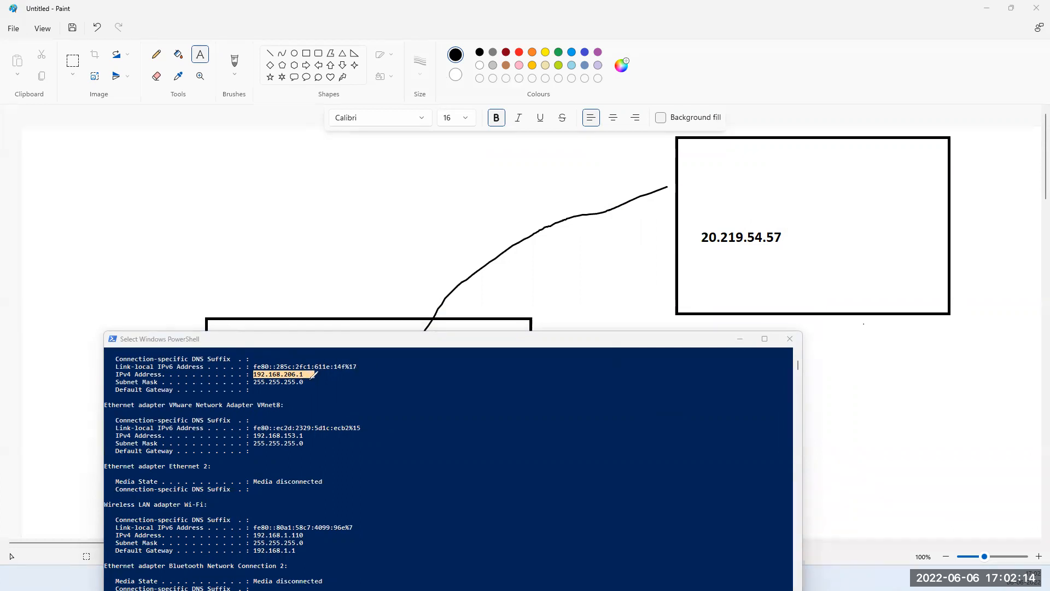
# Step: Tick the three IPv4 addresses in red, draw a red arrow from them to 20.219.54.57, and clear the annotations
pyautogui.moveTo(309, 383); pyautogui.dragTo(327, 377)
pyautogui.moveTo(303, 438); pyautogui.dragTo(319, 432)
pyautogui.moveTo(302, 540); pyautogui.dragTo(315, 534)
pyautogui.moveTo(332, 370); pyautogui.dragTo(372, 564)
pyautogui.moveTo(367, 506); pyautogui.dragTo(696, 261)
pyautogui.click(689, 255)
pyautogui.moveTo(700, 274); pyautogui.dragTo(700, 254)
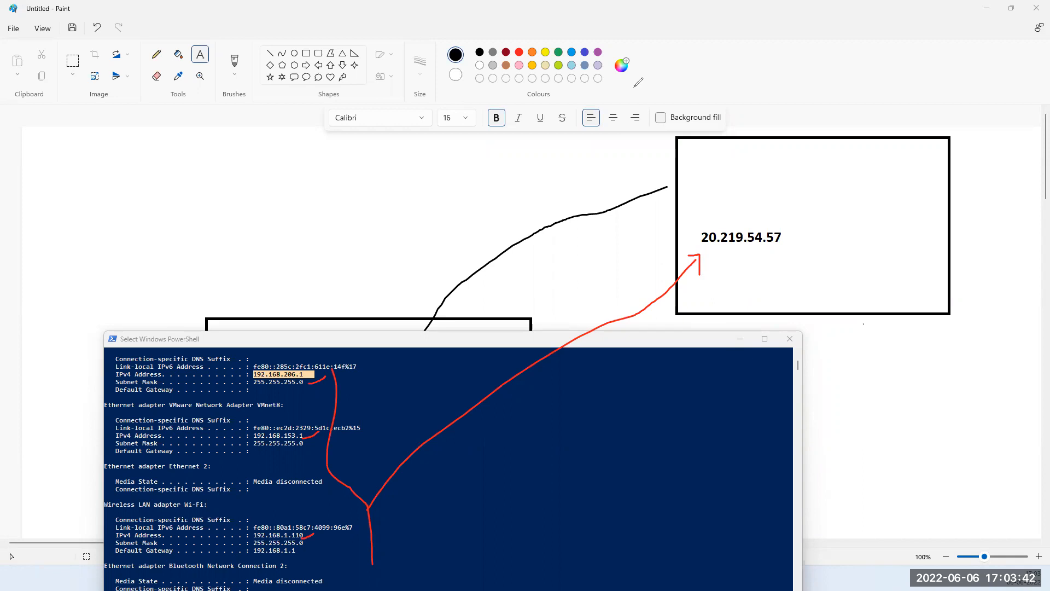
pyautogui.click(659, 81)
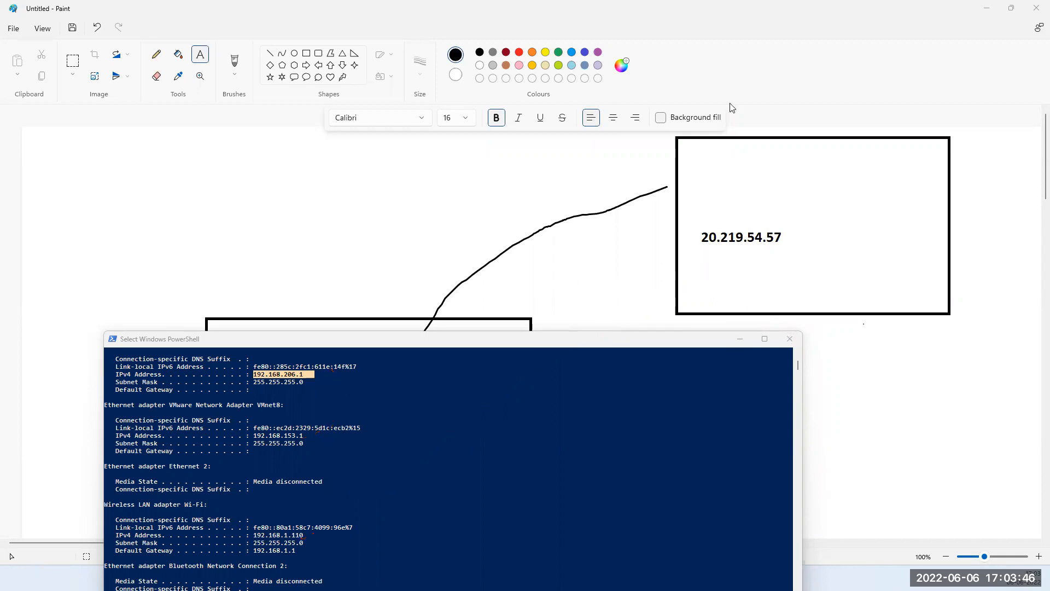
# Step: Close PowerShell, open the What Is My IP result in Edge, and copy the laptop's public IP address
pyautogui.click(790, 338)
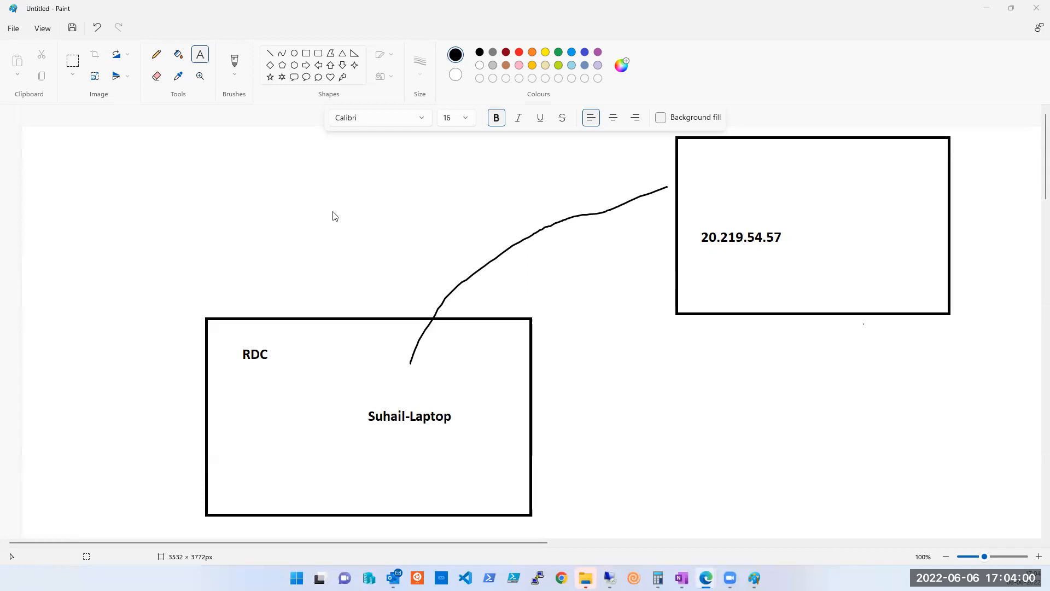
pyautogui.hotkey('alt', 'Tab')
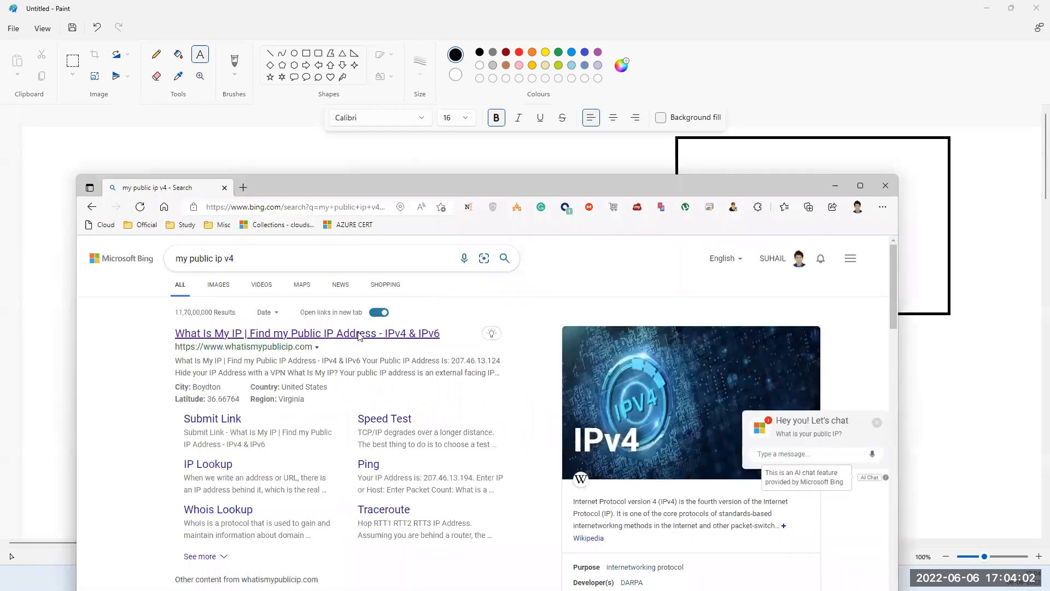
pyautogui.click(359, 335)
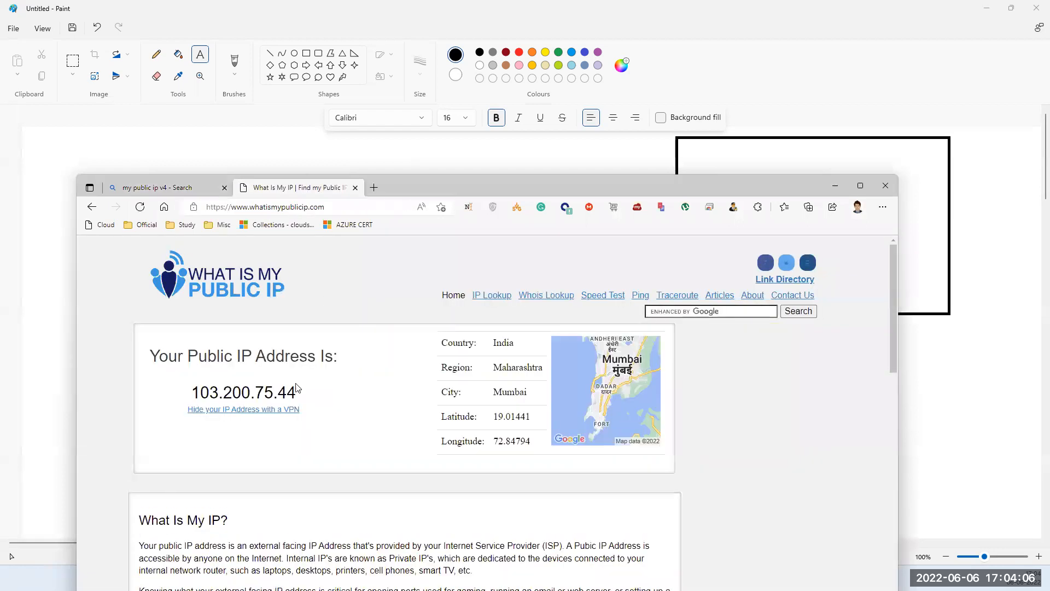
pyautogui.moveTo(293, 393); pyautogui.dragTo(190, 386)
pyautogui.hotkey('ctrl', 'c')
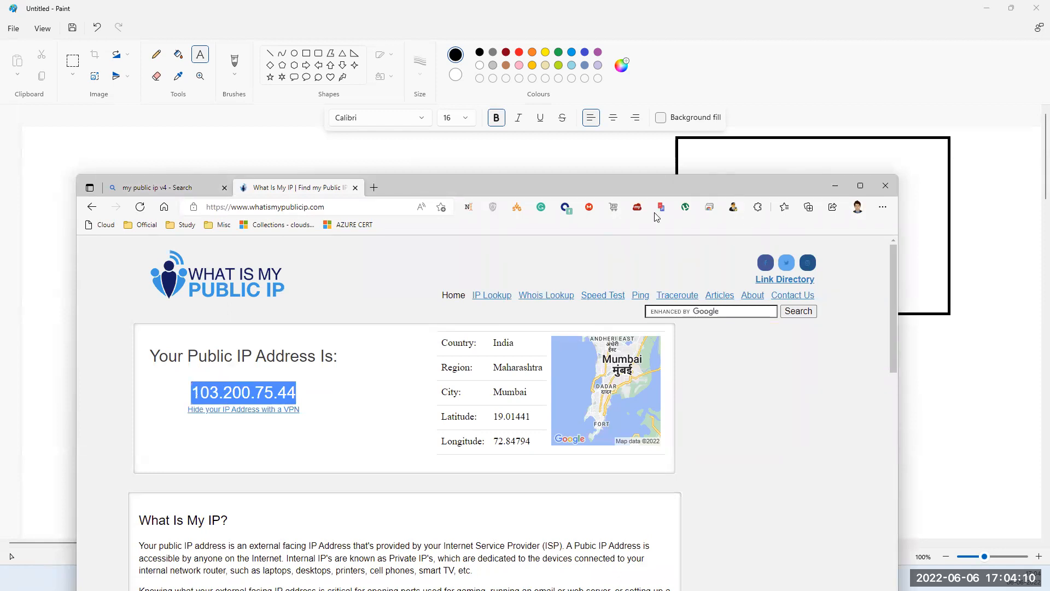
pyautogui.moveTo(738, 187); pyautogui.dragTo(520, 202)
# Step: Return to Paint and paste 103.200.75.44 as text inside the laptop rectangle, beside the RDC label
pyautogui.click(412, 83)
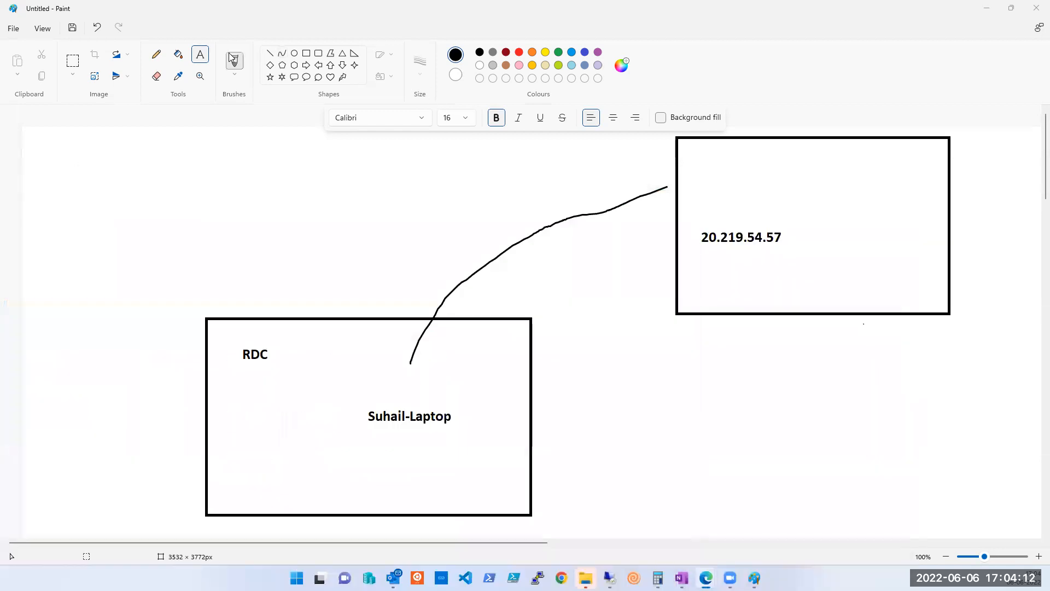
pyautogui.moveTo(315, 346); pyautogui.dragTo(430, 400)
pyautogui.hotkey('ctrl', 'v')
pyautogui.click(576, 382)
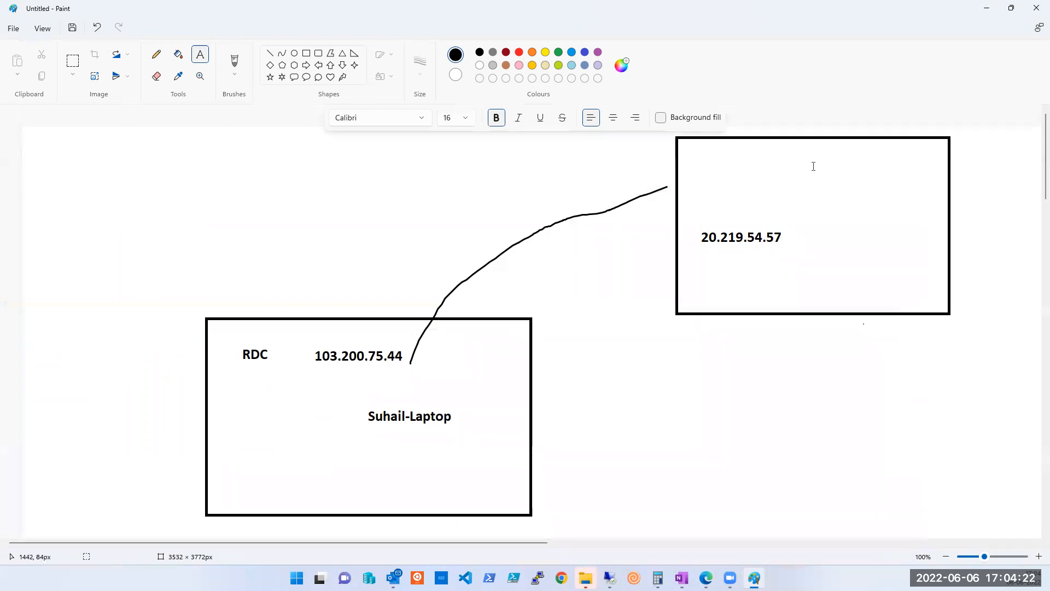
pyautogui.click(263, 26)
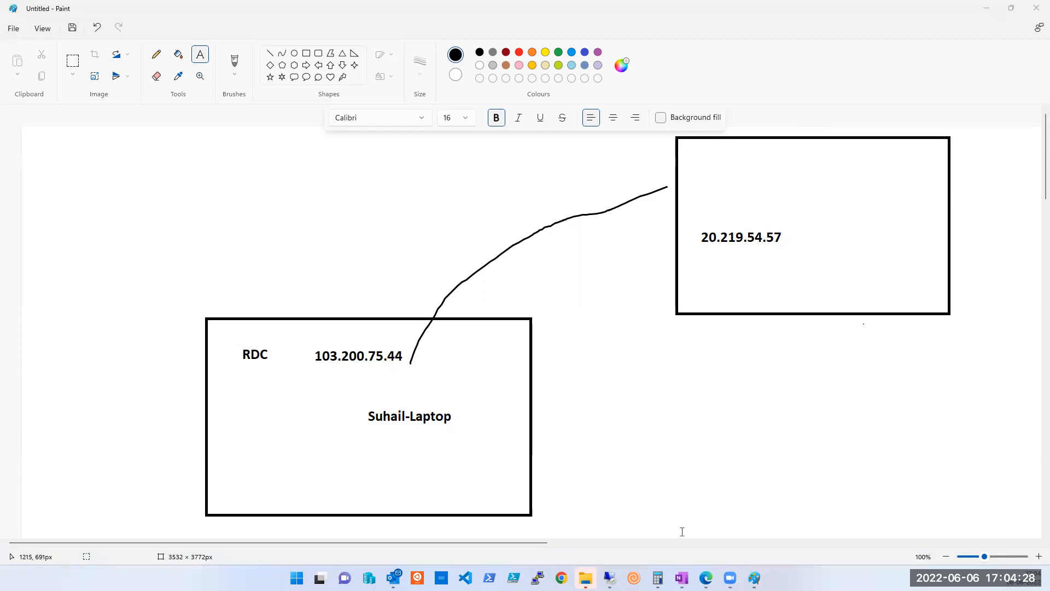
# Step: Open a new inbound port rule from the VM's Networking page in the Azure portal, and return to the Paint drawing
pyautogui.moveTo(706, 577)
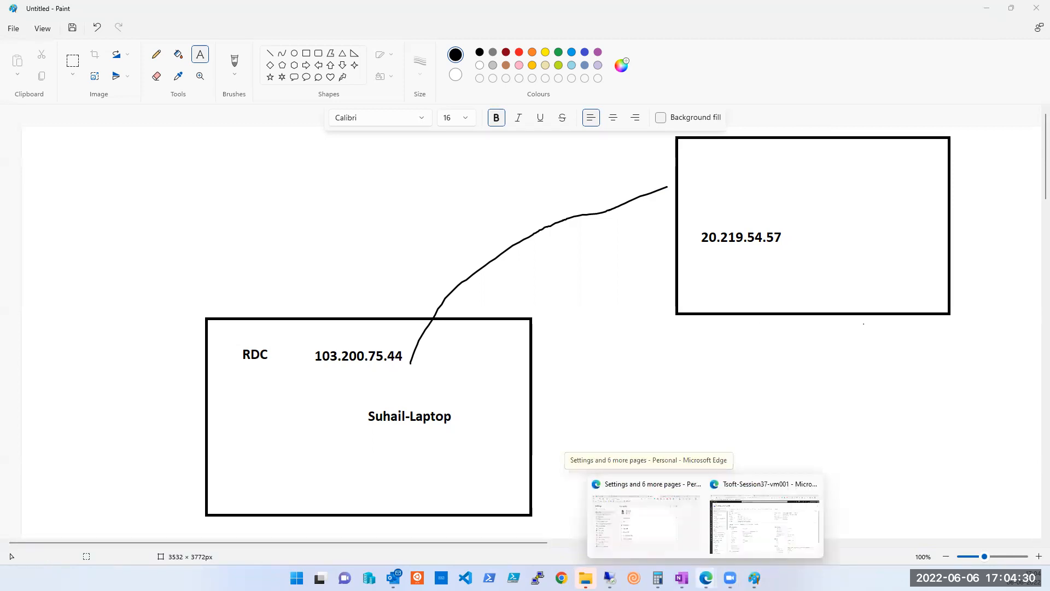
pyautogui.click(771, 514)
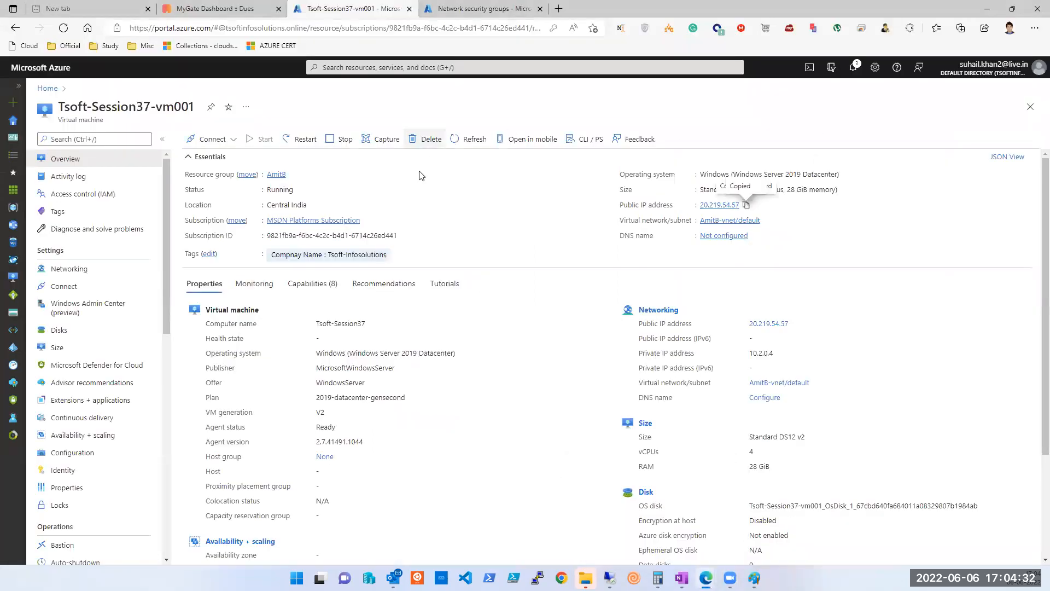
pyautogui.click(66, 270)
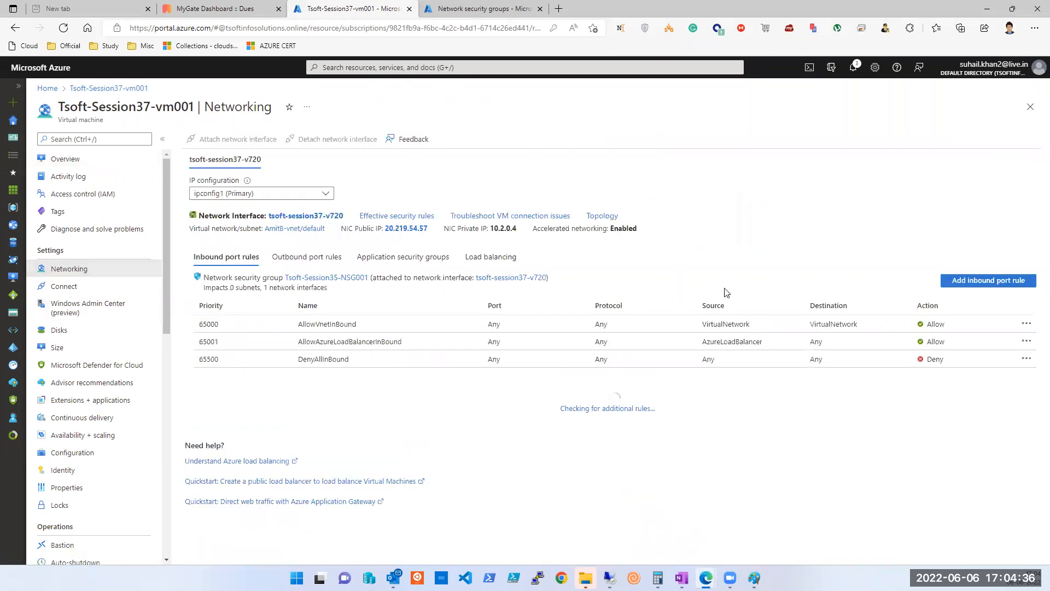
pyautogui.click(979, 281)
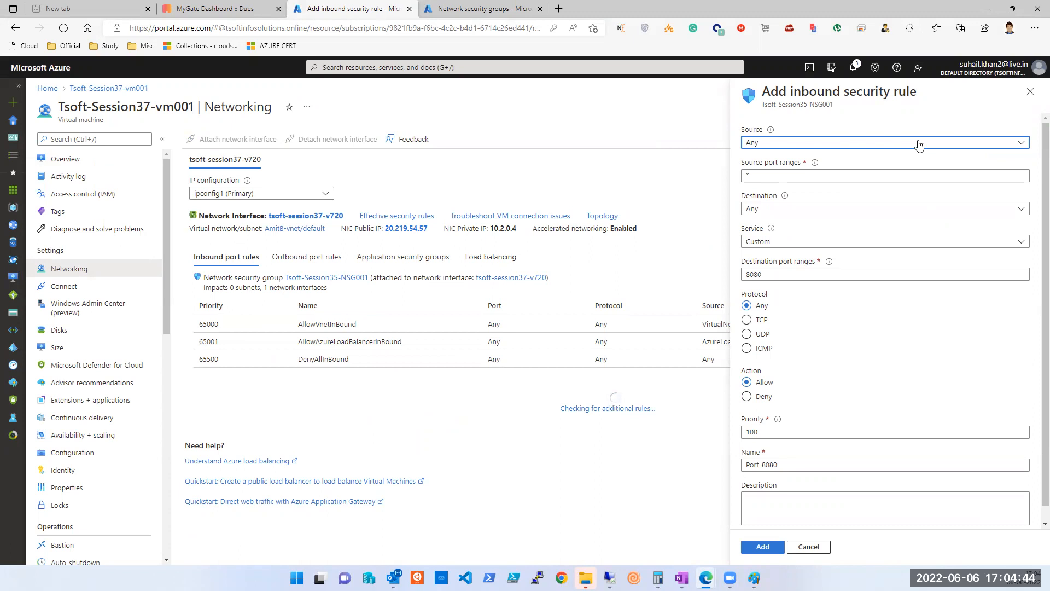
pyautogui.click(754, 578)
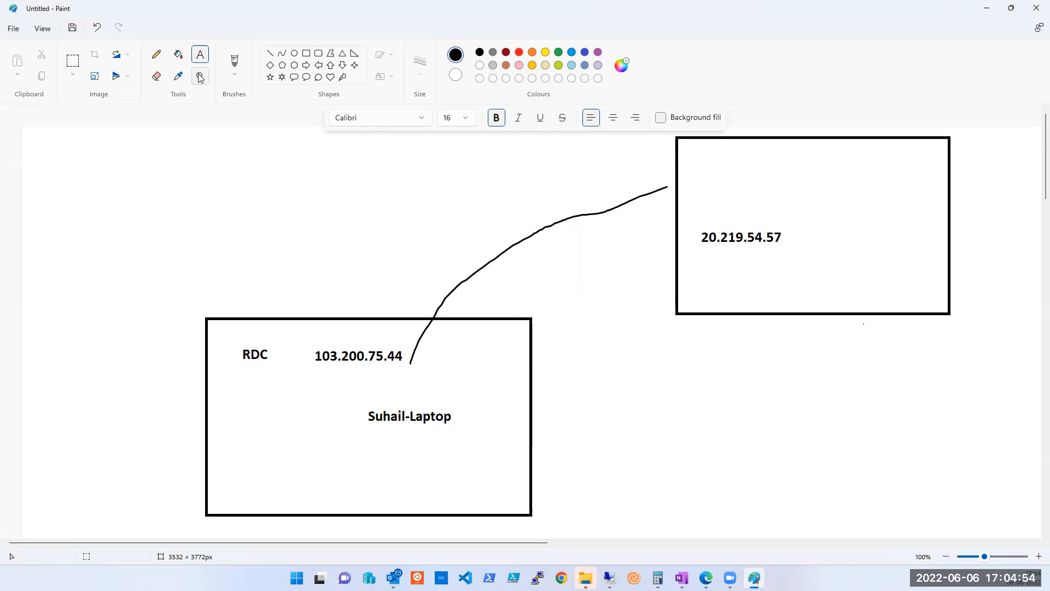
# Step: Label the laptop rectangle "source" in its lower part and the 20.219.54.57 rectangle "Des" below the IP address
pyautogui.moveTo(229, 463); pyautogui.dragTo(385, 493)
pyautogui.write('source')
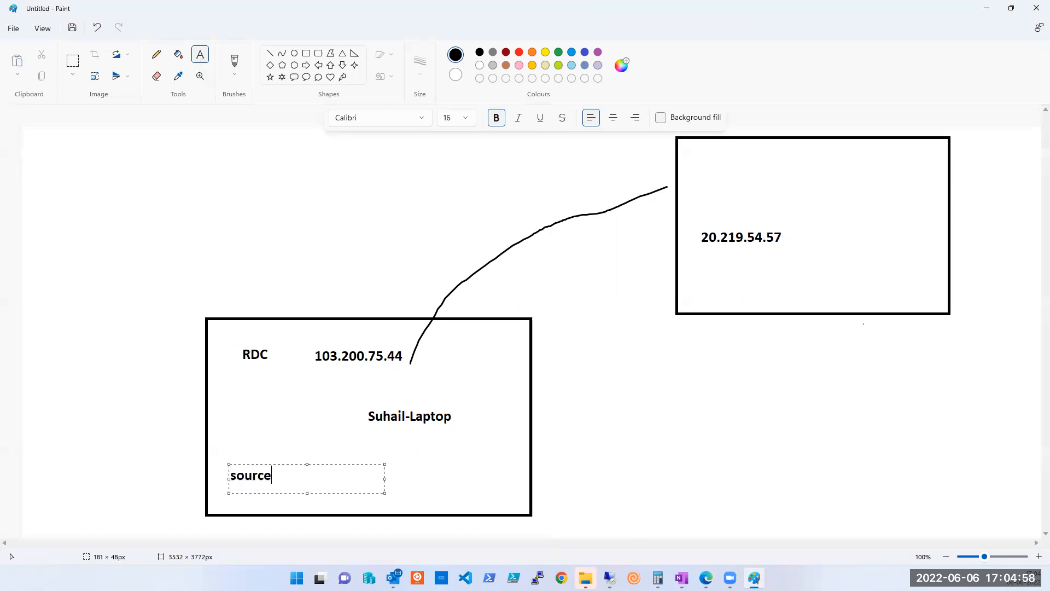
pyautogui.click(769, 274)
pyautogui.write('Dws')
pyautogui.press('BackSpace')
pyautogui.press('BackSpace')
pyautogui.write('es')
pyautogui.click(792, 419)
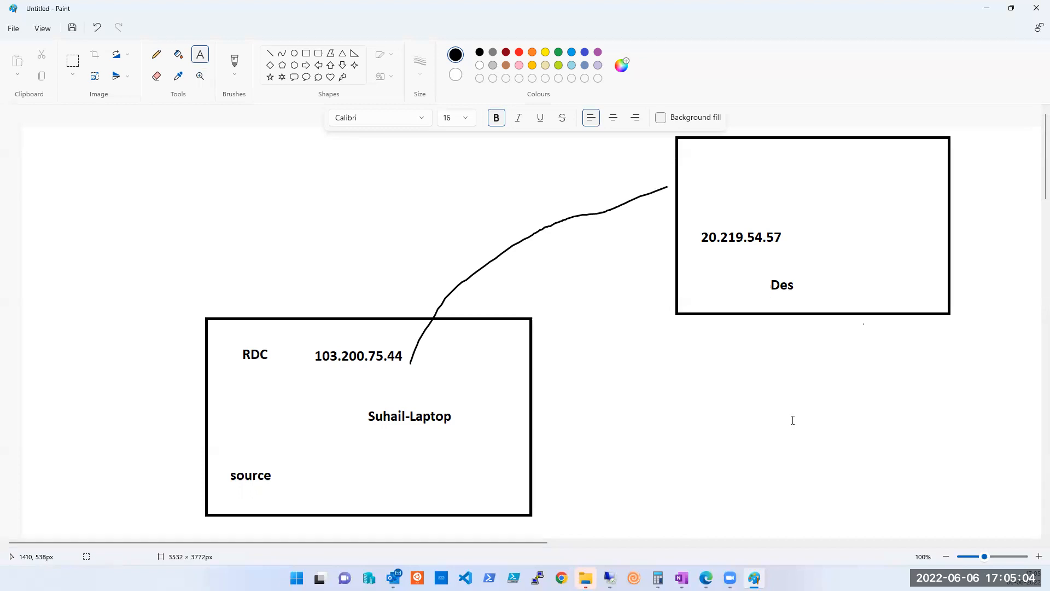
# Step: Switch to the Azure portal's inbound rule form, set the source to IP Addresses, and enter 10.0.0.0 as the source address
pyautogui.moveTo(706, 578)
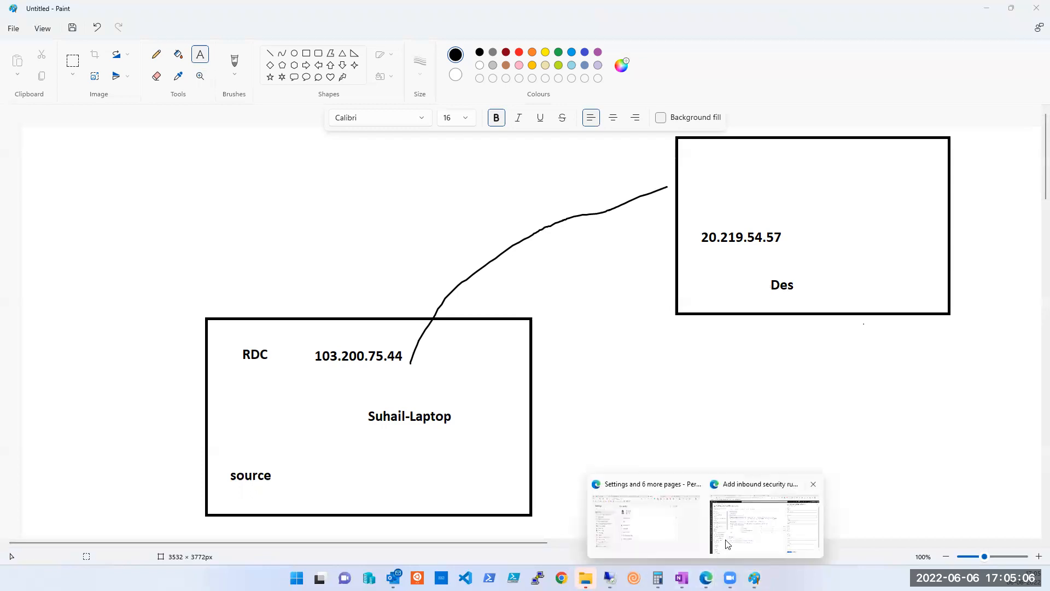
pyautogui.click(726, 543)
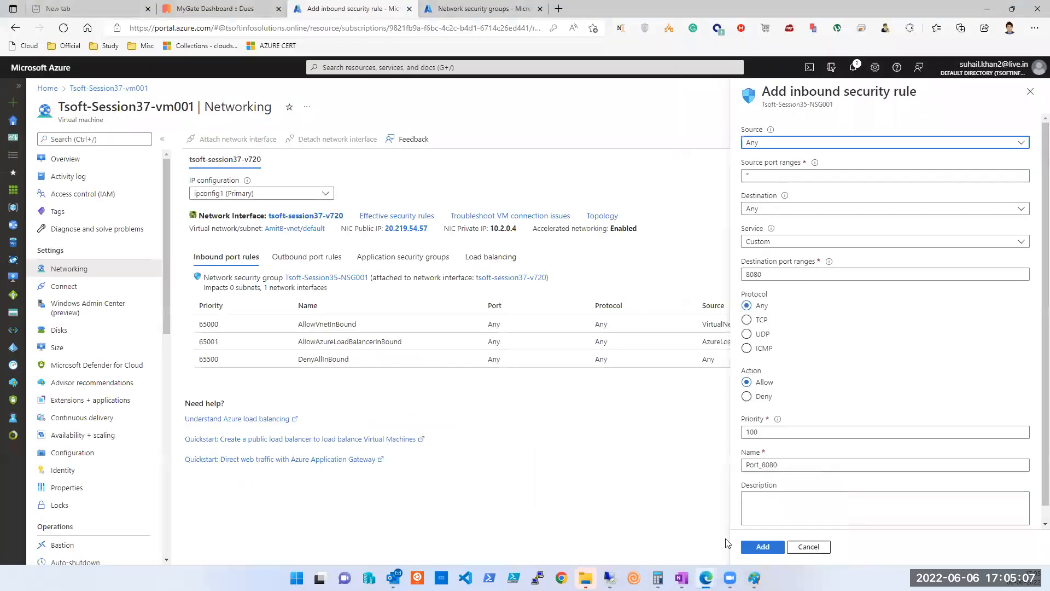
pyautogui.click(807, 143)
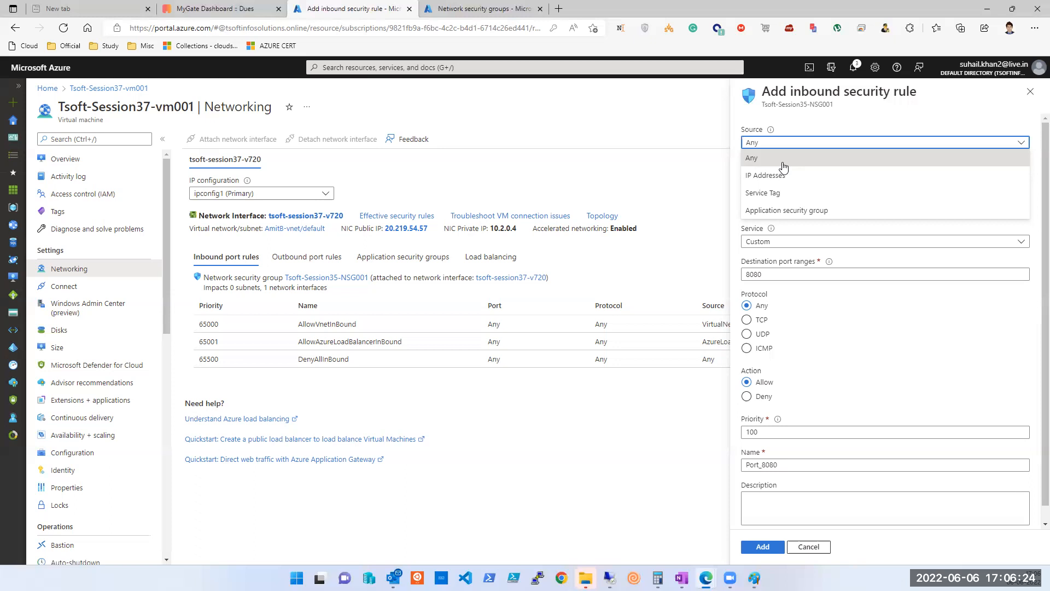
pyautogui.click(780, 175)
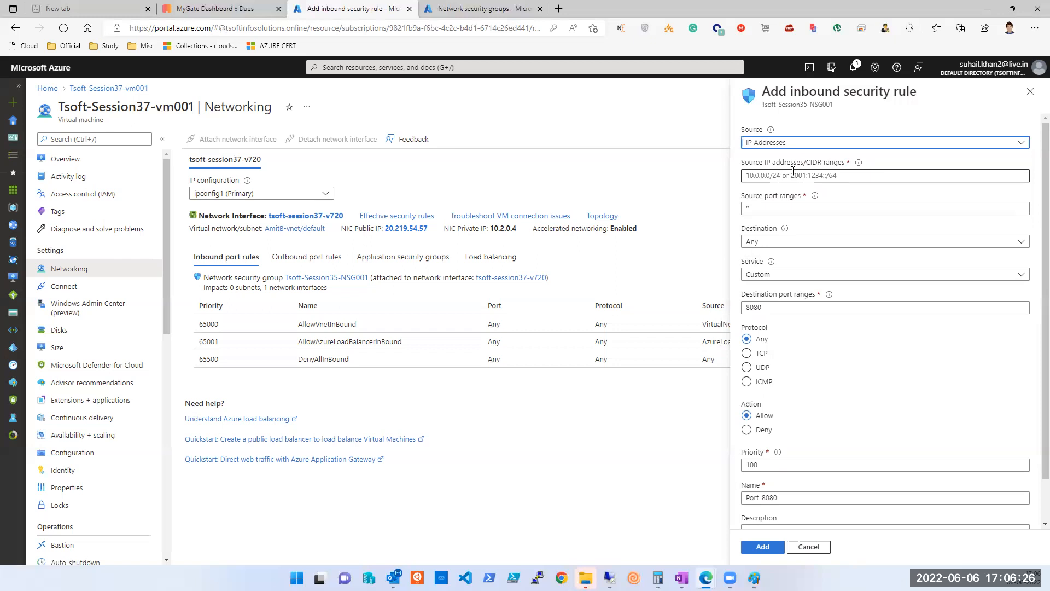
pyautogui.click(760, 175)
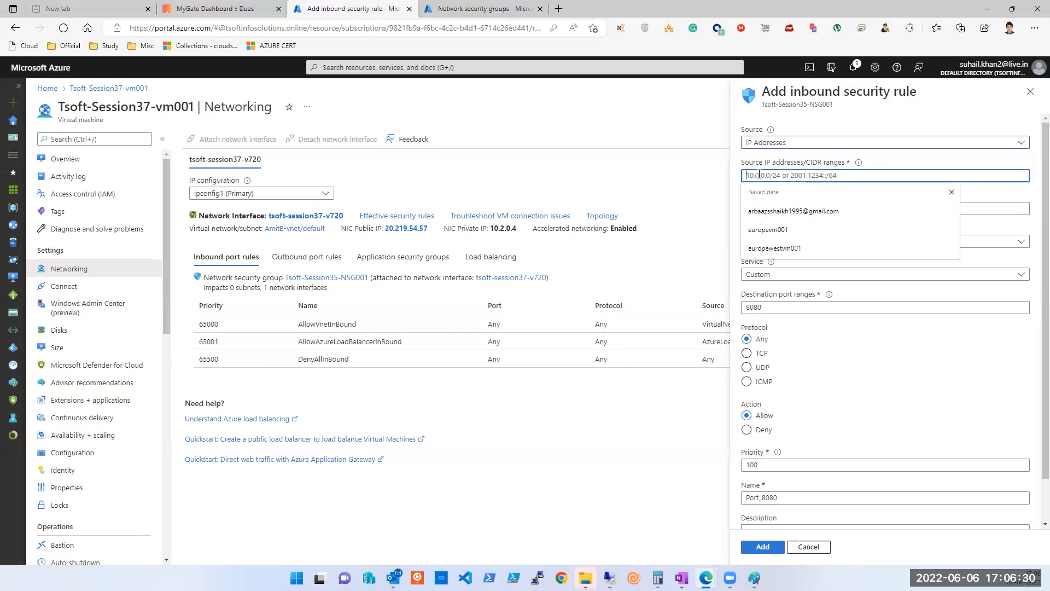
pyautogui.write('10.0.0.0')
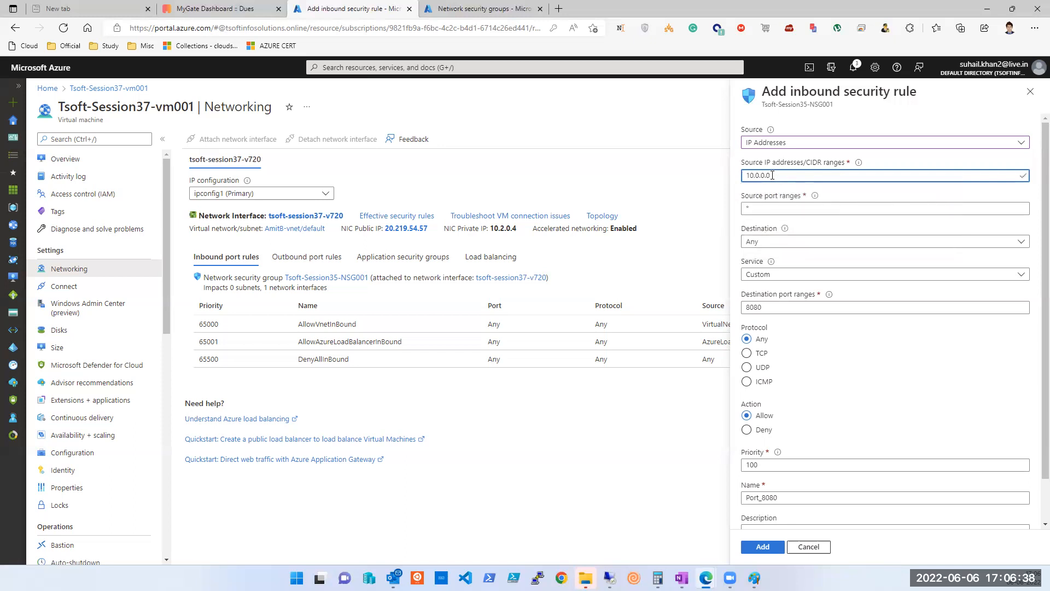
# Step: Try the /31 and /24 prefixes on the source address and write the range 10.0.0.0 to 10.0.0.255 beside it
pyautogui.write('/31')
pyautogui.write('/24      ')
pyautogui.write('        10.0.0.0')
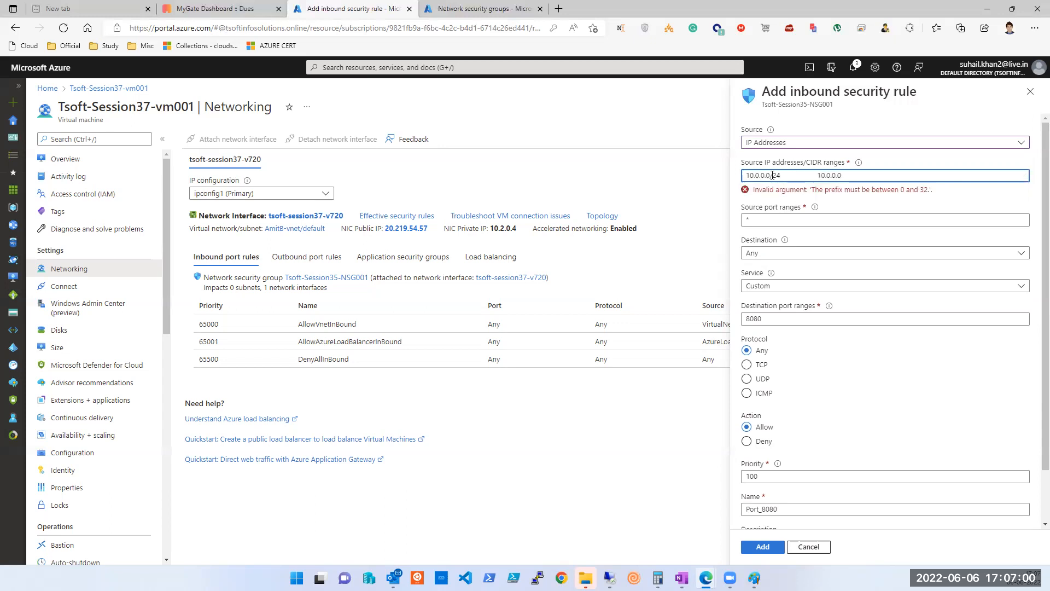
pyautogui.write('     10.0.0.2')
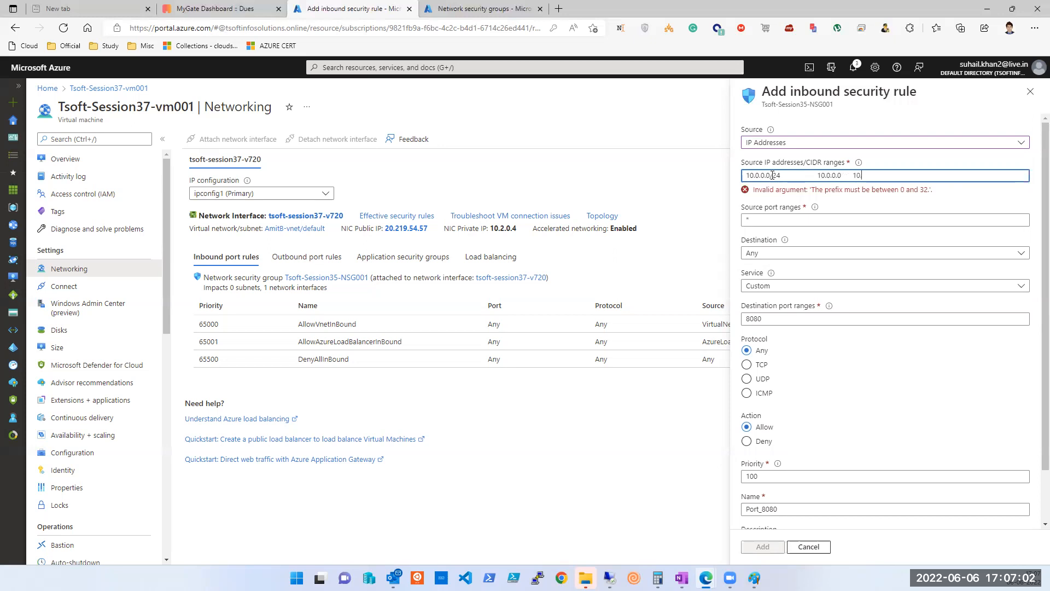
pyautogui.write('55')
# Step: Remove the example range and the prefix from the source address, leaving only 10.0.0.0
pyautogui.hotkey('ctrl', 'shift', 'Left')
pyautogui.hotkey('ctrl', 'shift', 'Left')
pyautogui.hotkey('ctrl', 'shift', 'Left')
pyautogui.hotkey('ctrl', 'shift', 'Right')
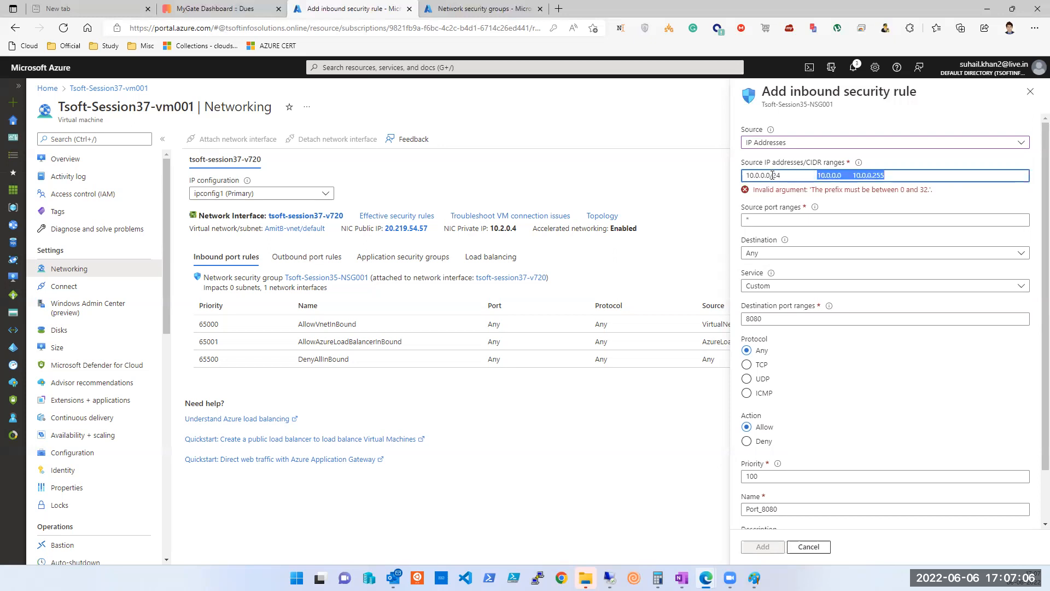
pyautogui.press('BackSpace')
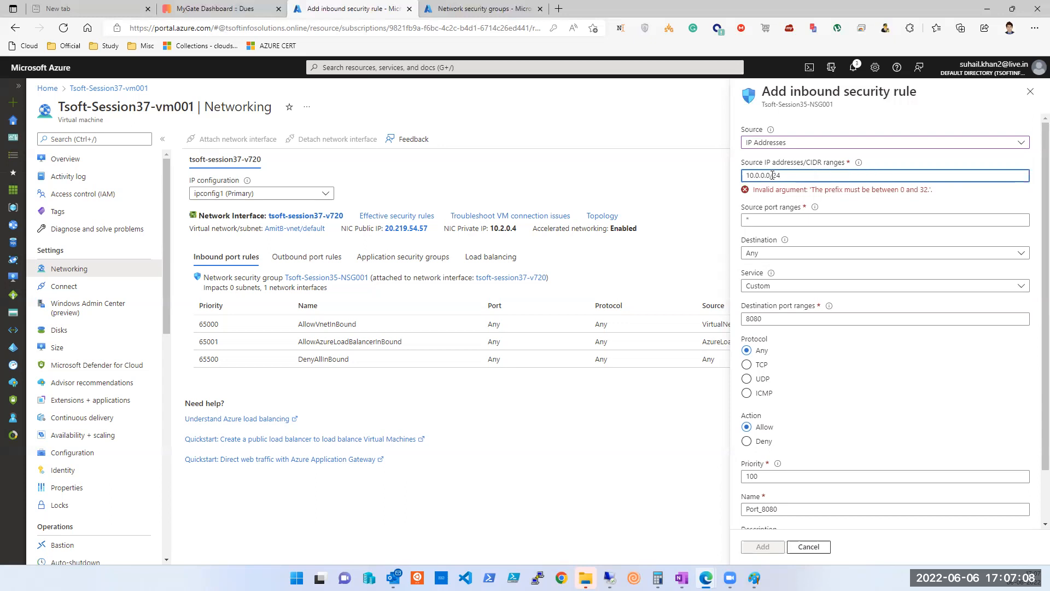
pyautogui.press('BackSpace')
pyautogui.press('BackSpace')
pyautogui.press('BackSpace')
pyautogui.press('BackSpace')
pyautogui.press('BackSpace')
pyautogui.press('BackSpace')
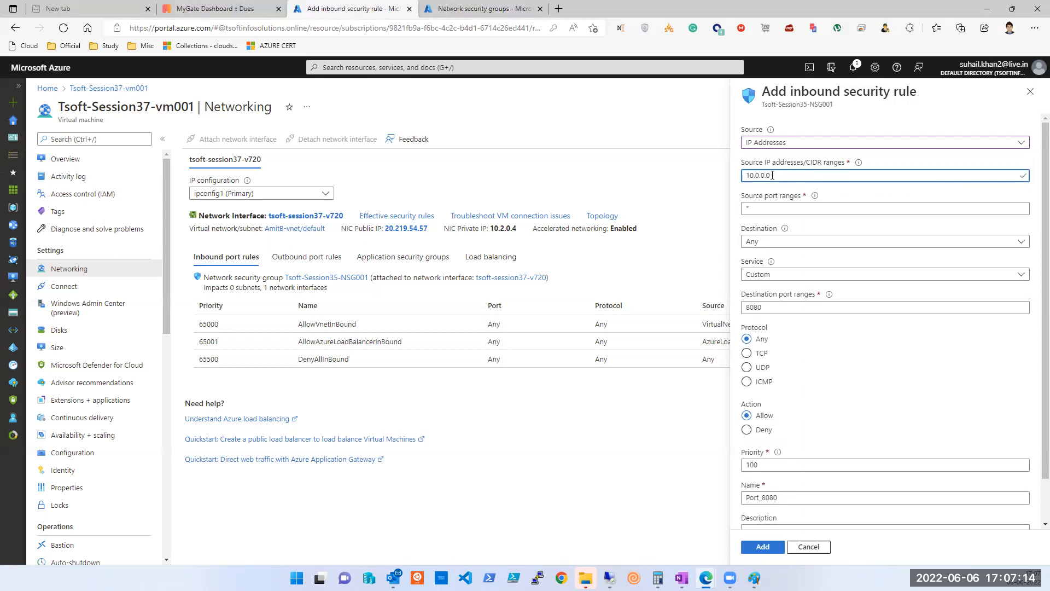
# Step: Check the source and destination IP labels in the Paint drawing and return to the Azure rule form
pyautogui.press('Tab')
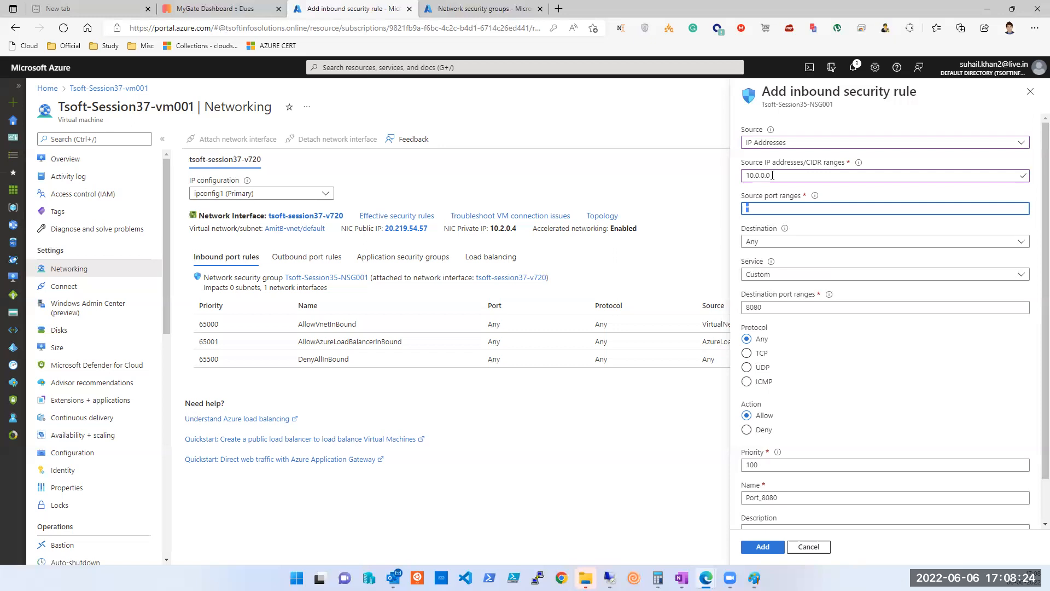
pyautogui.click(772, 175)
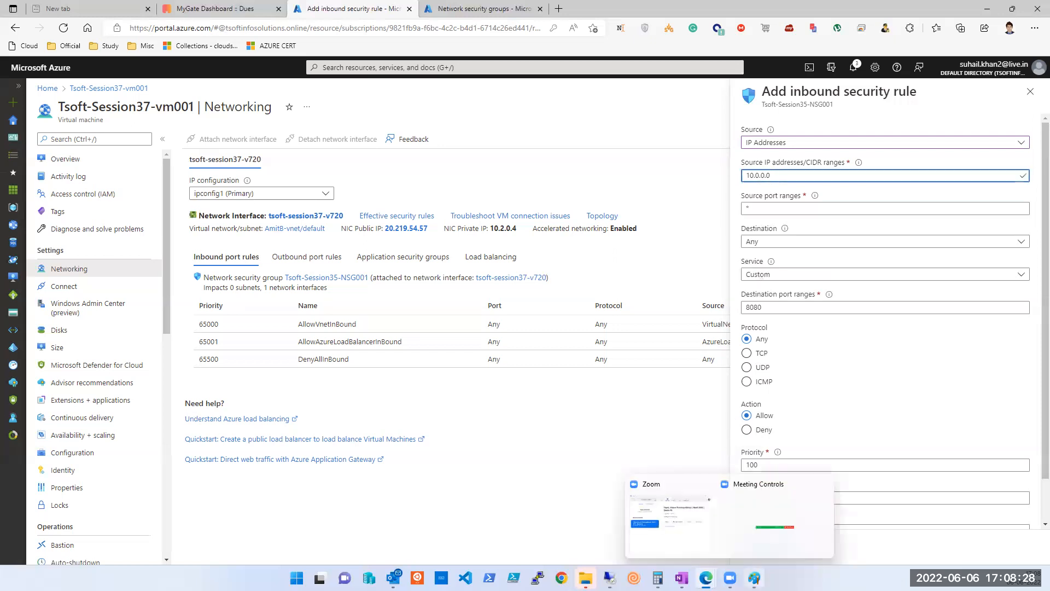
pyautogui.click(755, 578)
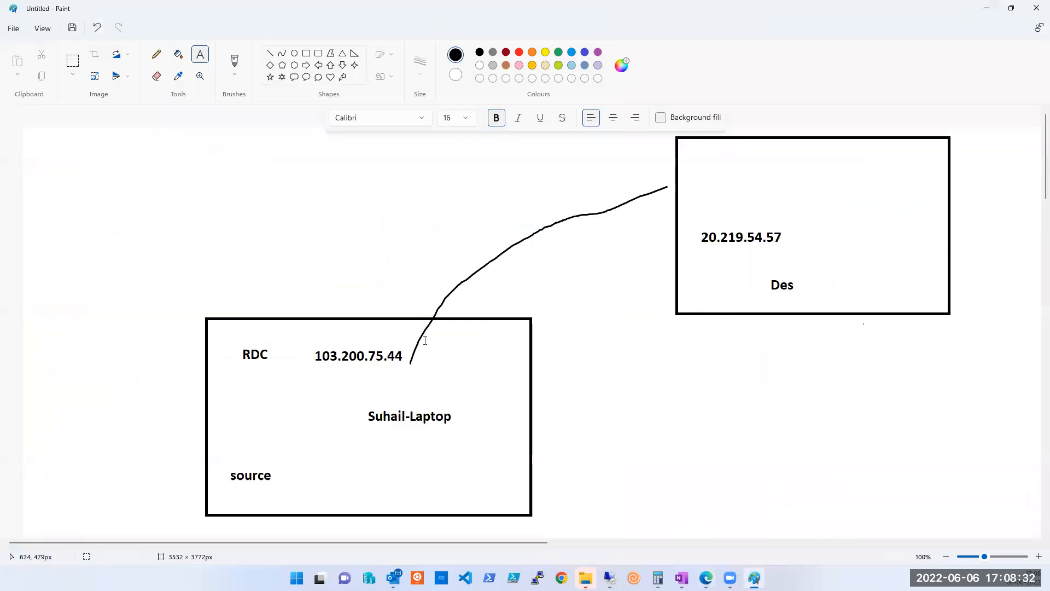
pyautogui.click(989, 8)
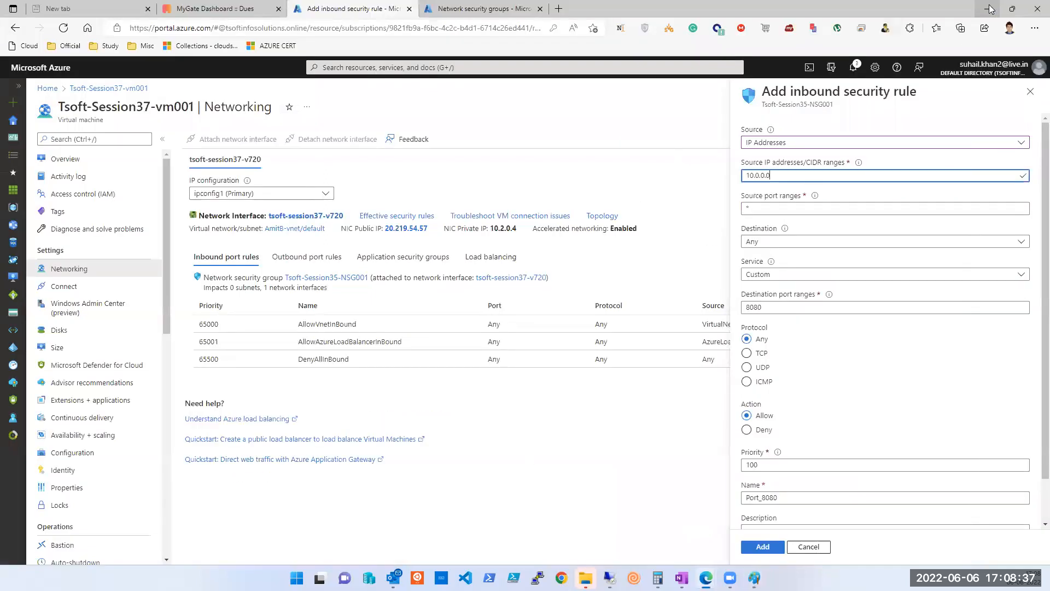
# Step: Try Any and Service Tag as the rule's source, and inspect the source service tag options
pyautogui.click(790, 143)
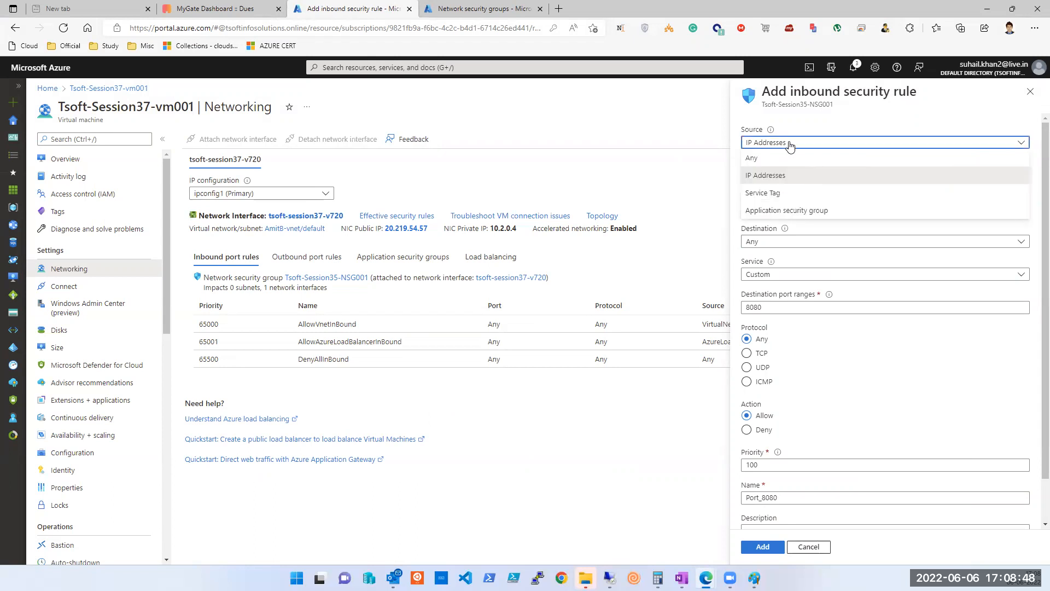
pyautogui.click(765, 158)
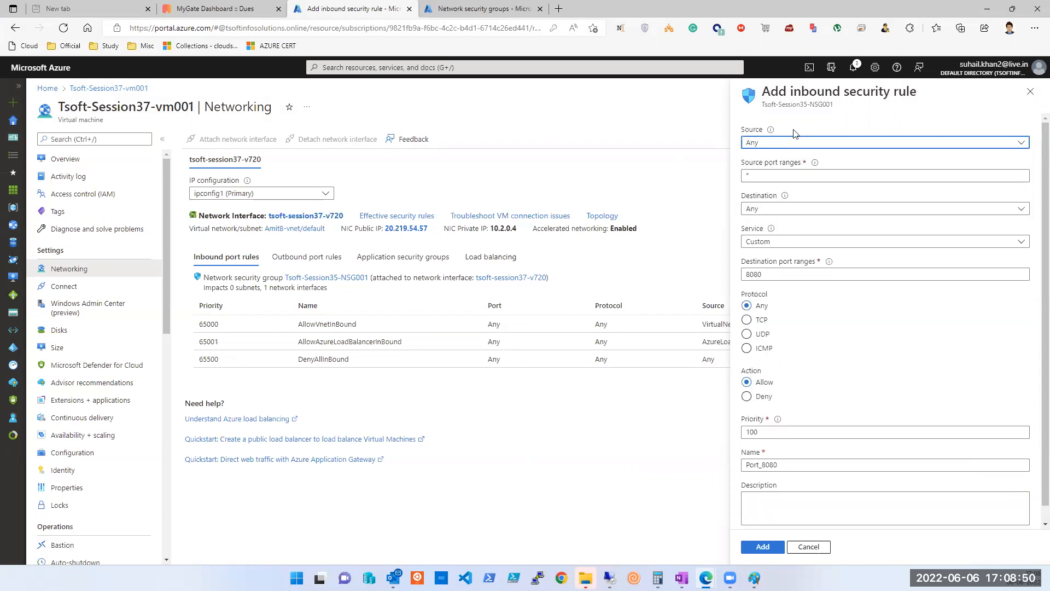
pyautogui.click(800, 144)
pyautogui.click(799, 144)
pyautogui.click(800, 144)
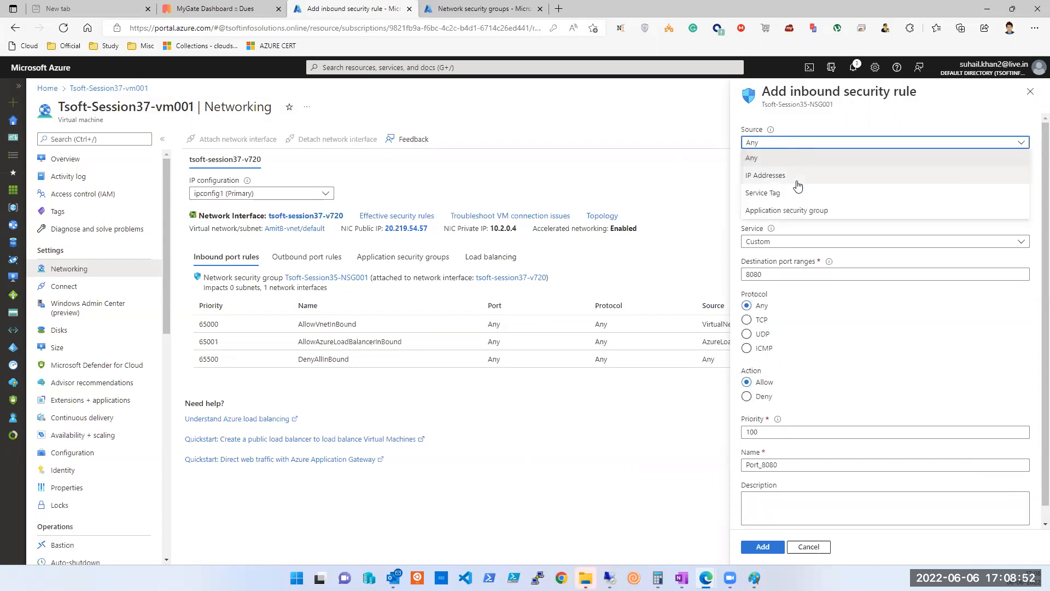
pyautogui.click(797, 192)
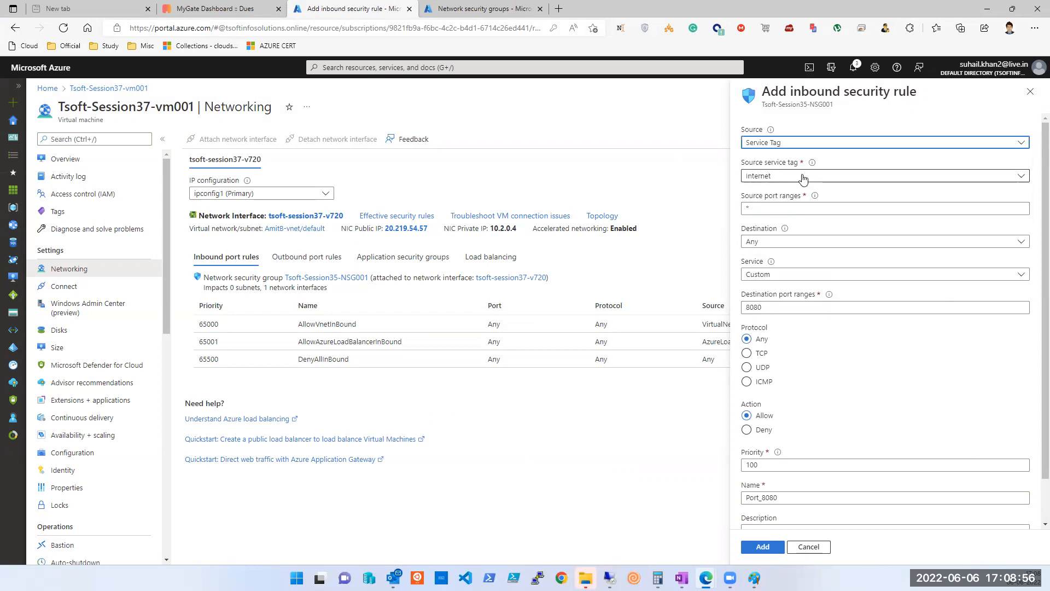
pyautogui.click(802, 176)
pyautogui.click(803, 176)
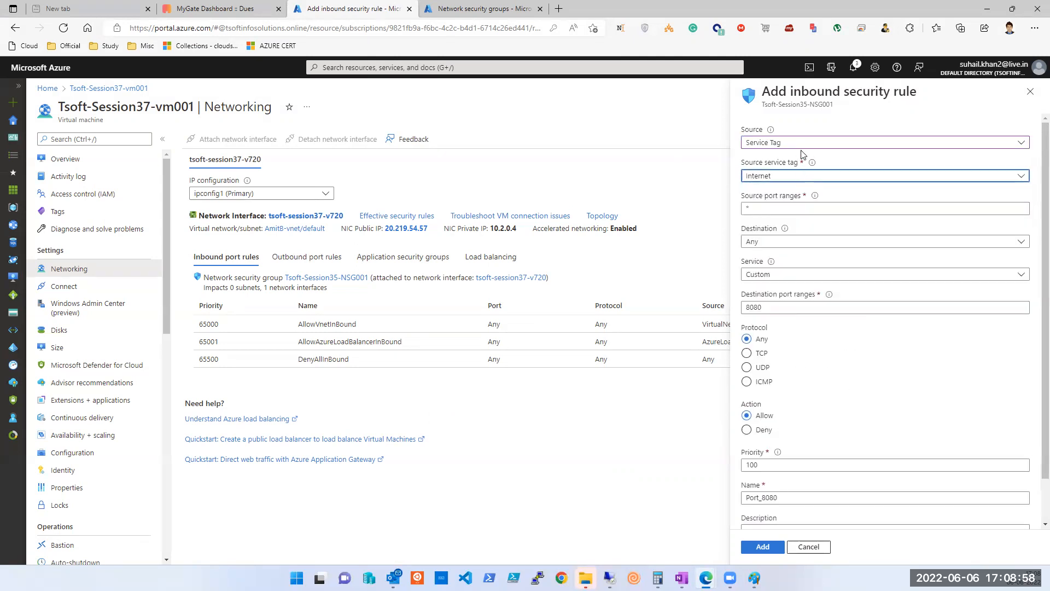
# Step: Switch the rule's source from Service Tag to Any and compare it with IP Addresses, ending on IP Addresses
pyautogui.click(800, 144)
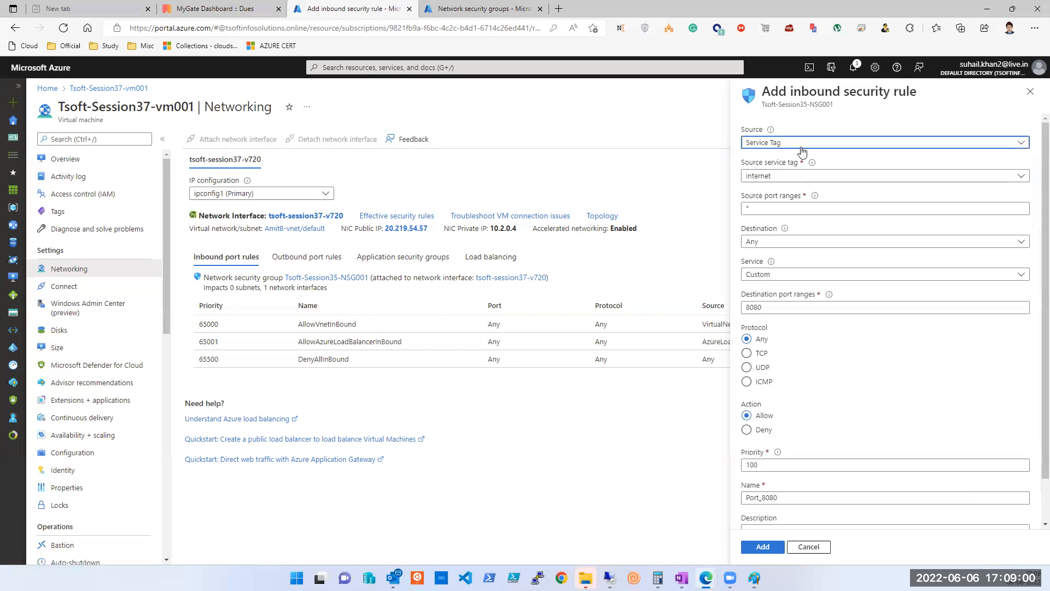
pyautogui.click(771, 164)
pyautogui.click(781, 143)
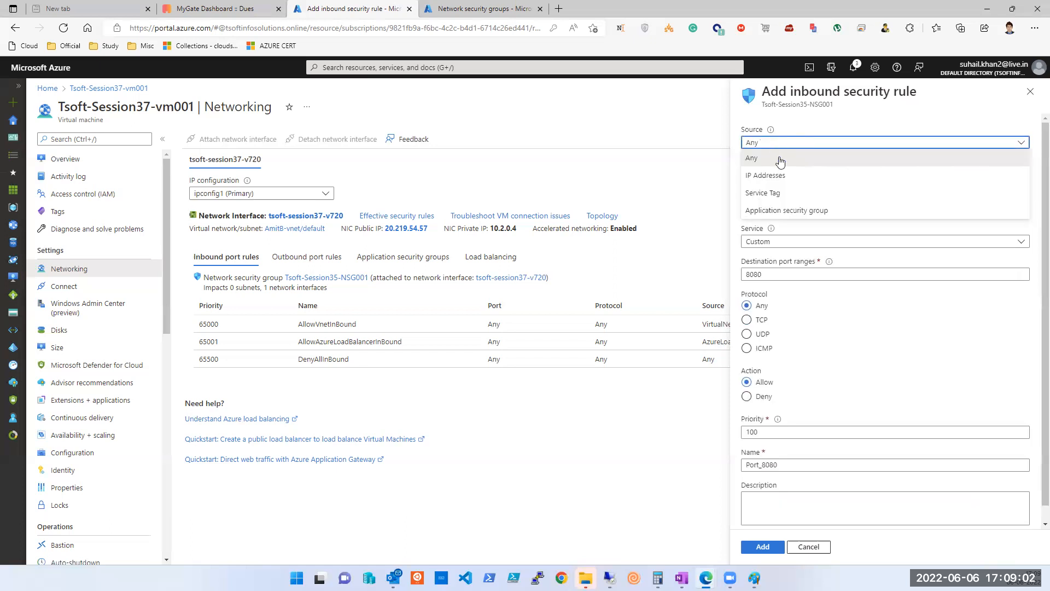
pyautogui.click(776, 176)
pyautogui.click(783, 144)
pyautogui.click(773, 158)
pyautogui.click(777, 145)
pyautogui.click(780, 172)
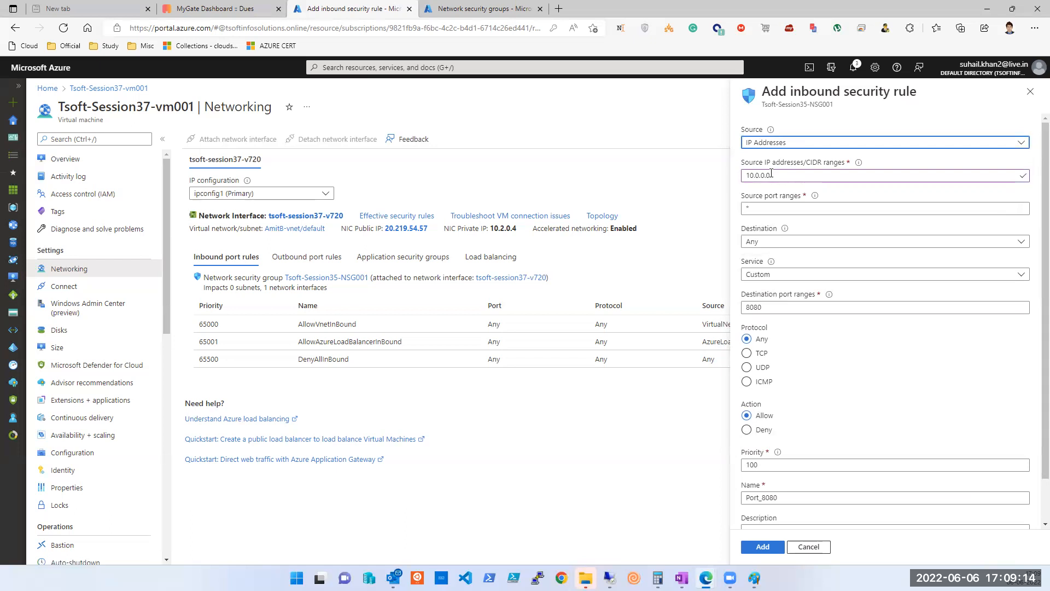
# Step: Replace the source address with 192.168.0.1 and 192.168.1.1, trying a semicolon as the separator
pyautogui.click(955, 145)
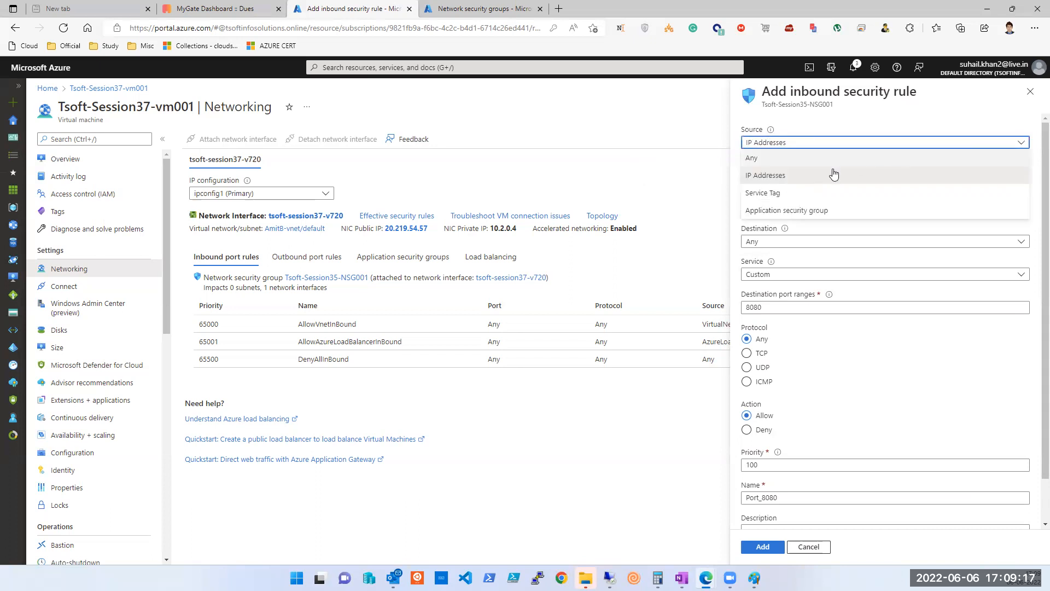
pyautogui.click(786, 174)
pyautogui.click(797, 176)
pyautogui.write('10.0.0.0')
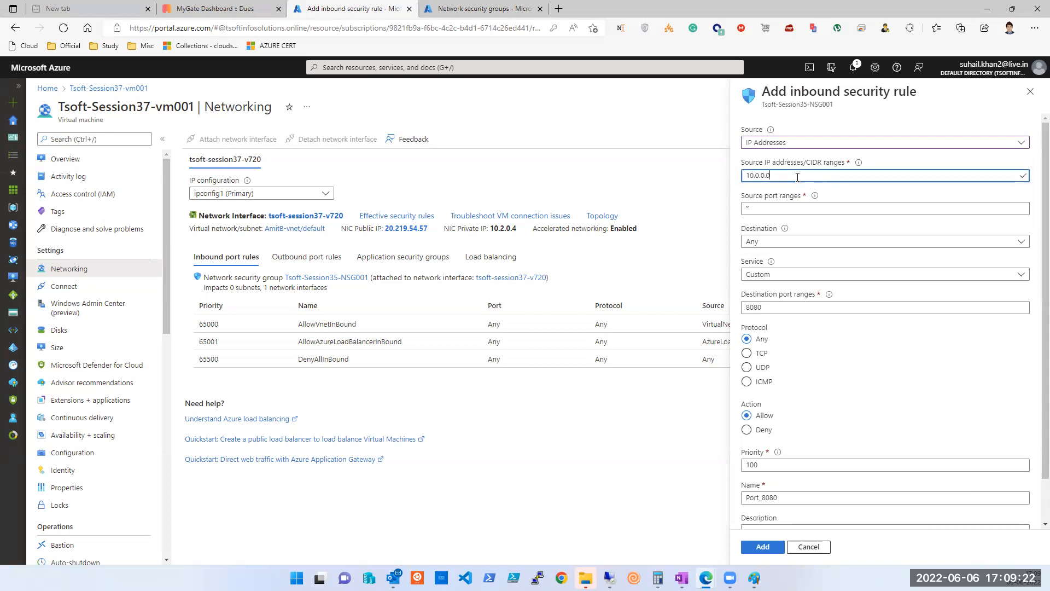
pyautogui.press('BackSpace')
pyautogui.press('BackSpace')
pyautogui.press('BackSpace')
pyautogui.press('BackSpace')
pyautogui.press('BackSpace')
pyautogui.press('BackSpace')
pyautogui.press('BackSpace')
pyautogui.press('BackSpace')
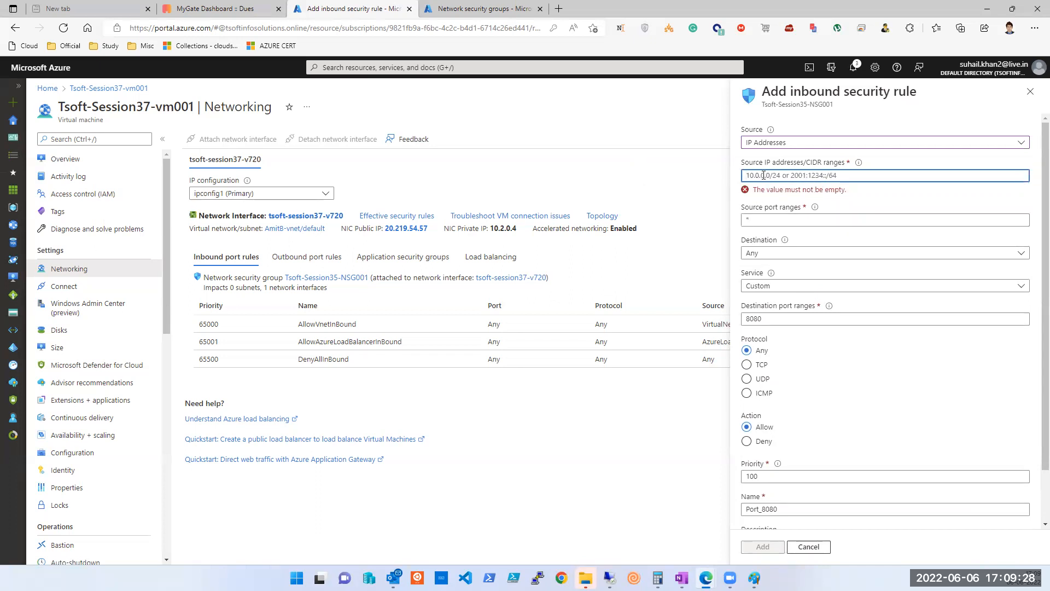
pyautogui.write('192.168.0.1, 192.16')
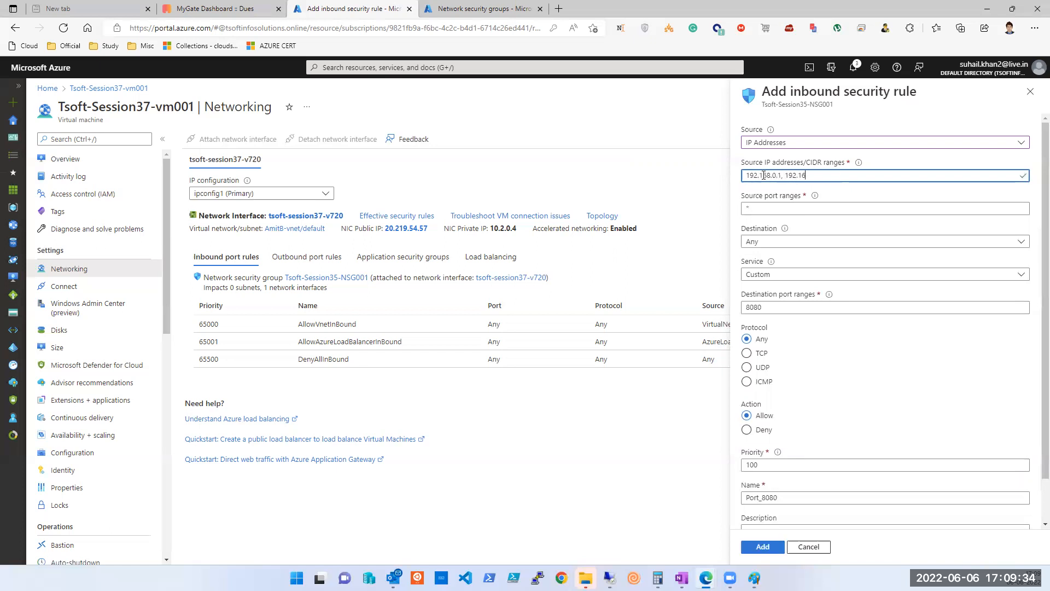
pyautogui.write('8.1.1;')
pyautogui.press('Tab')
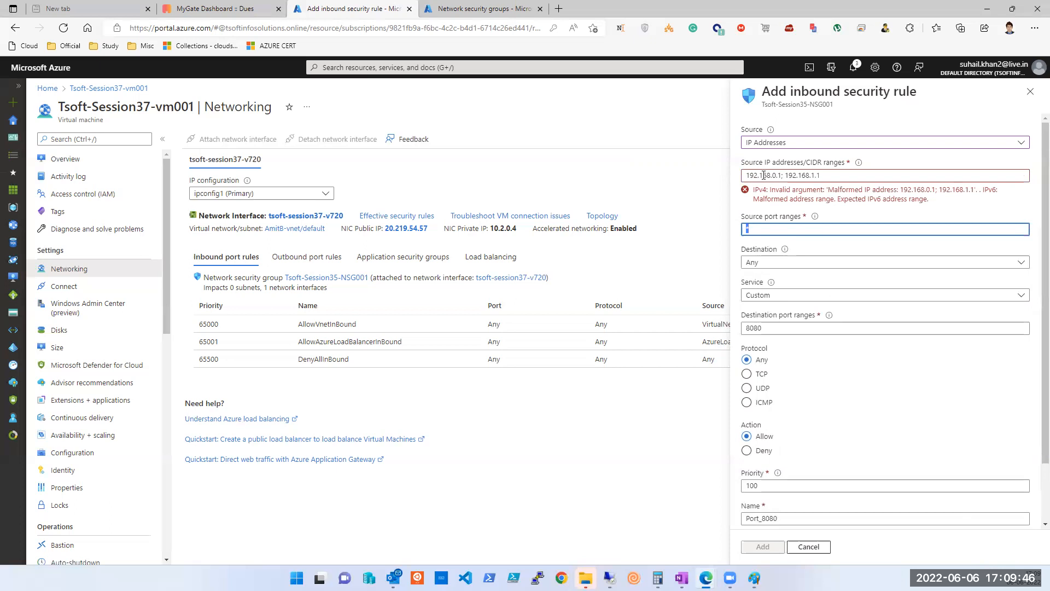
# Step: Try a colon as the separator between the two source IP addresses
pyautogui.hotkey('shift', 'Tab')
pyautogui.press('Right')
pyautogui.press('Left')
pyautogui.press('Left')
pyautogui.press('Left')
pyautogui.press('Left')
pyautogui.press('Left')
pyautogui.press('Left')
pyautogui.press('Left')
pyautogui.press('Left')
pyautogui.press('Left')
pyautogui.press('Left')
pyautogui.press('Left')
pyautogui.press('Left')
pyautogui.press('Left')
pyautogui.press('Delete')
pyautogui.write(':')
pyautogui.press('Tab')
# Step: Replace the colon between the two source IP addresses with a period
pyautogui.hotkey('shift', 'Tab')
pyautogui.press('Right')
pyautogui.press('Left')
pyautogui.press('Left')
pyautogui.press('Left')
pyautogui.press('Left')
pyautogui.press('Left')
pyautogui.press('Left')
pyautogui.press('Left')
pyautogui.press('Left')
pyautogui.press('Left')
pyautogui.press('Left')
pyautogui.press('Left')
pyautogui.press('Left')
pyautogui.press('BackSpace')
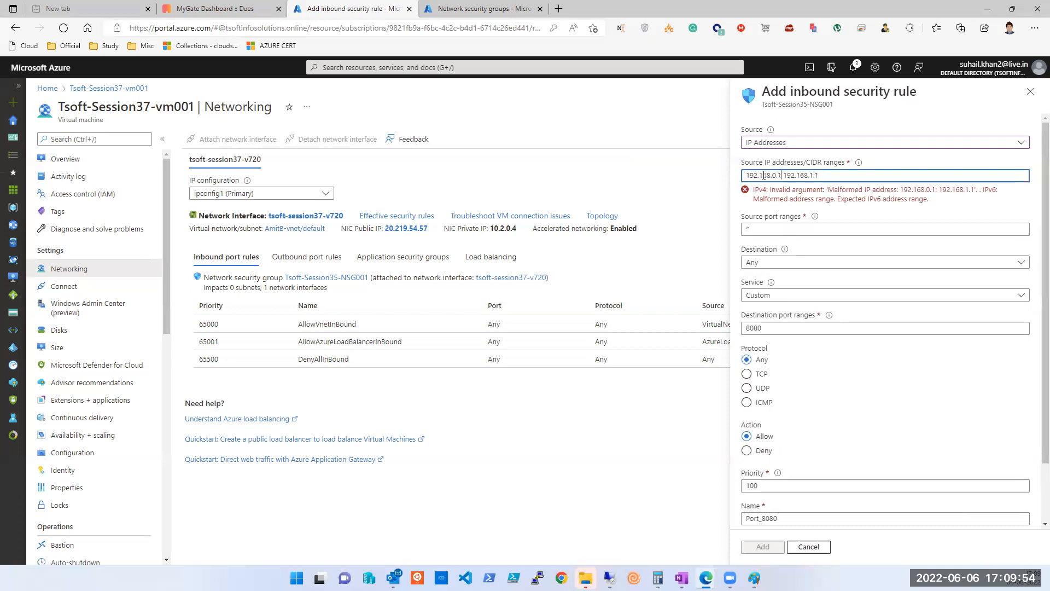
pyautogui.write('.')
pyautogui.press('Tab')
# Step: Separate the source addresses 192.168.0.1 and 192.168.1.1 with a comma
pyautogui.hotkey('shift', 'Tab')
pyautogui.press('Right')
pyautogui.press('Left')
pyautogui.press('Left')
pyautogui.press('Left')
pyautogui.press('Left')
pyautogui.press('Left')
pyautogui.press('Left')
pyautogui.press('Left')
pyautogui.press('Left')
pyautogui.press('Left')
pyautogui.press('Left')
pyautogui.press('Left')
pyautogui.press('Left')
pyautogui.press('BackSpace')
pyautogui.write(',')
pyautogui.press('Tab')
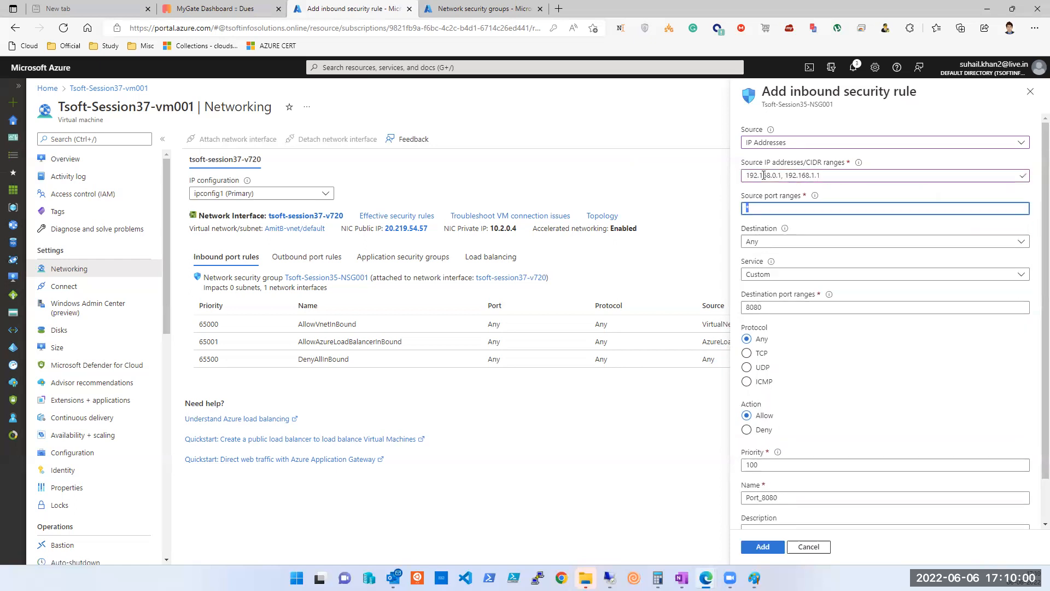
# Step: Set the inbound rule's source back to Any
pyautogui.hotkey('shift', 'Tab')
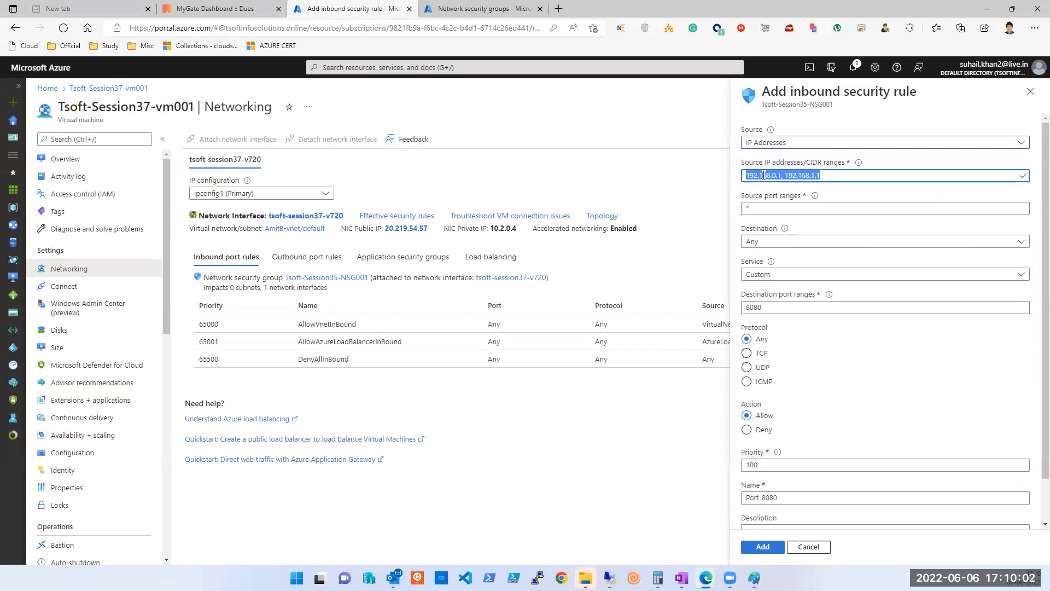
pyautogui.click(785, 143)
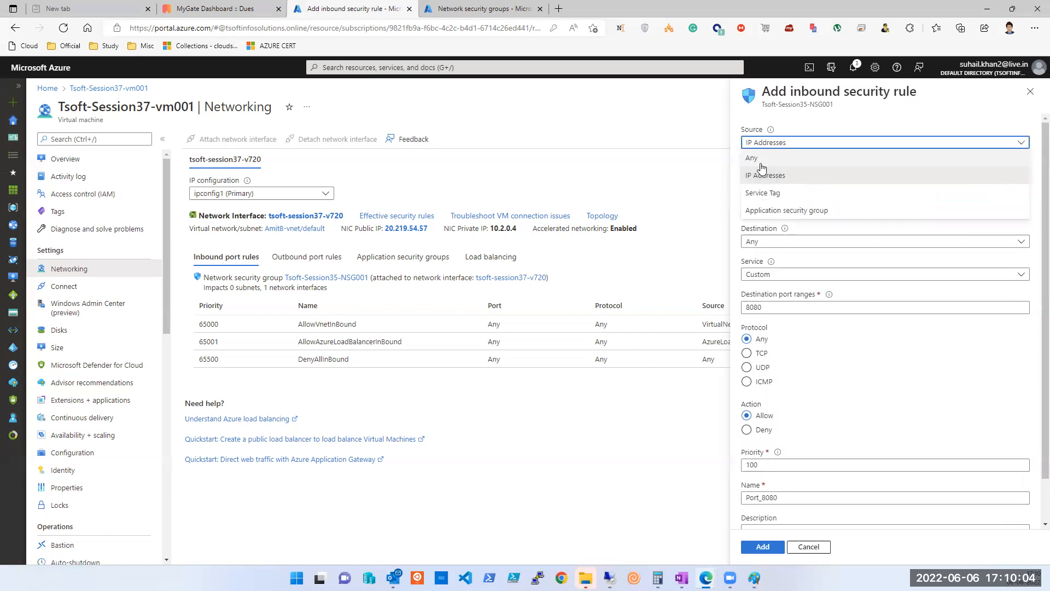
pyautogui.click(766, 156)
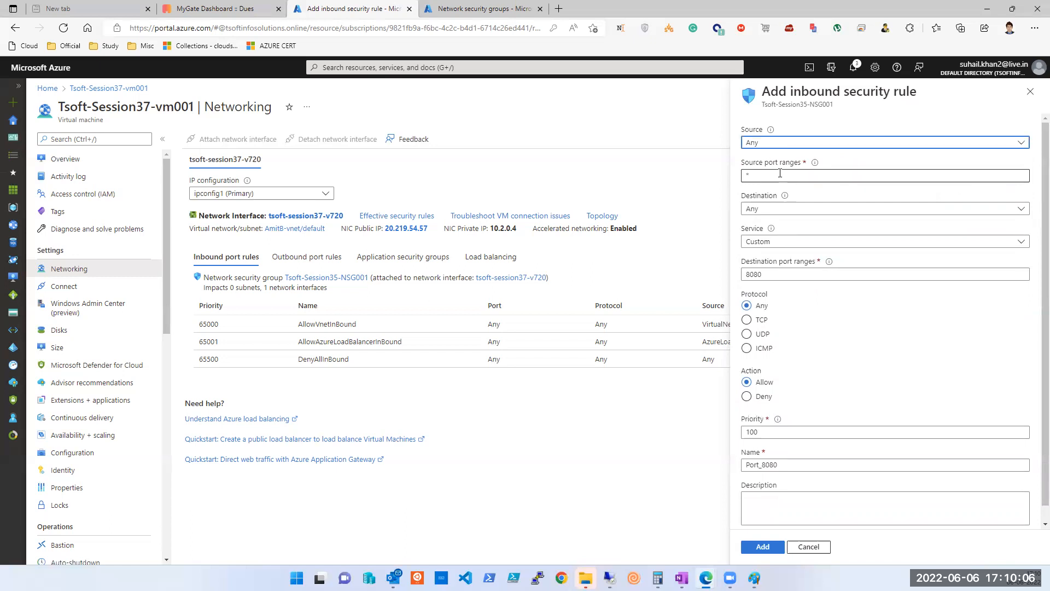
# Step: Try 80-3389 as the inbound rule's source port range, and clear the entry
pyautogui.moveTo(813, 170)
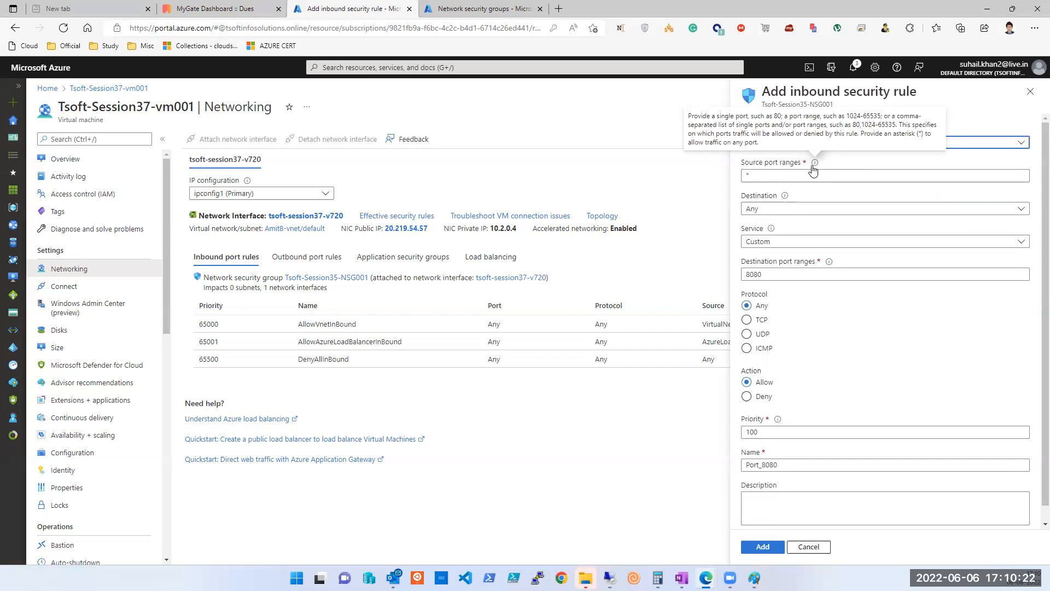
pyautogui.doubleClick(766, 180)
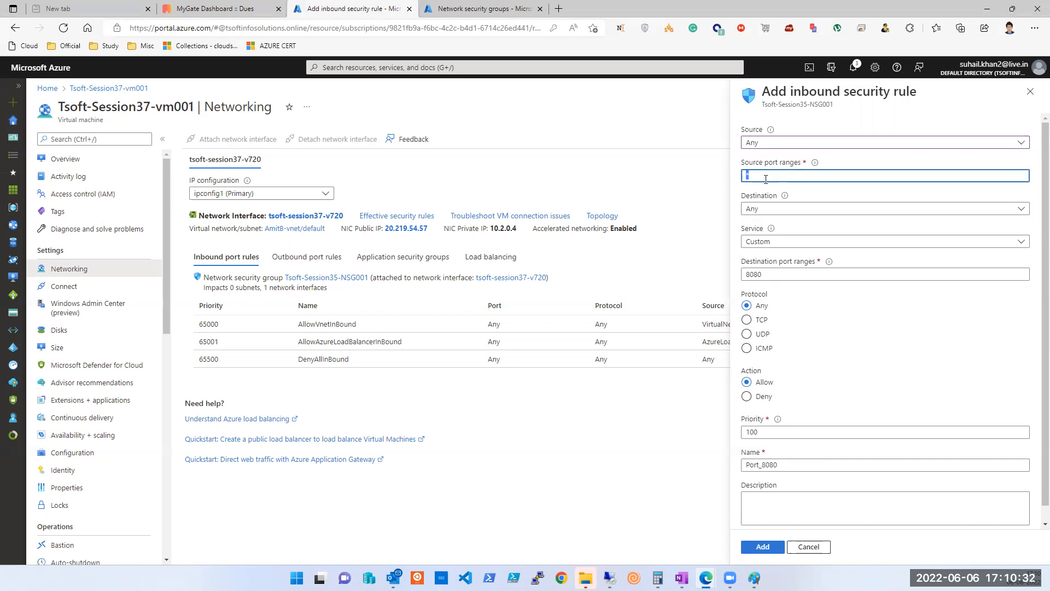
pyautogui.write('80-3')
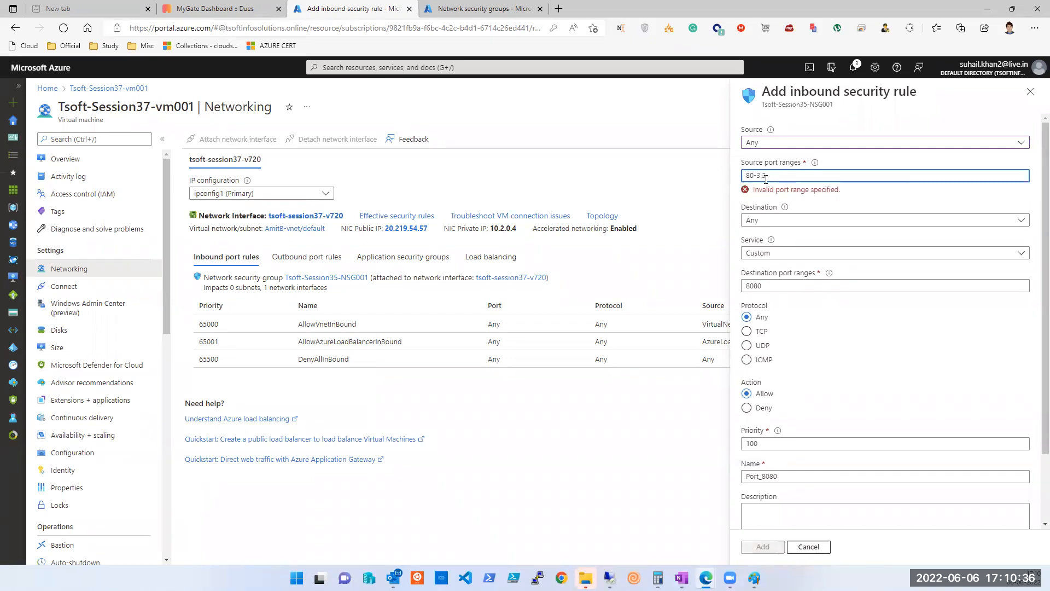
pyautogui.write('389')
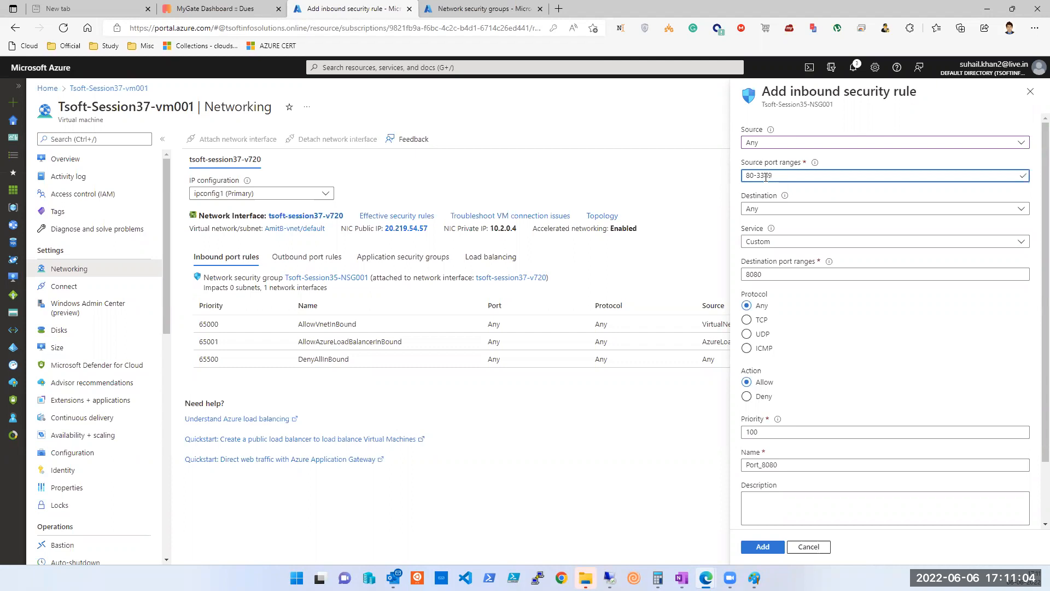
pyautogui.hotkey('ctrl', 'a')
pyautogui.press('BackSpace')
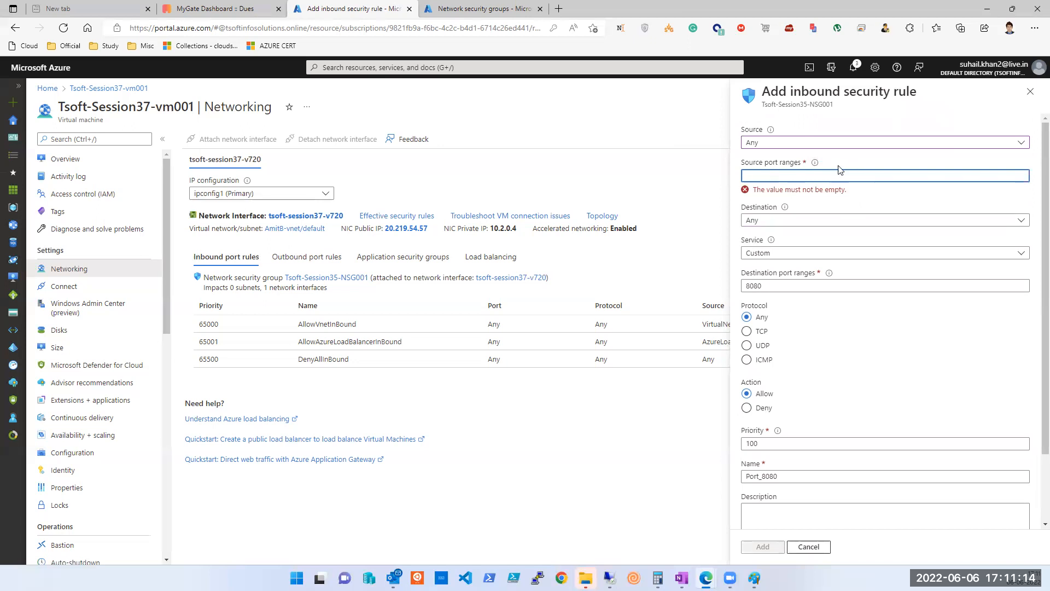
# Step: Switch the inbound rule's source between IP Addresses and Any to compare their fields, ending on Any
pyautogui.click(840, 145)
pyautogui.click(775, 176)
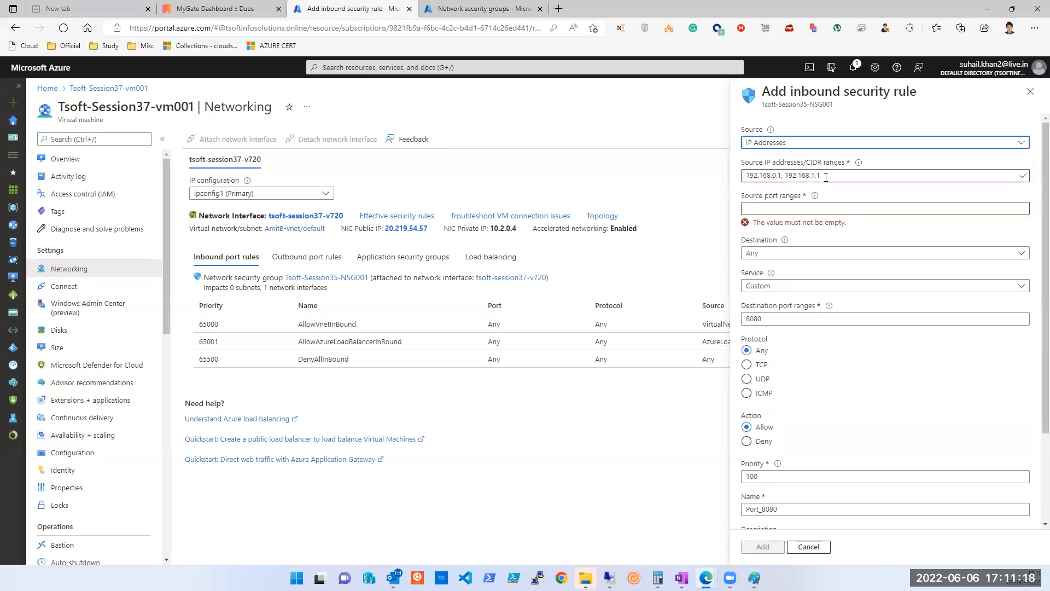
pyautogui.click(755, 211)
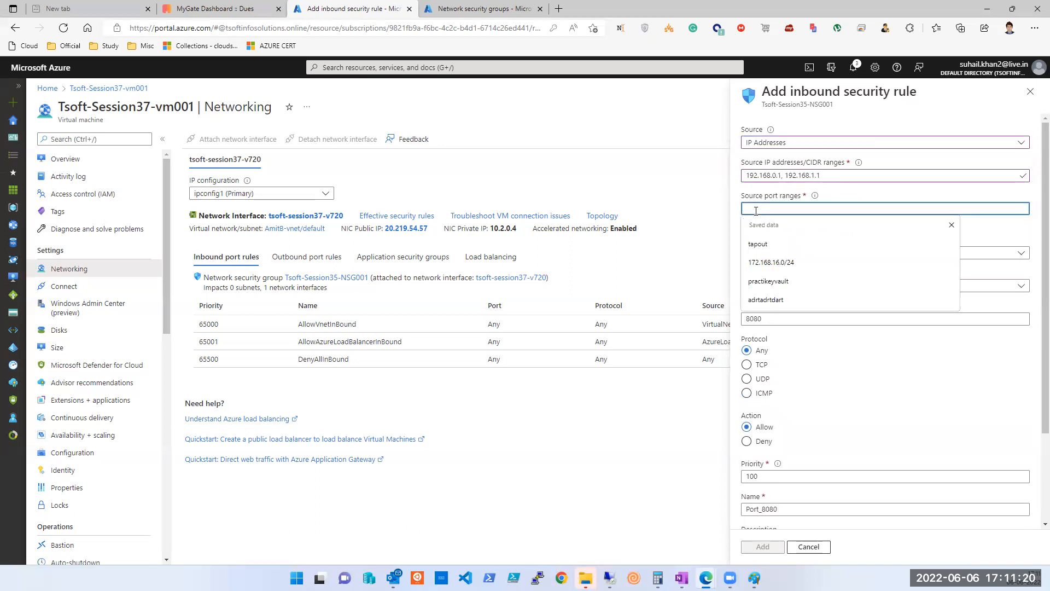
pyautogui.click(929, 143)
pyautogui.click(774, 160)
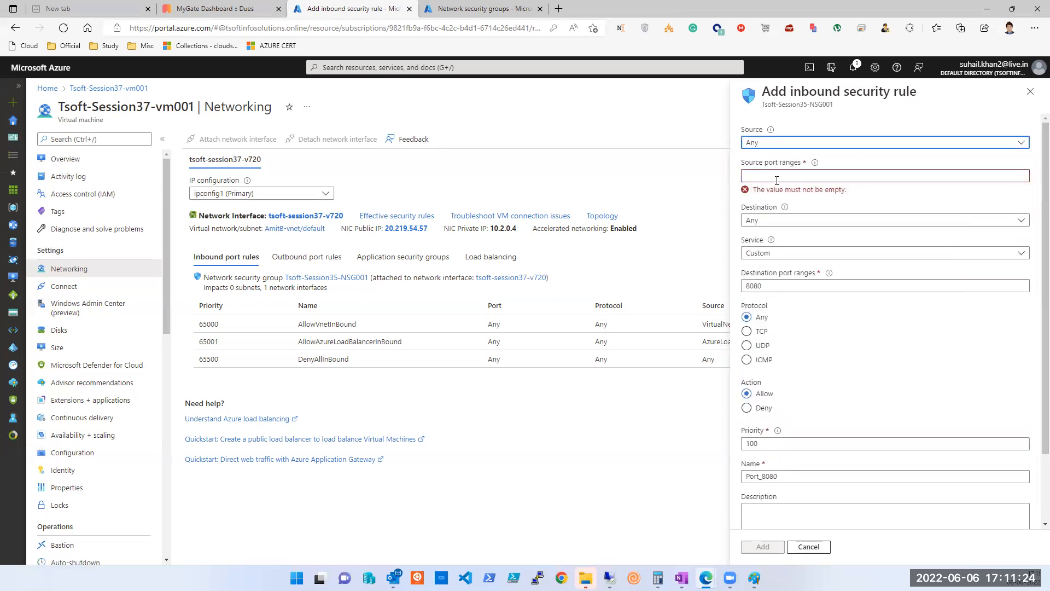
pyautogui.click(766, 143)
pyautogui.click(756, 175)
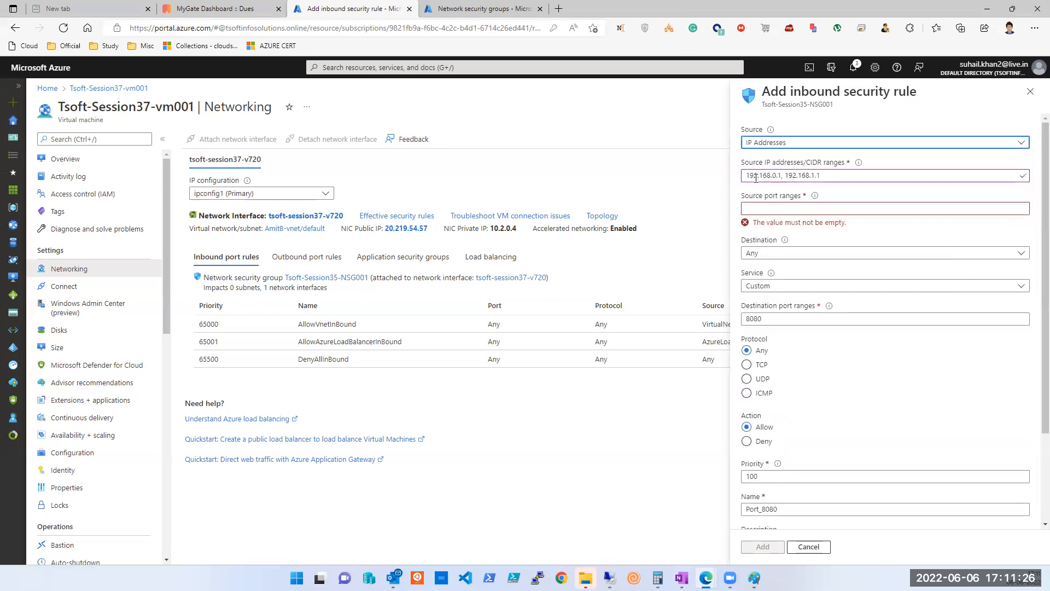
pyautogui.click(782, 145)
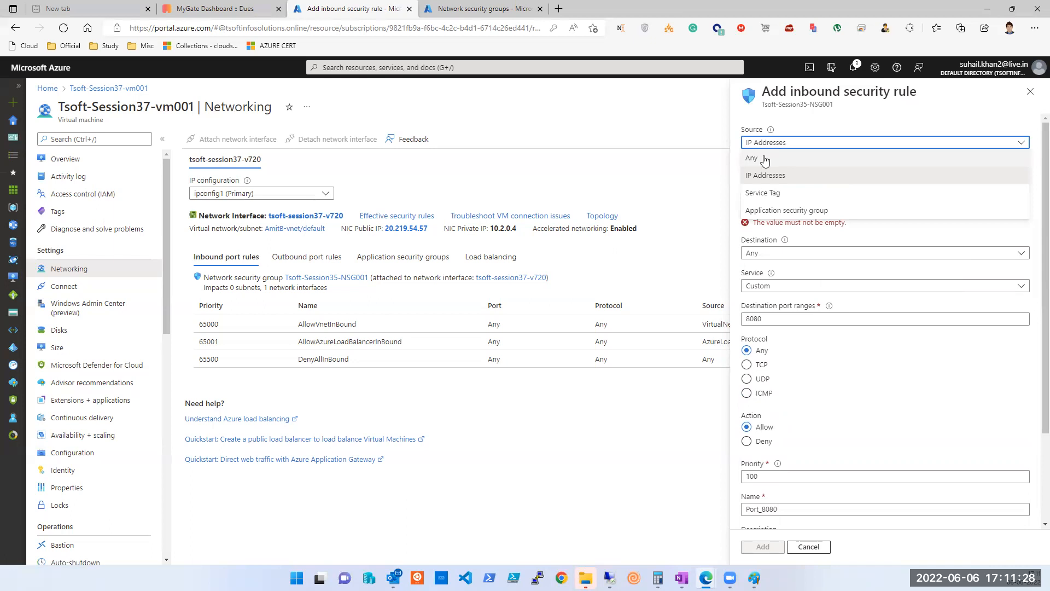
pyautogui.click(765, 159)
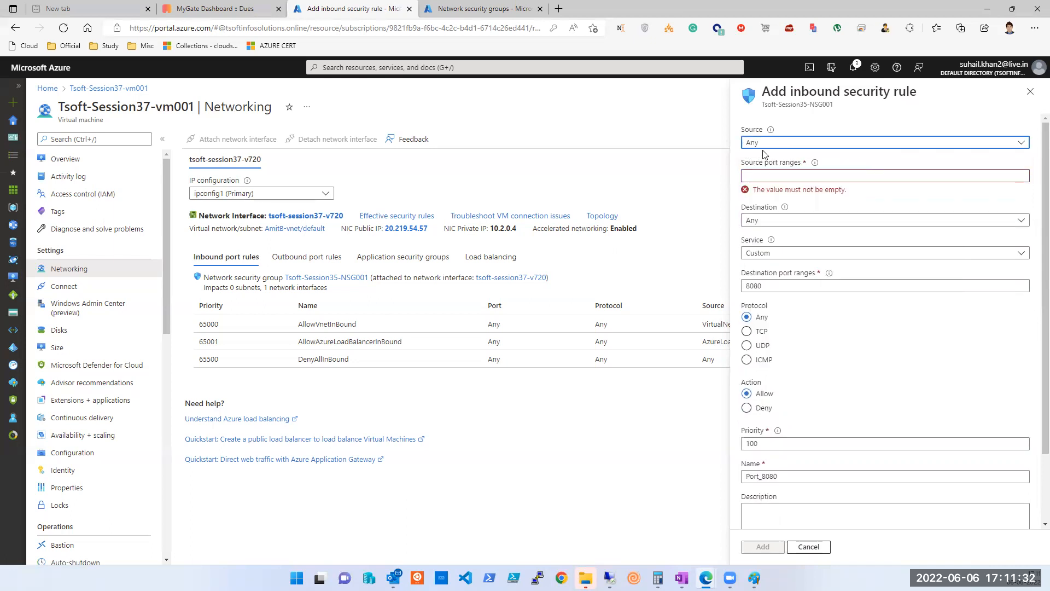
# Step: Set the inbound rule's source port ranges to * to cover every port
pyautogui.click(769, 178)
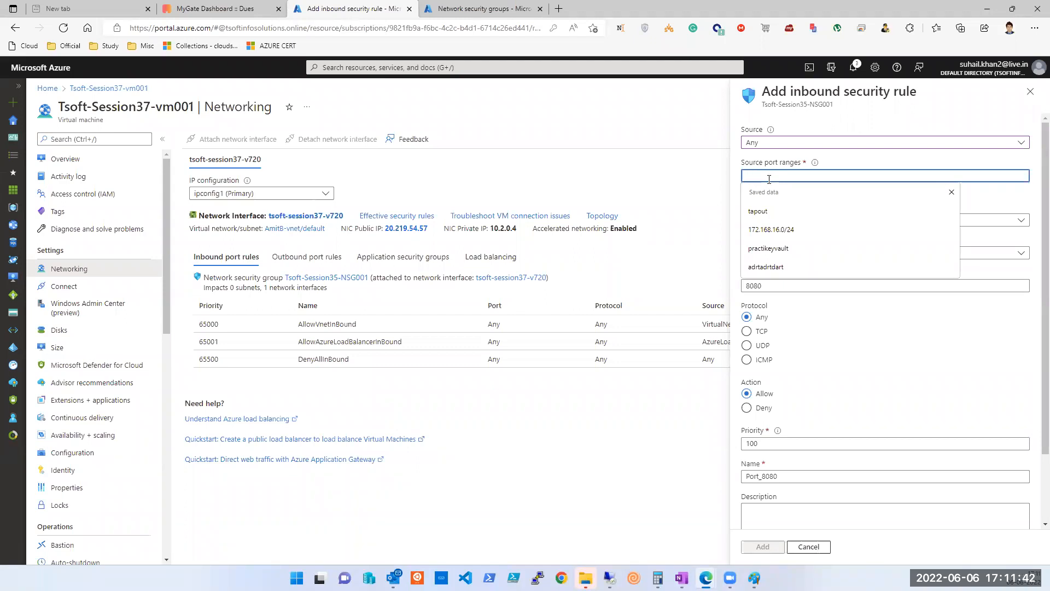
pyautogui.press('Escape')
pyautogui.write('*')
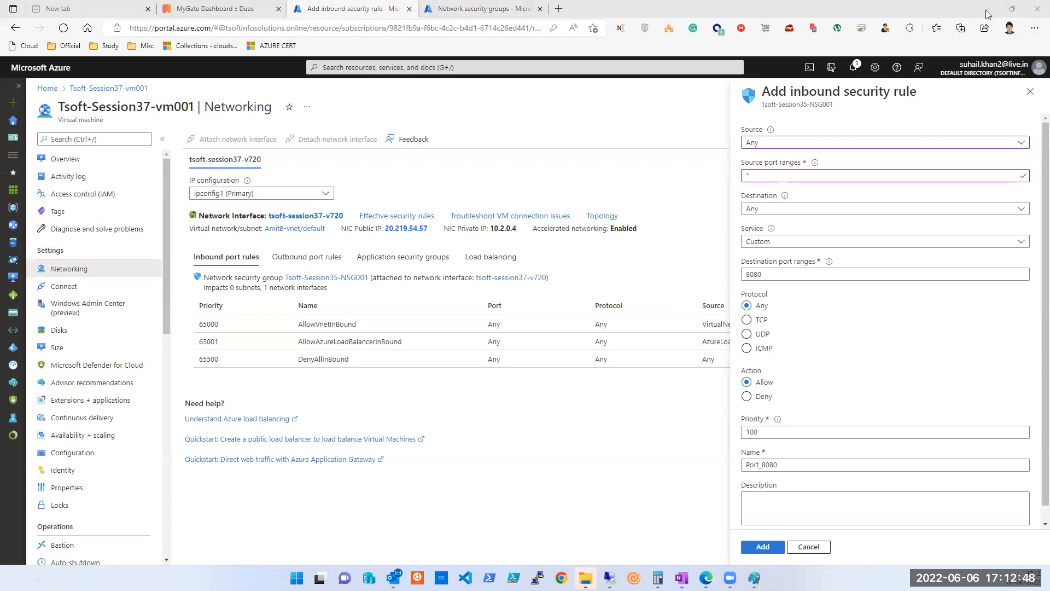
# Step: Replace the source port ranges with the comma-separated list 80,443,3389
pyautogui.doubleClick(817, 180)
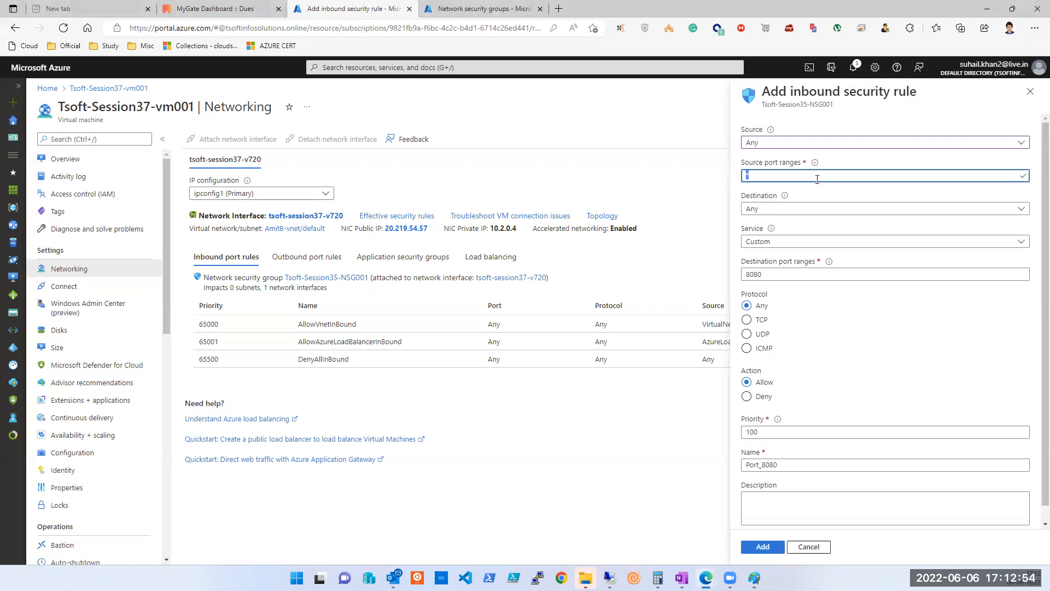
pyautogui.write('80,443,3389')
pyautogui.press('Tab')
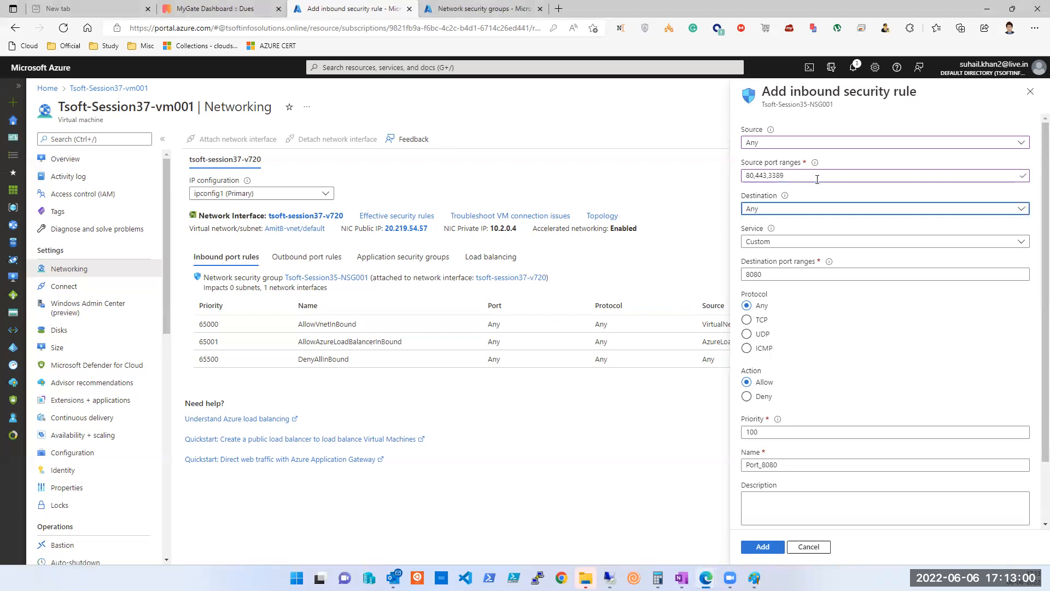
# Step: Set the inbound rule's source port ranges to the single port 3389
pyautogui.hotkey('shift', 'Tab')
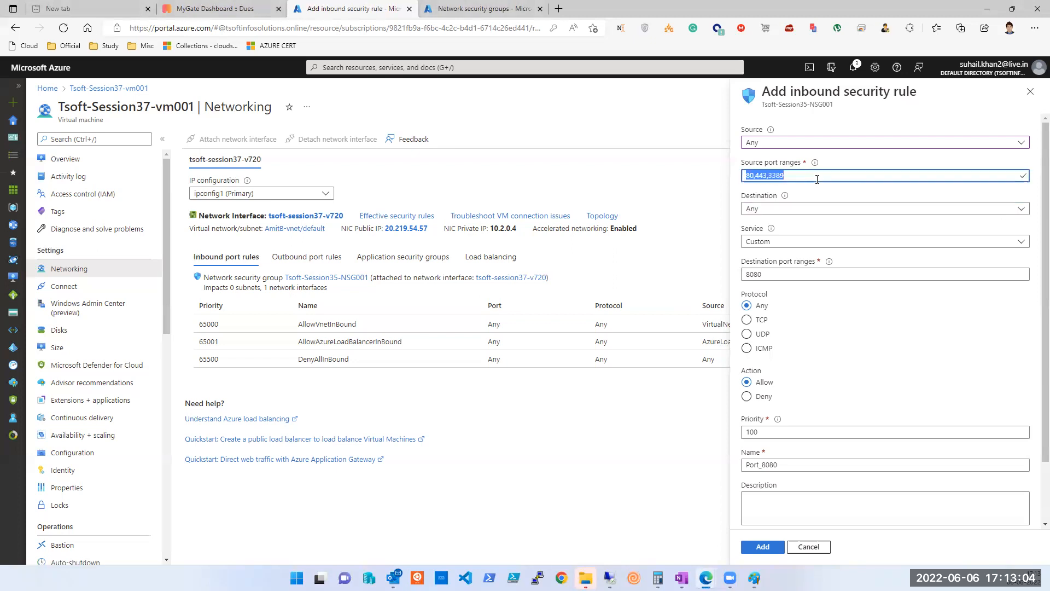
pyautogui.press('BackSpace')
pyautogui.write('3389')
# Step: Review the source type options of the inbound rule and keep Any selected
pyautogui.click(793, 209)
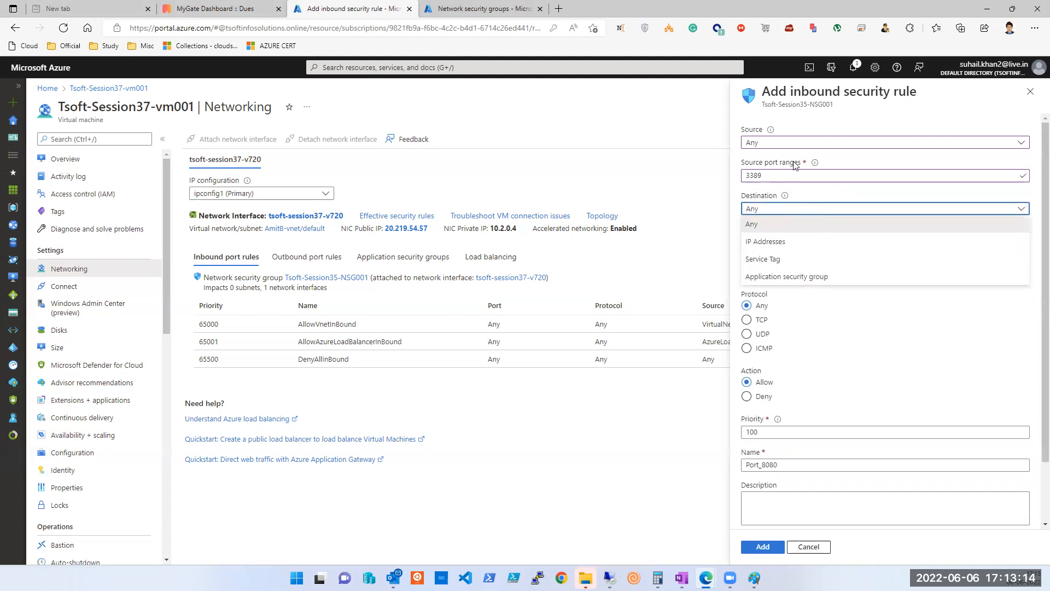
pyautogui.click(794, 143)
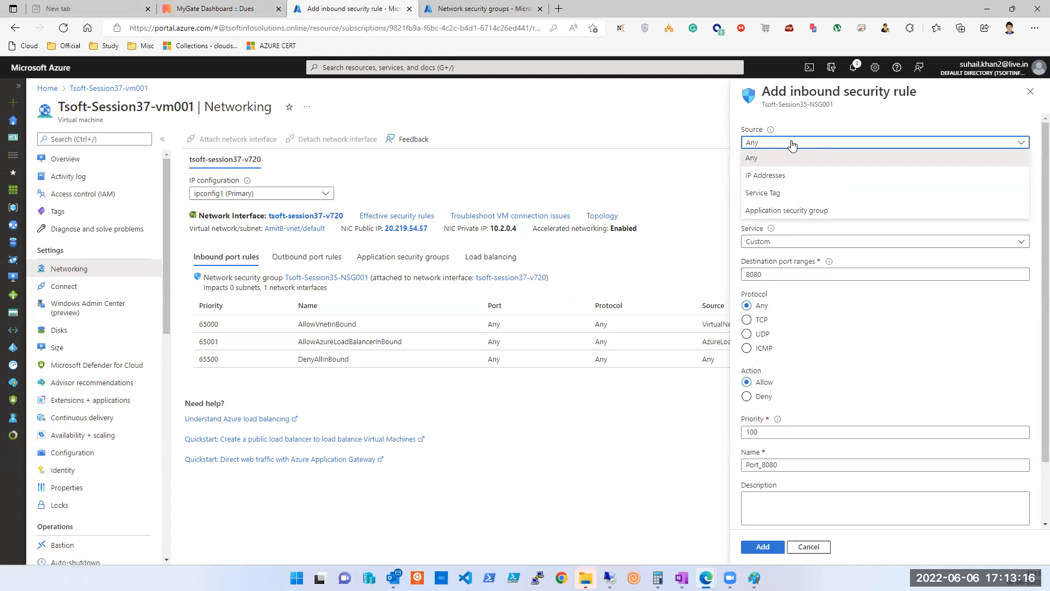
pyautogui.click(792, 143)
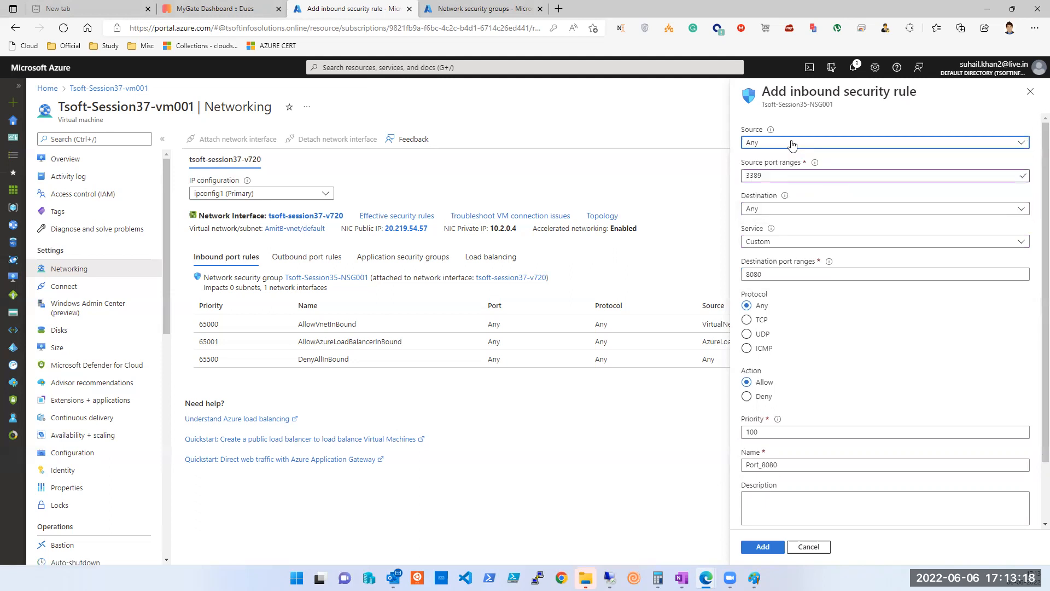
pyautogui.click(793, 144)
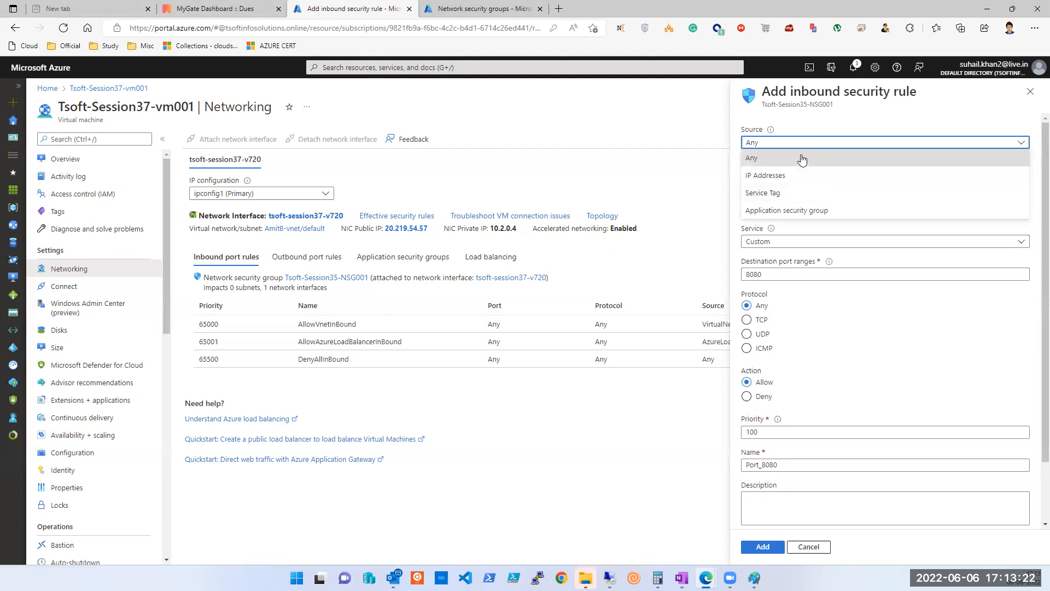
pyautogui.click(803, 158)
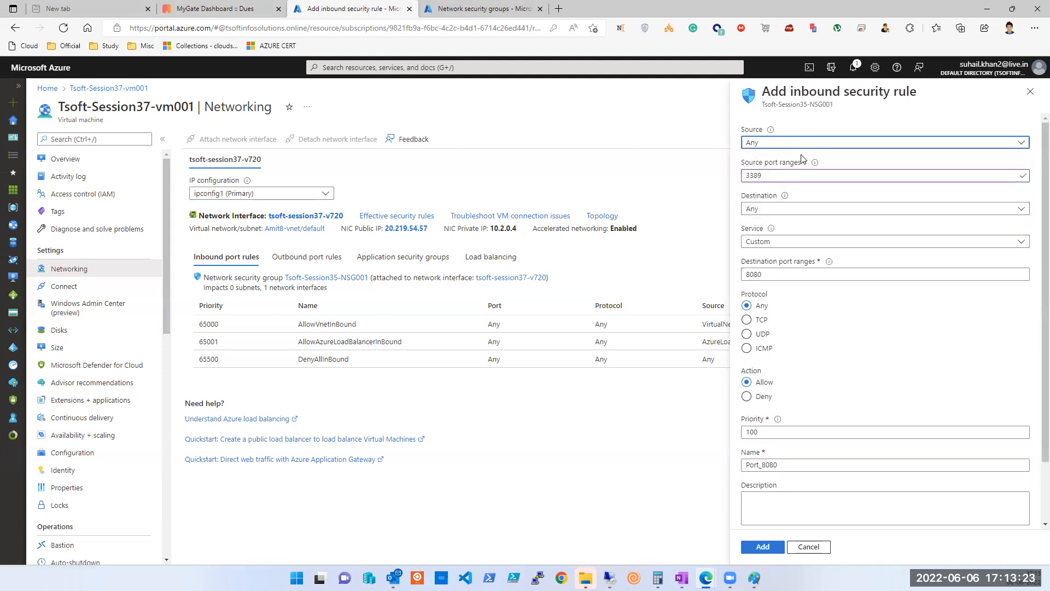
# Step: Try IP Addresses as the inbound rule's destination type, and set it back to Any
pyautogui.click(802, 208)
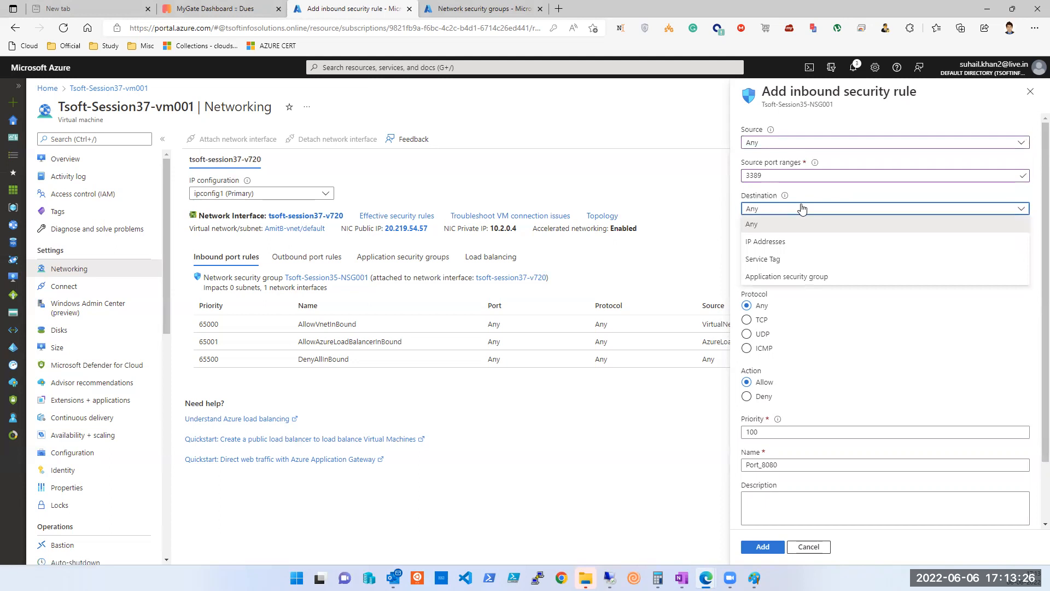
pyautogui.click(777, 242)
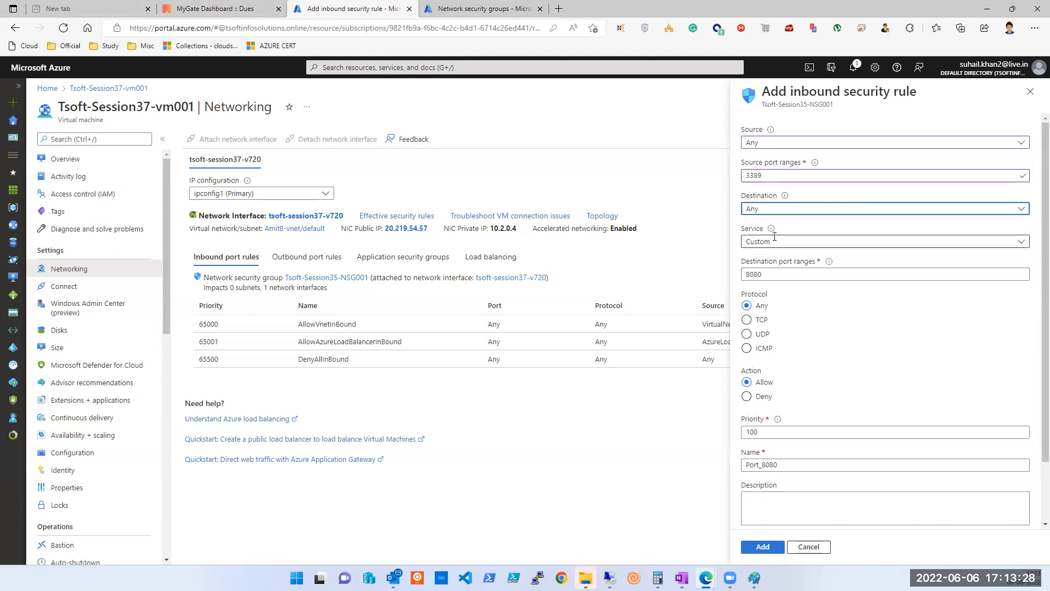
pyautogui.click(809, 211)
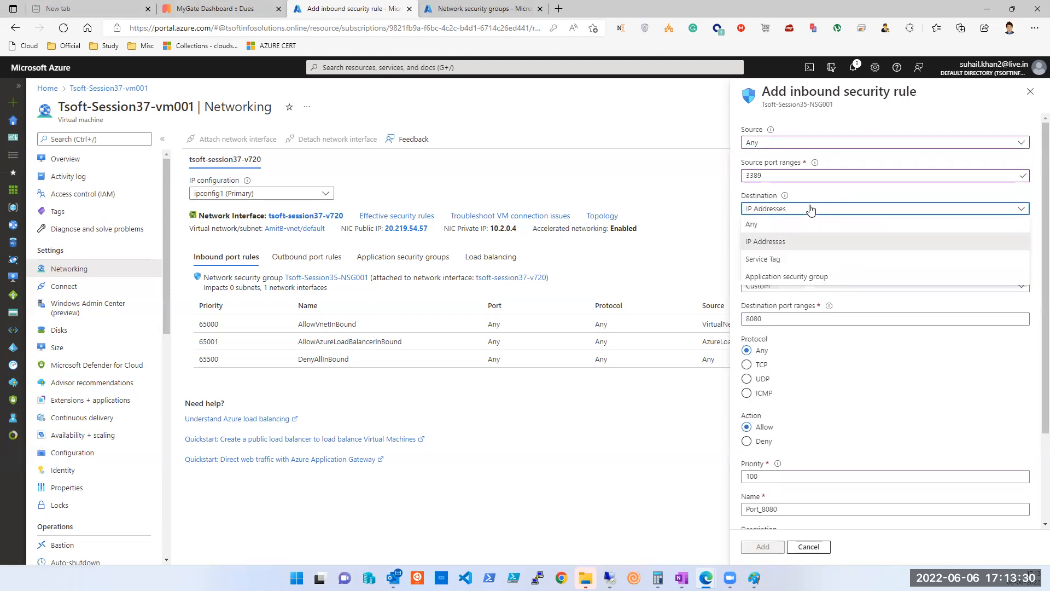
pyautogui.click(763, 226)
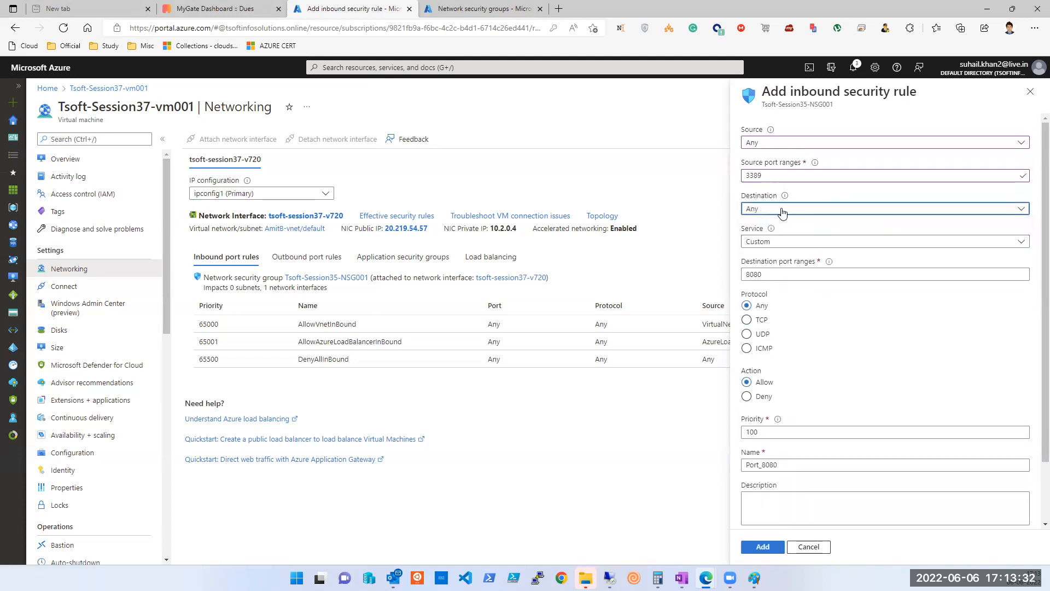
# Step: Show the destination IP addresses/CIDR ranges field by choosing IP Addresses, and return the destination to Any
pyautogui.click(782, 213)
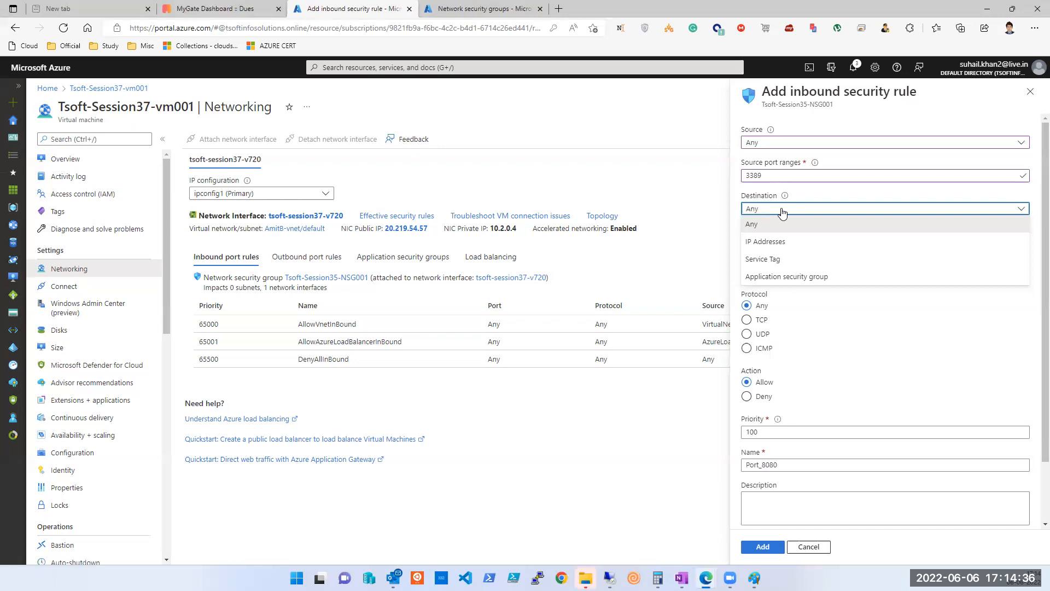
pyautogui.click(779, 242)
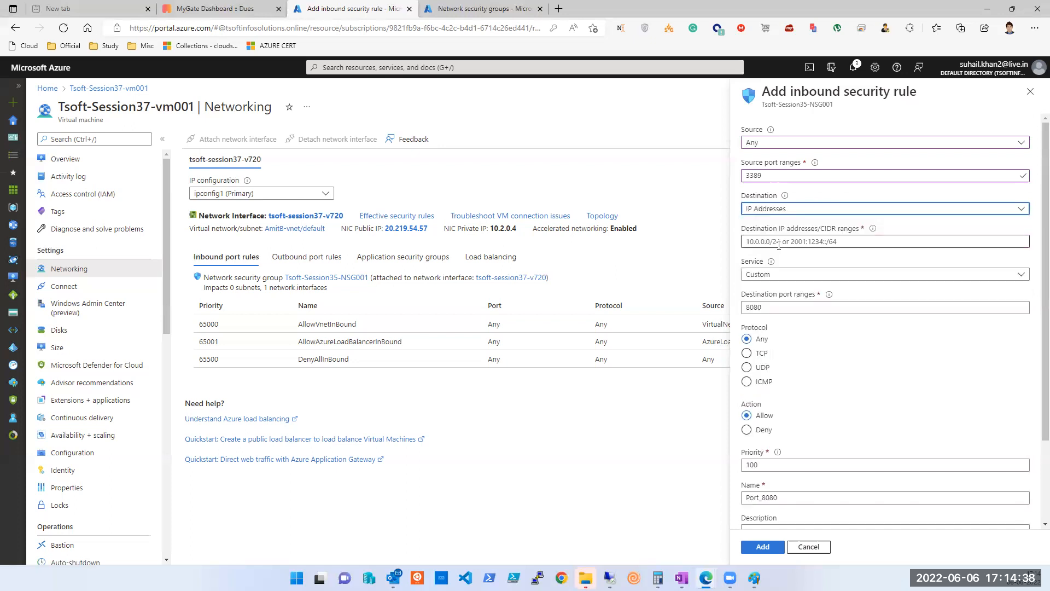
pyautogui.click(778, 244)
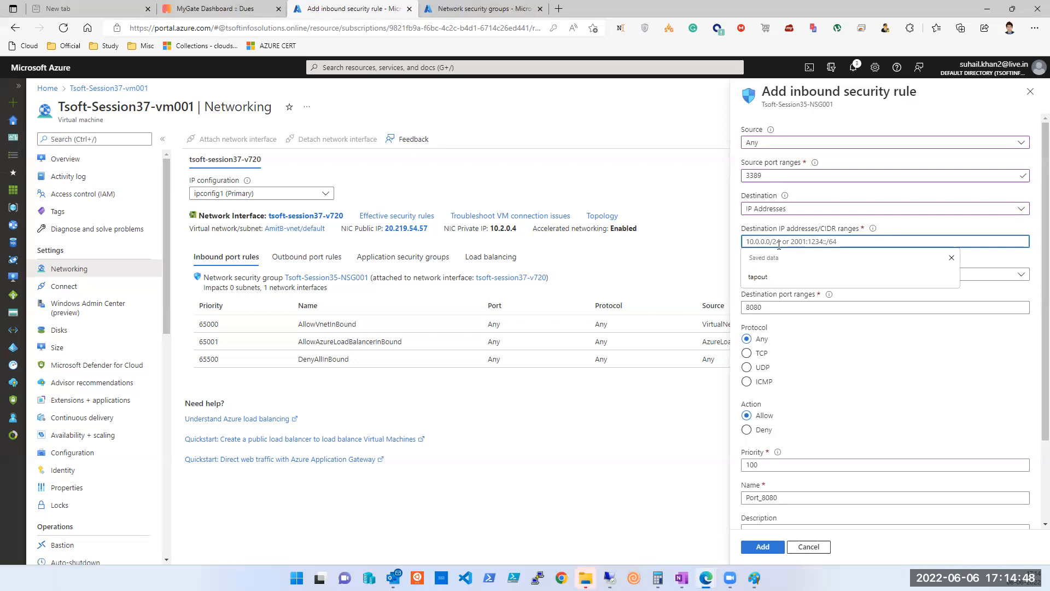
pyautogui.click(779, 210)
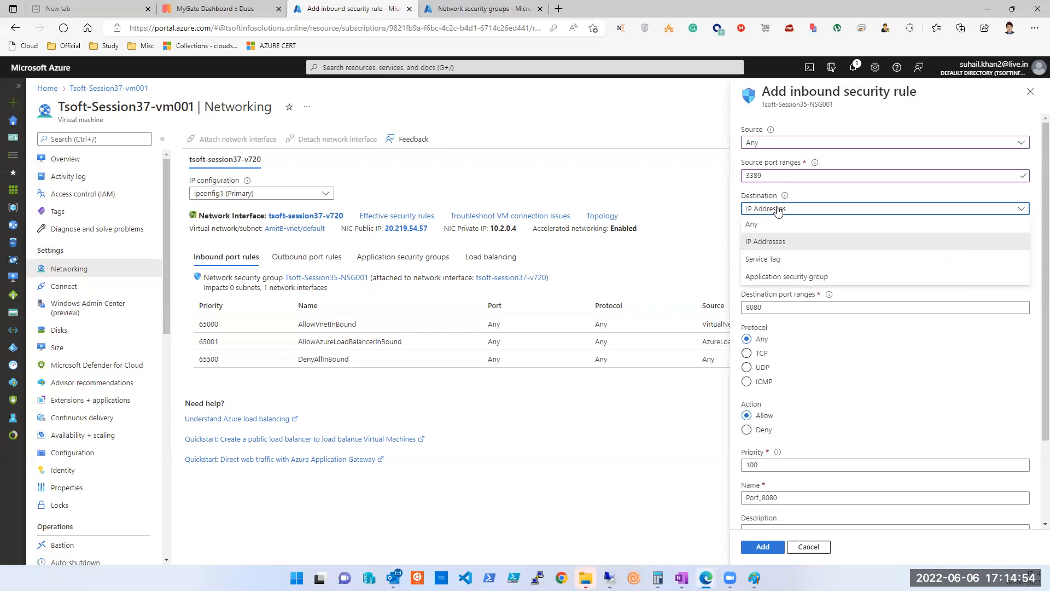
pyautogui.click(777, 238)
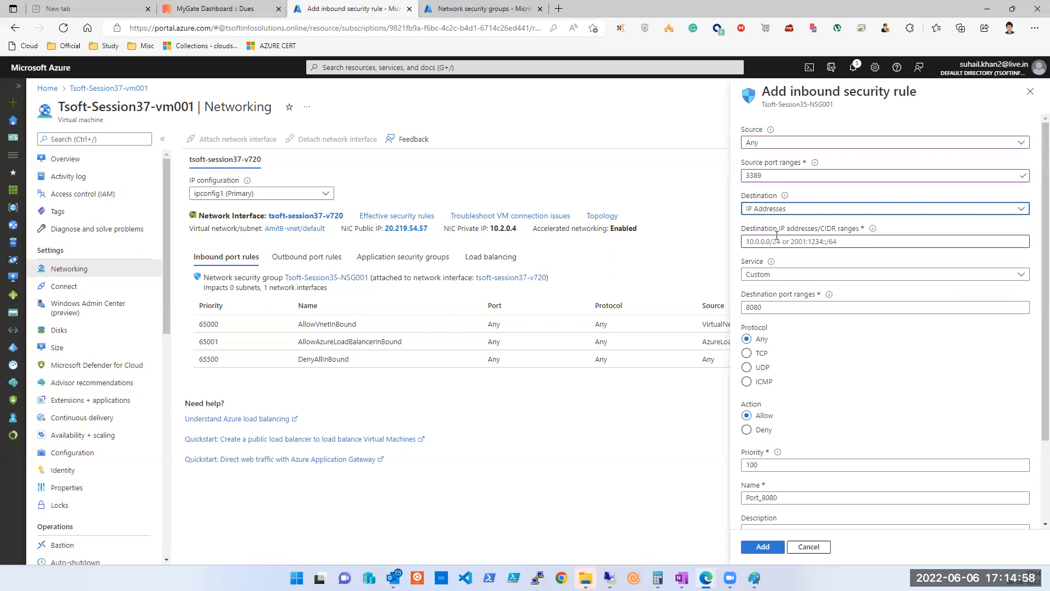
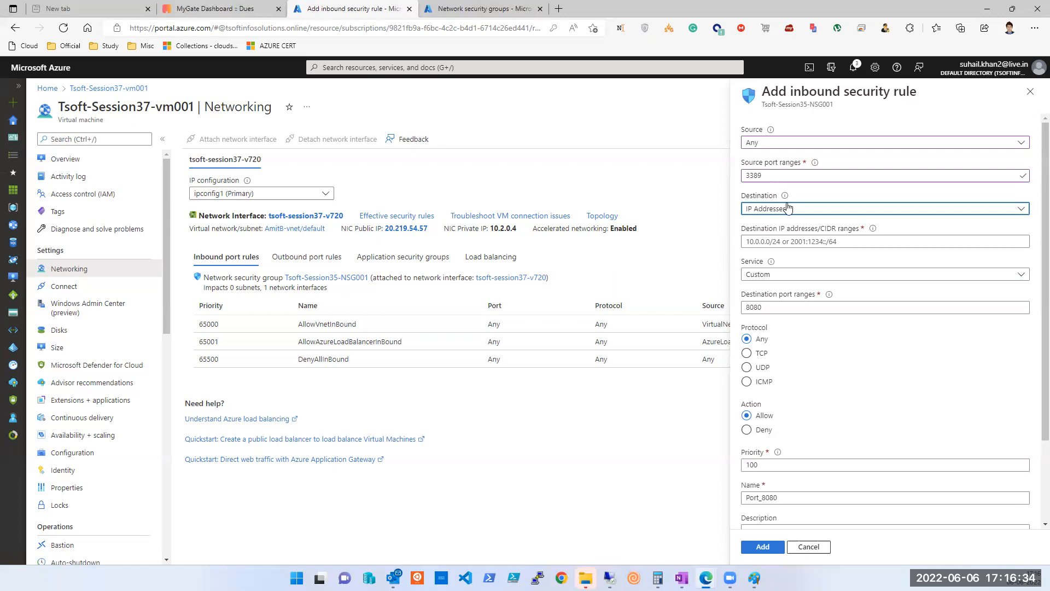
pyautogui.click(788, 208)
pyautogui.click(763, 225)
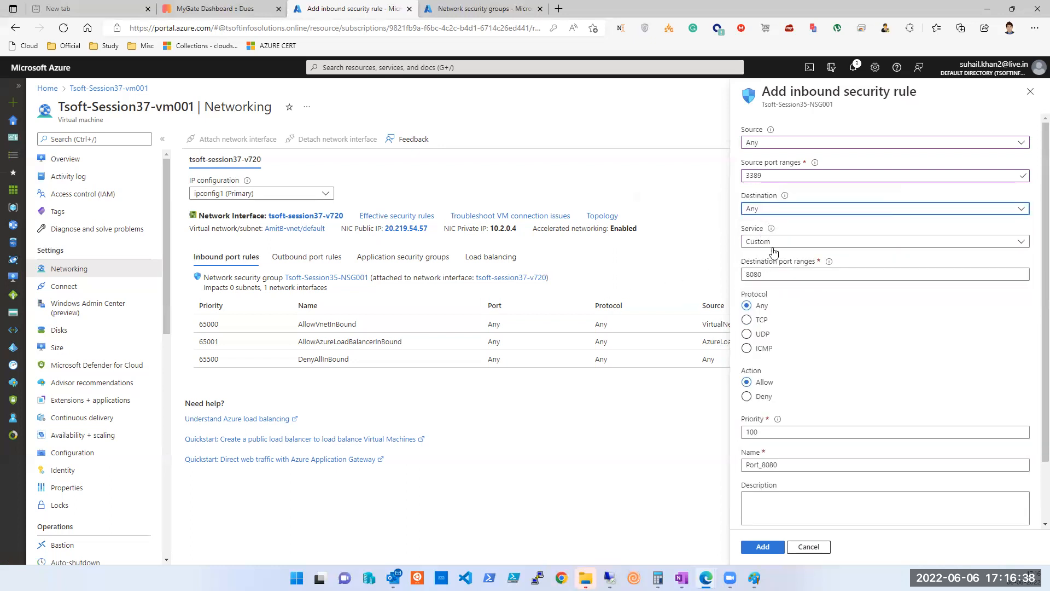
# Step: Review the service options of the inbound rule and set the service to RDP
pyautogui.click(809, 243)
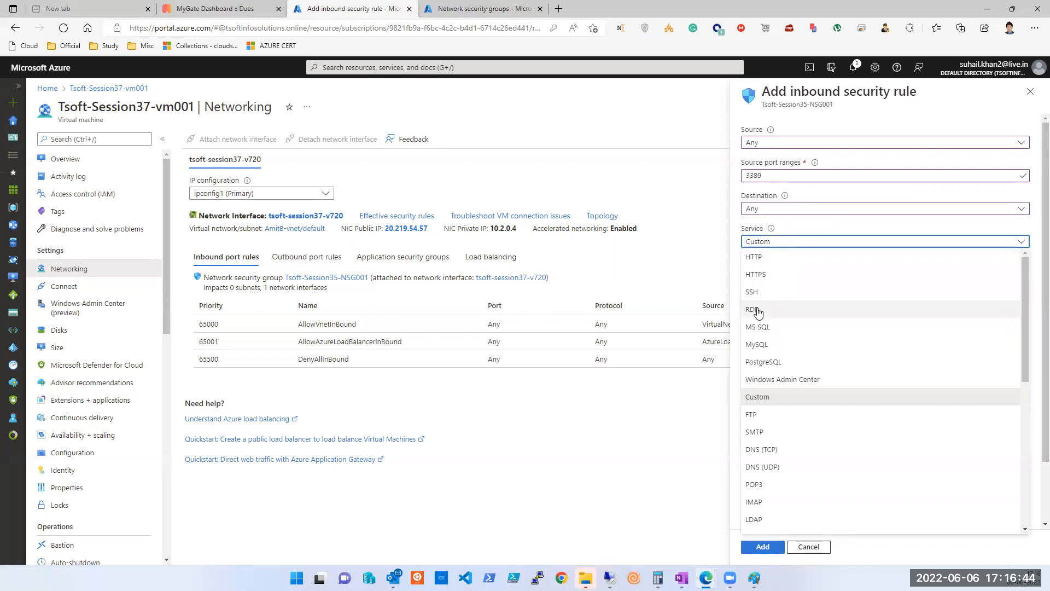
pyautogui.click(758, 401)
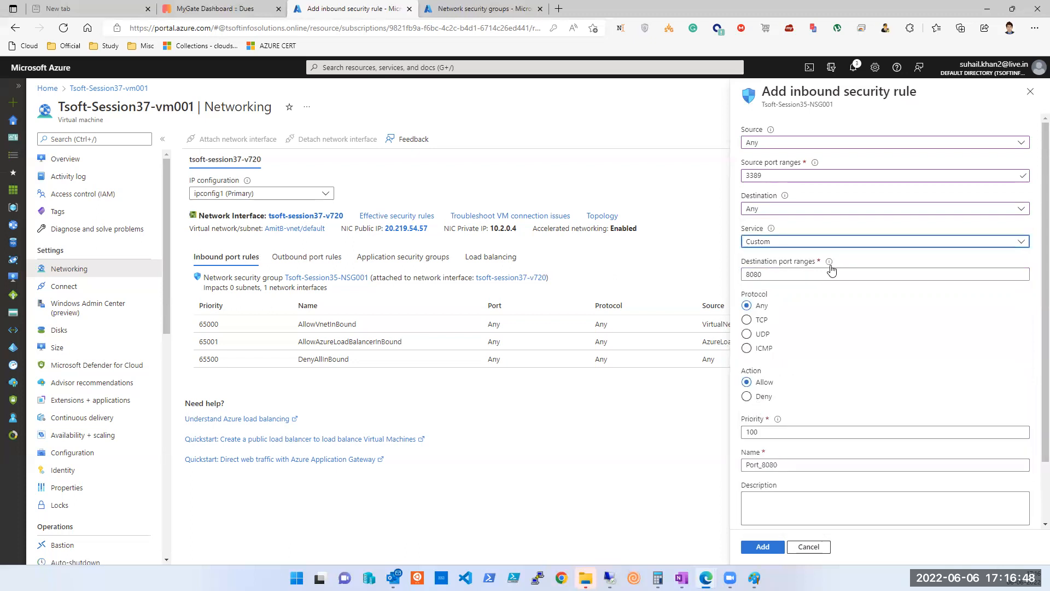
pyautogui.click(784, 245)
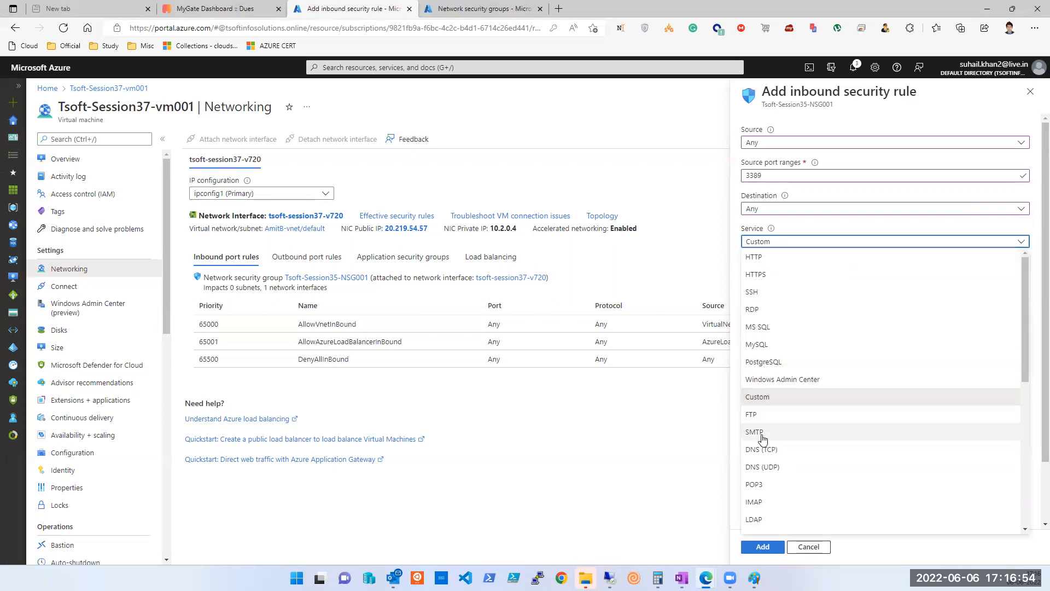
pyautogui.click(760, 311)
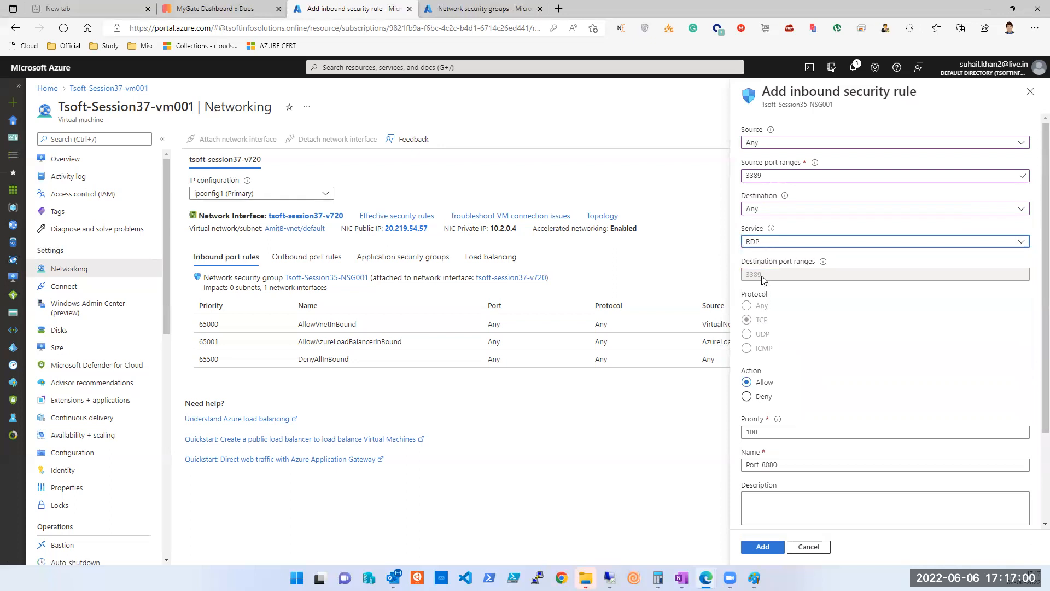
# Step: Try the Custom service with destination port ranges 3389, 80, and look at the source and destination sketch in Paint
pyautogui.click(761, 249)
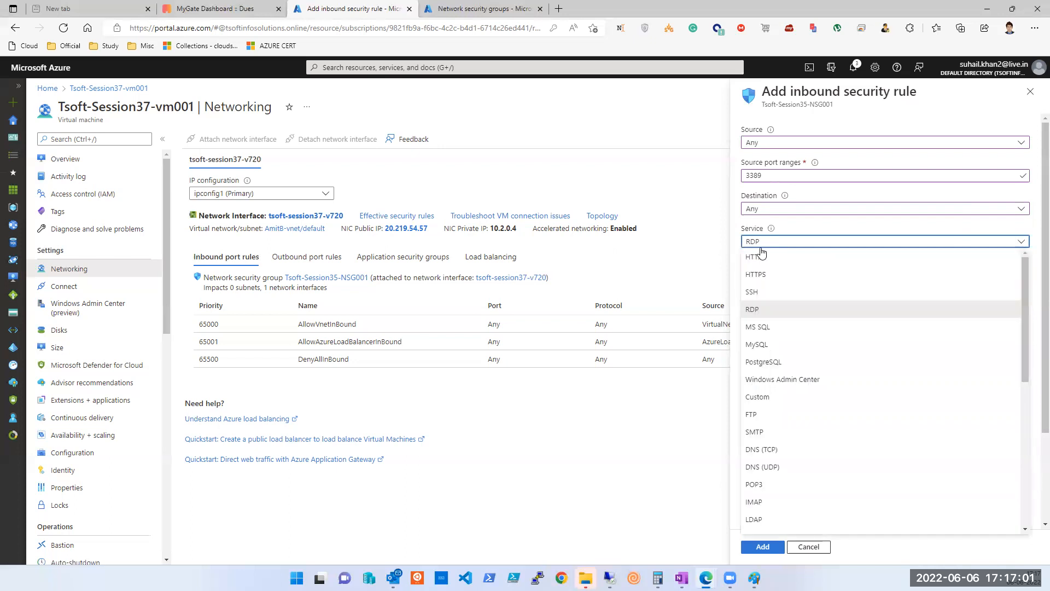
pyautogui.click(761, 397)
pyautogui.click(768, 280)
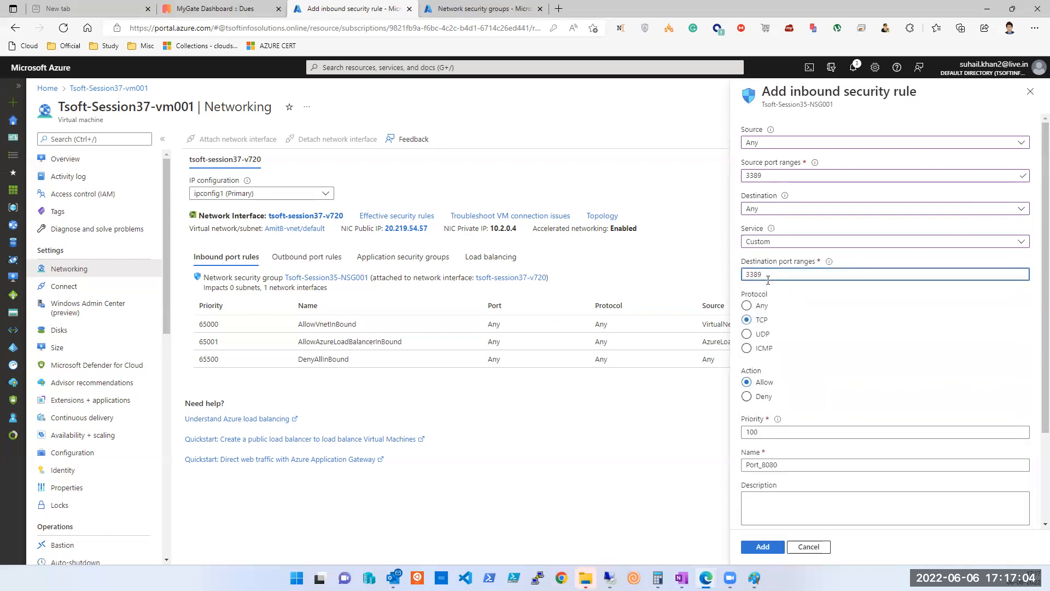
pyautogui.write(', 80,')
pyautogui.click(755, 577)
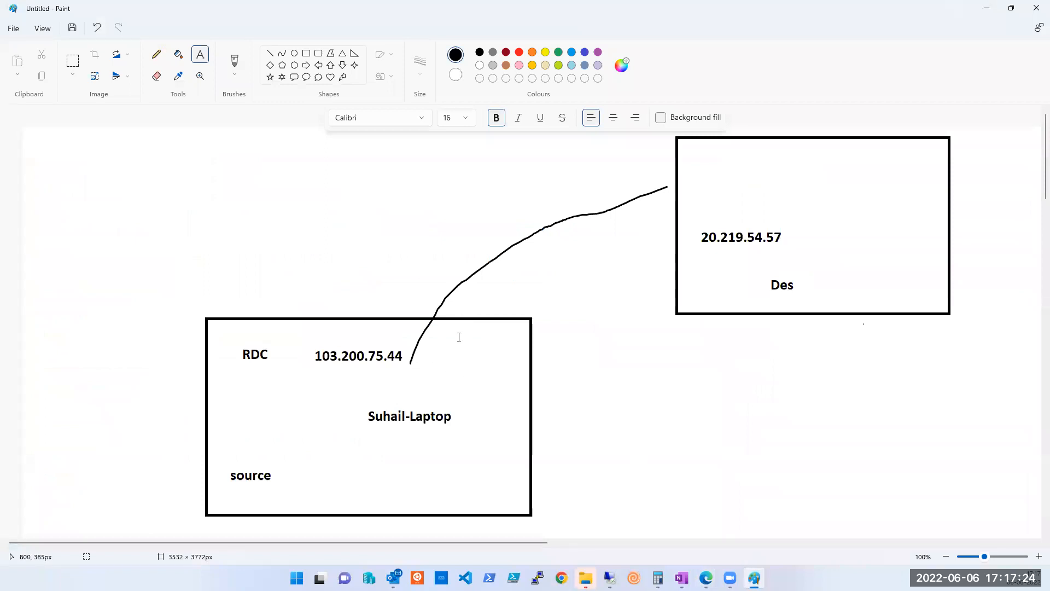
pyautogui.click(986, 10)
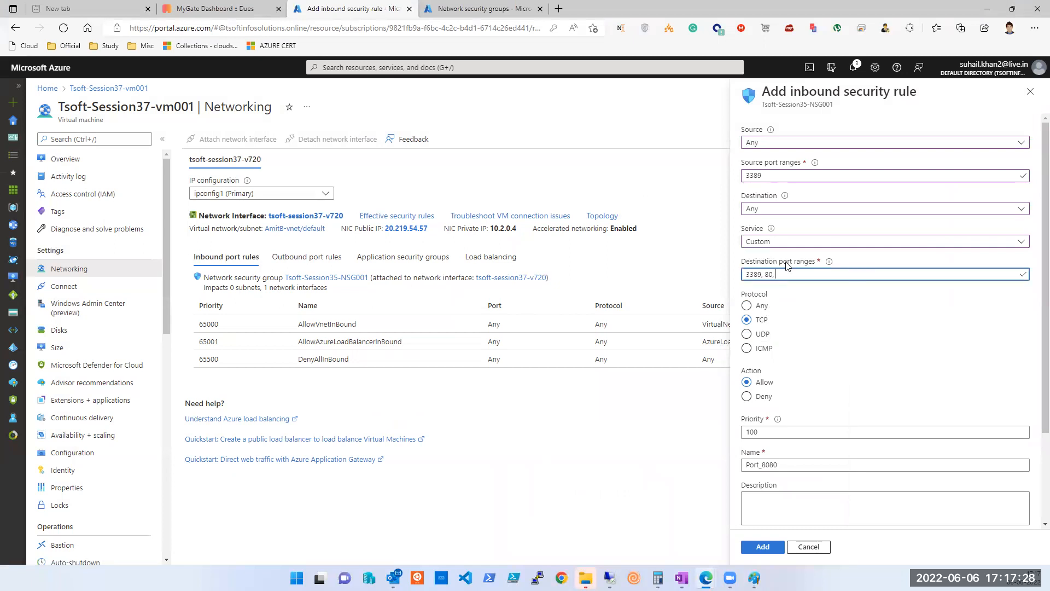
# Step: Remove port 80 from the inbound rule's destination port ranges and set the service back to RDP
pyautogui.press('BackSpace')
pyautogui.press('BackSpace')
pyautogui.press('BackSpace')
pyautogui.press('BackSpace')
pyautogui.click(774, 244)
pyautogui.click(758, 310)
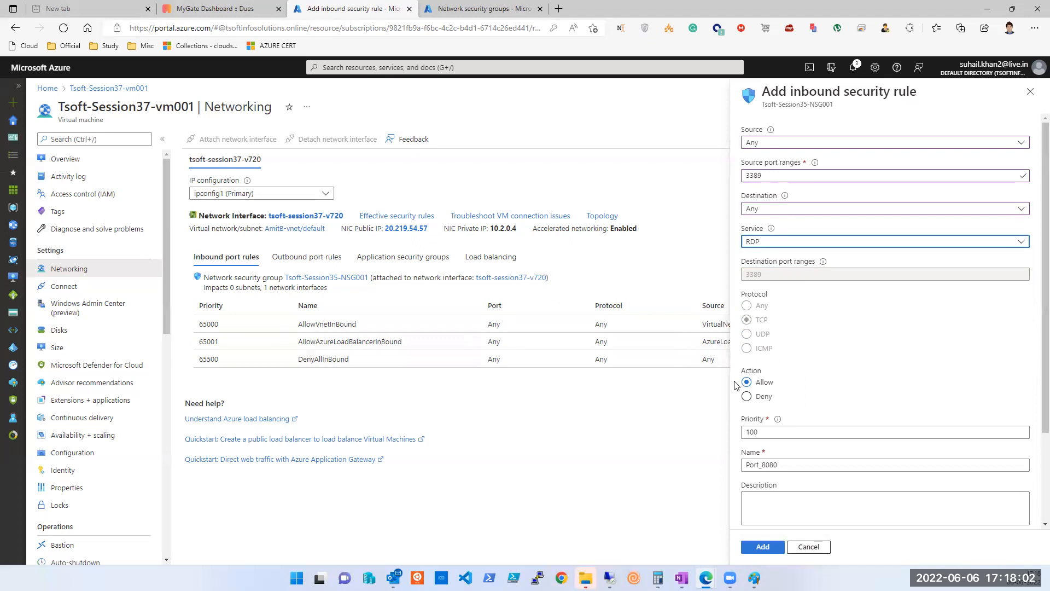
# Step: Set the inbound rule's priority to 4096, name it RDP_Allow, and add the rule
pyautogui.doubleClick(767, 432)
pyautogui.write('4096')
pyautogui.press('Tab')
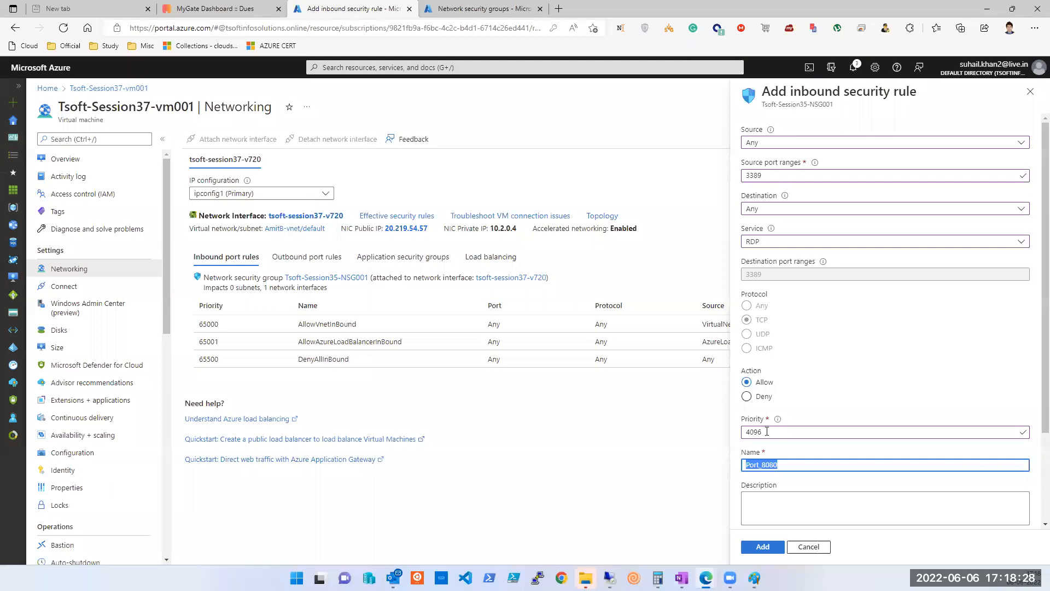
pyautogui.write('RDP_Allow')
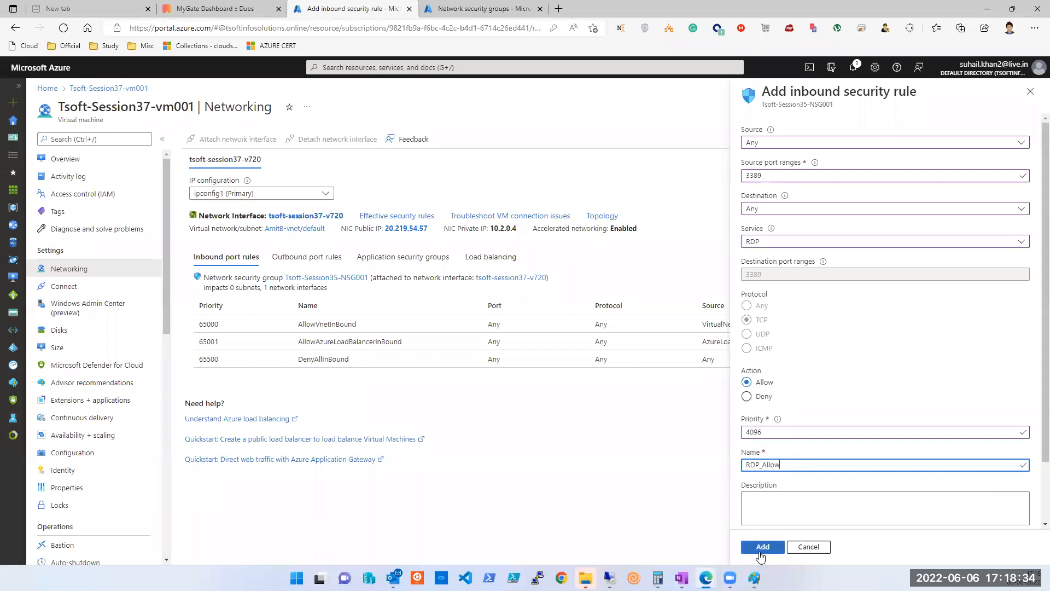
pyautogui.click(773, 556)
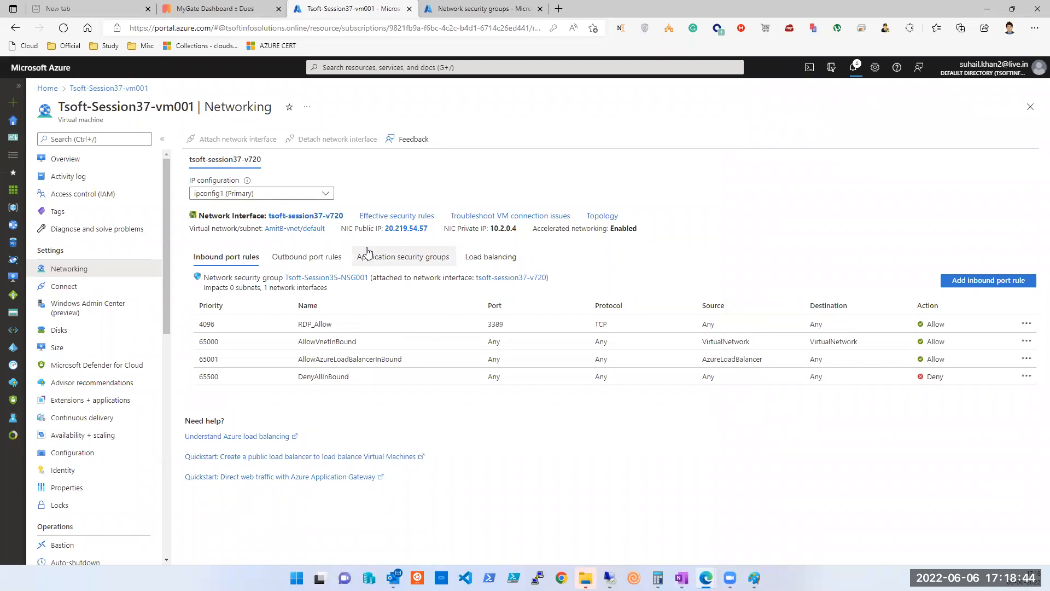
# Step: Select the virtual machine's NIC public IP address and switch to Remote Desktop Connection to try connecting
pyautogui.moveTo(428, 229); pyautogui.dragTo(388, 230)
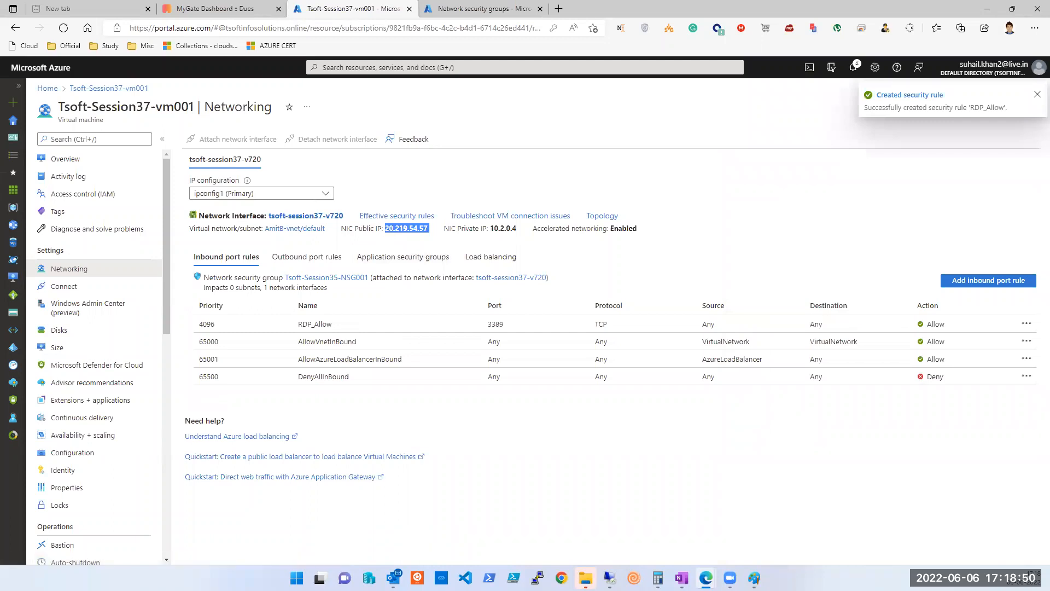
pyautogui.click(610, 578)
pyautogui.moveTo(528, 113); pyautogui.dragTo(1, 158)
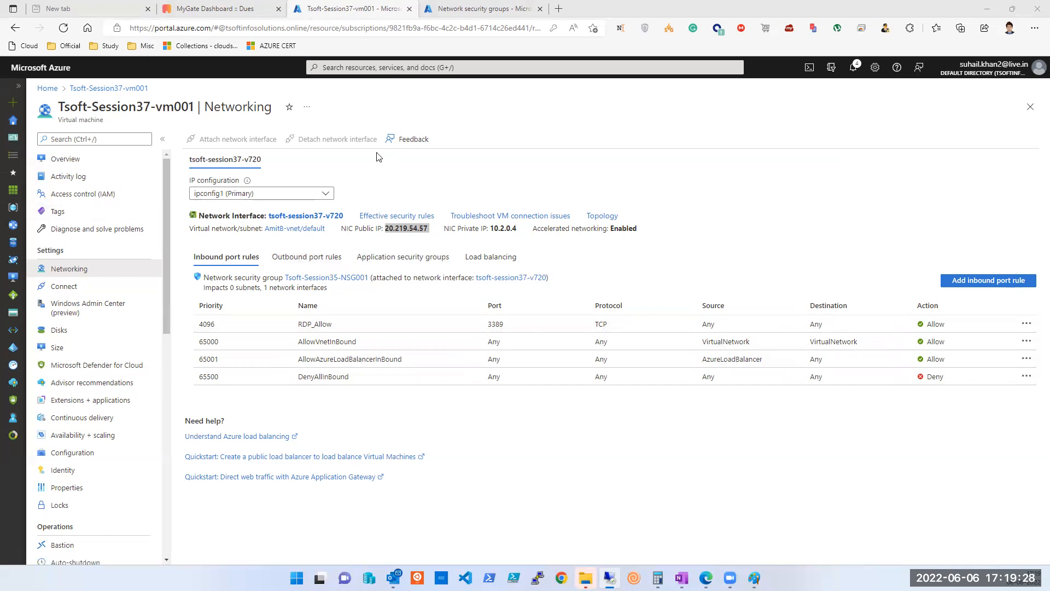
# Step: Open the virtual machine's overview and check the portal notifications for the security rule creation
pyautogui.click(55, 162)
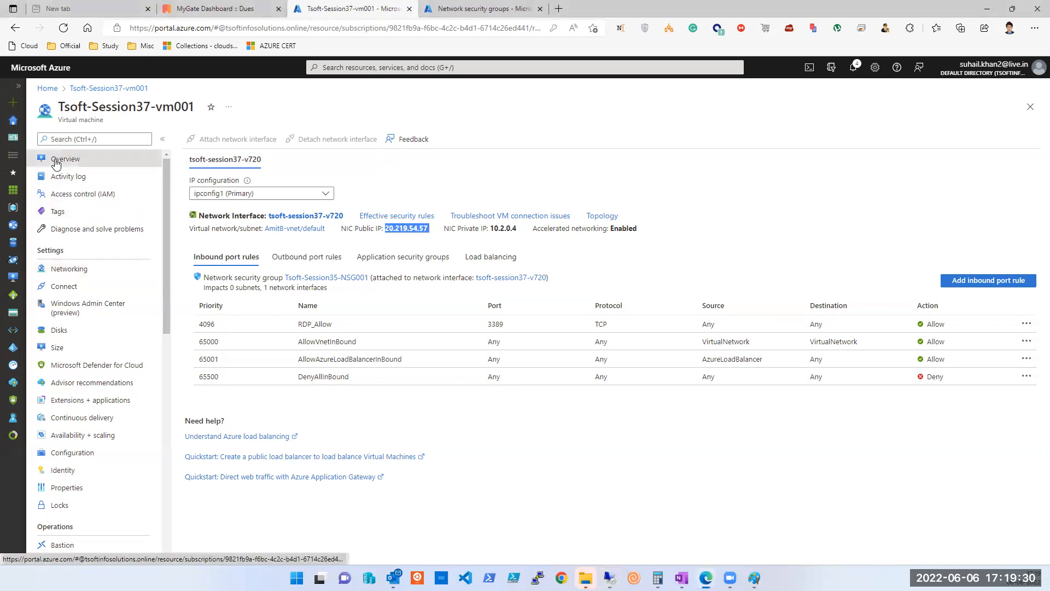
pyautogui.click(854, 70)
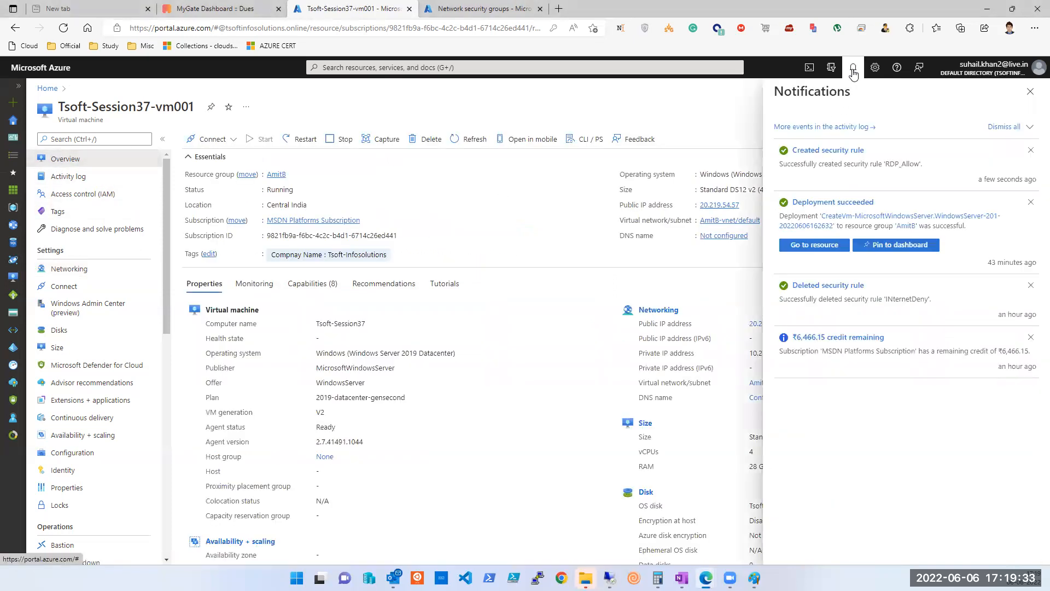
pyautogui.click(1029, 93)
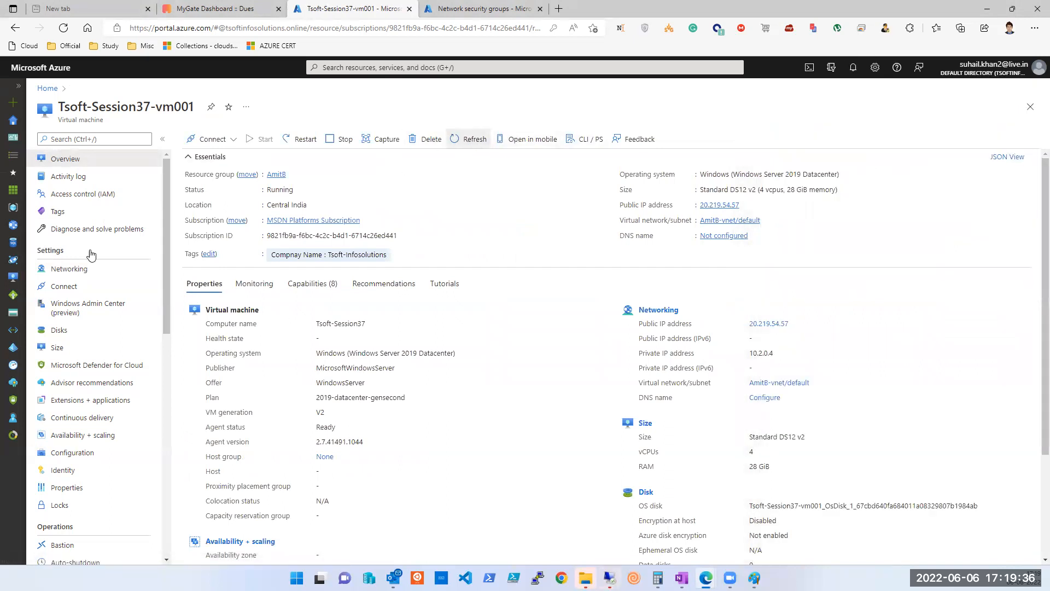
# Step: Restart the virtual machine Tsoft-Session37-vm001 from its overview
pyautogui.scroll(-1, 104, 306)
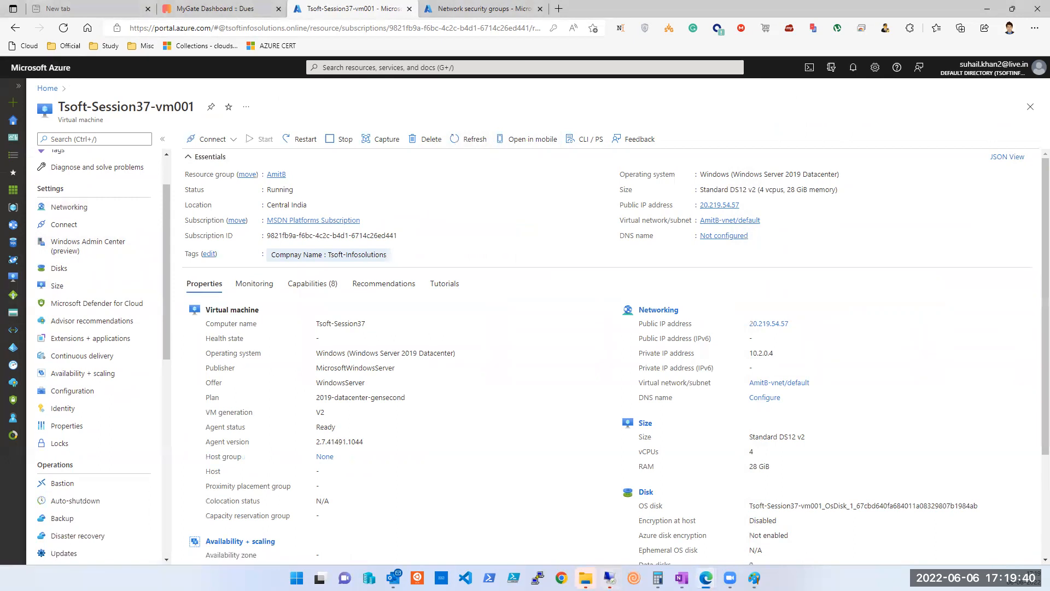
pyautogui.hotkey('alt', 'Tab')
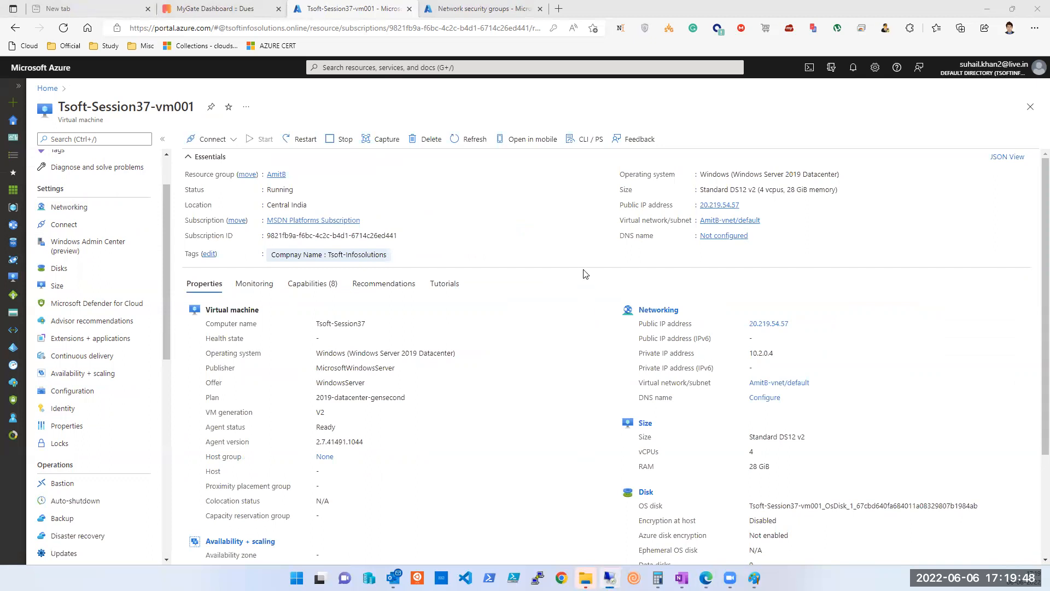
pyautogui.click(297, 151)
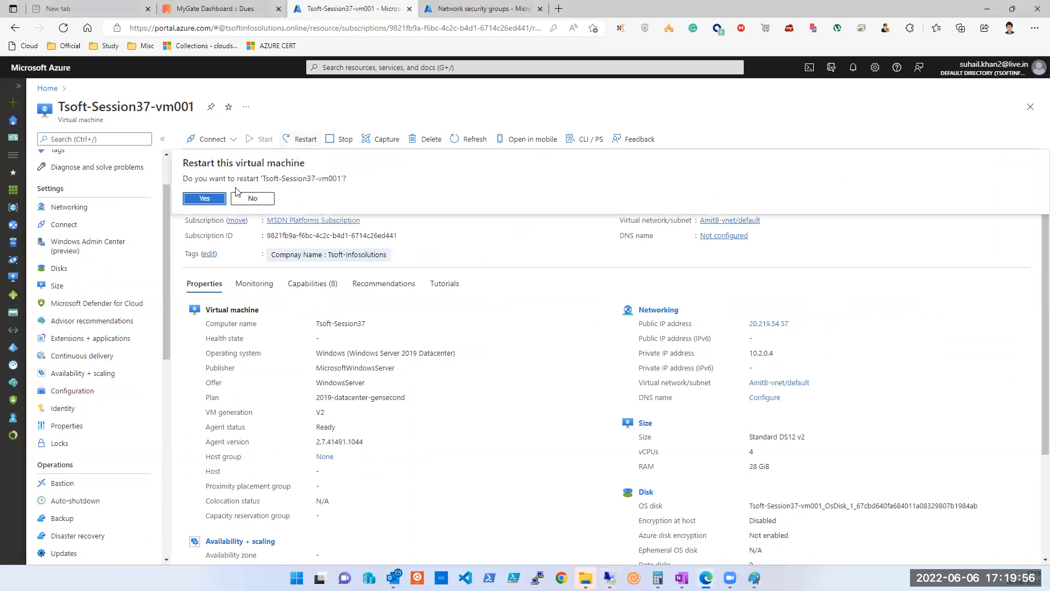
pyautogui.click(206, 199)
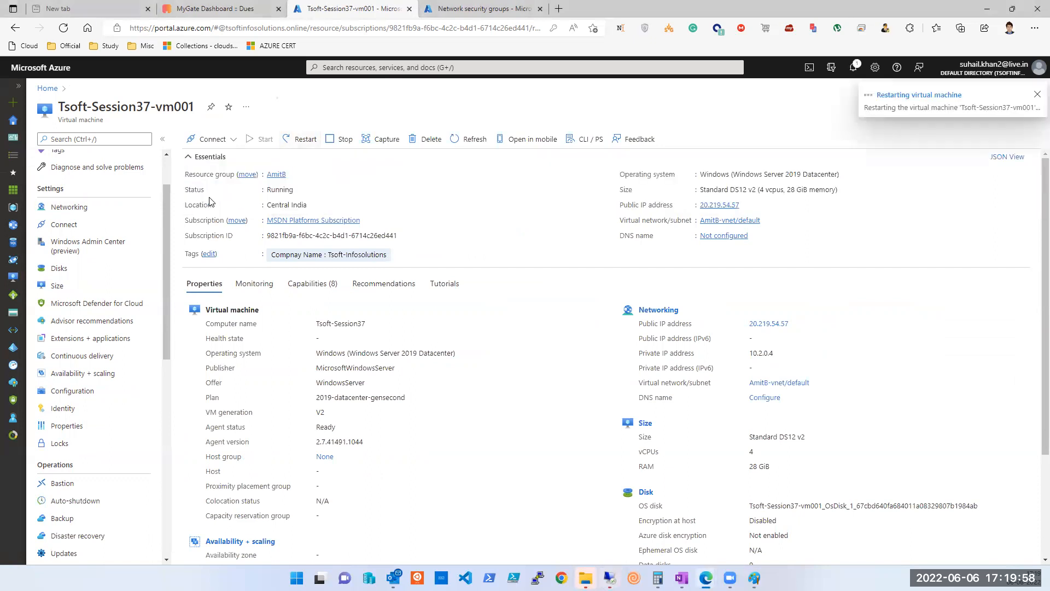
# Step: Copy the virtual machine's public IP address from its overview and return to Remote Desktop Connection for another connection attempt
pyautogui.click(746, 205)
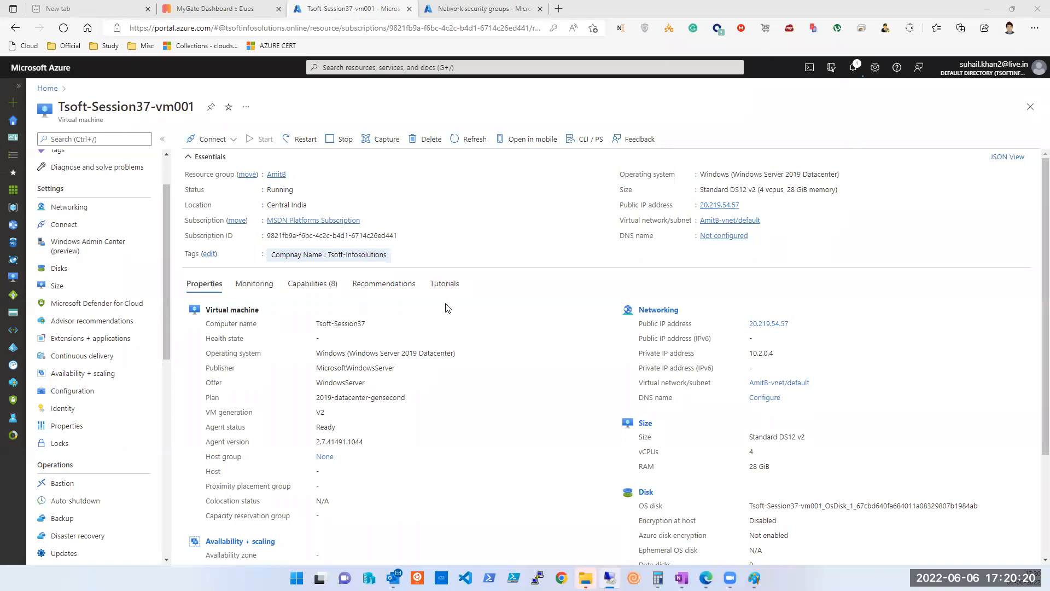
pyautogui.hotkey('alt', 'Tab')
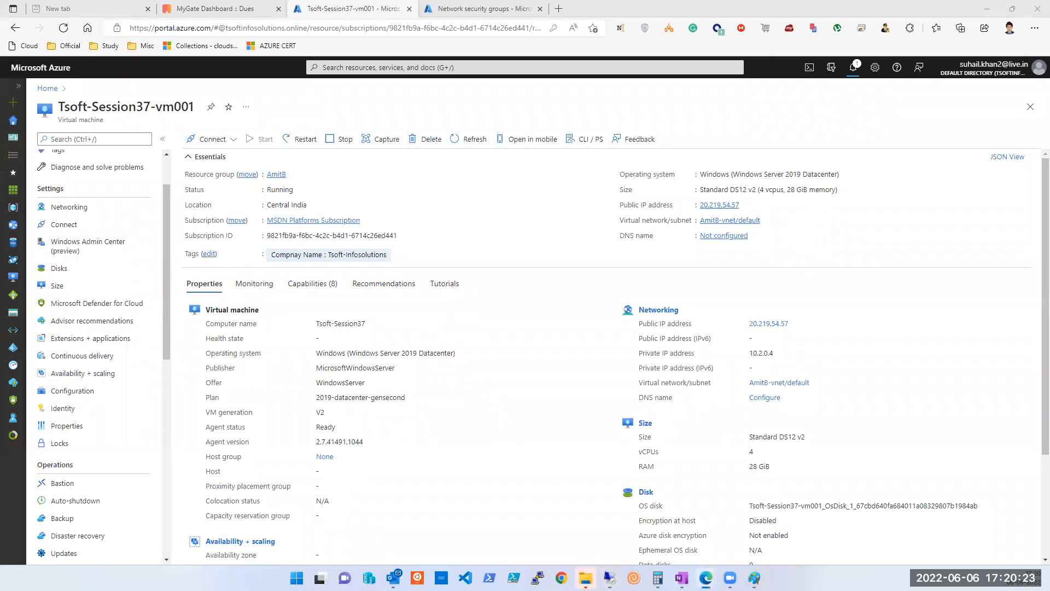
pyautogui.click(746, 205)
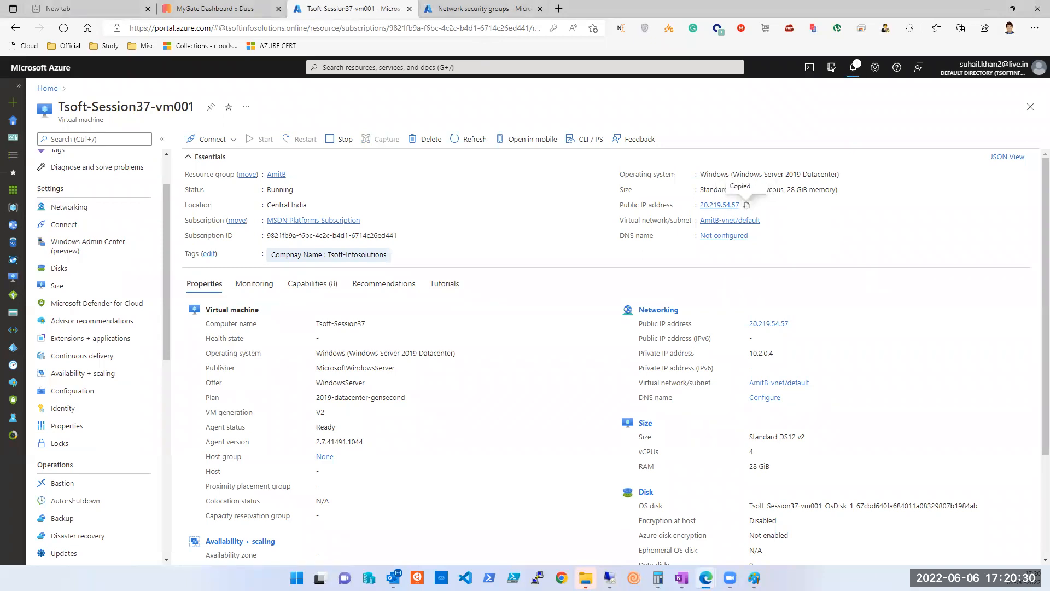
pyautogui.click(610, 578)
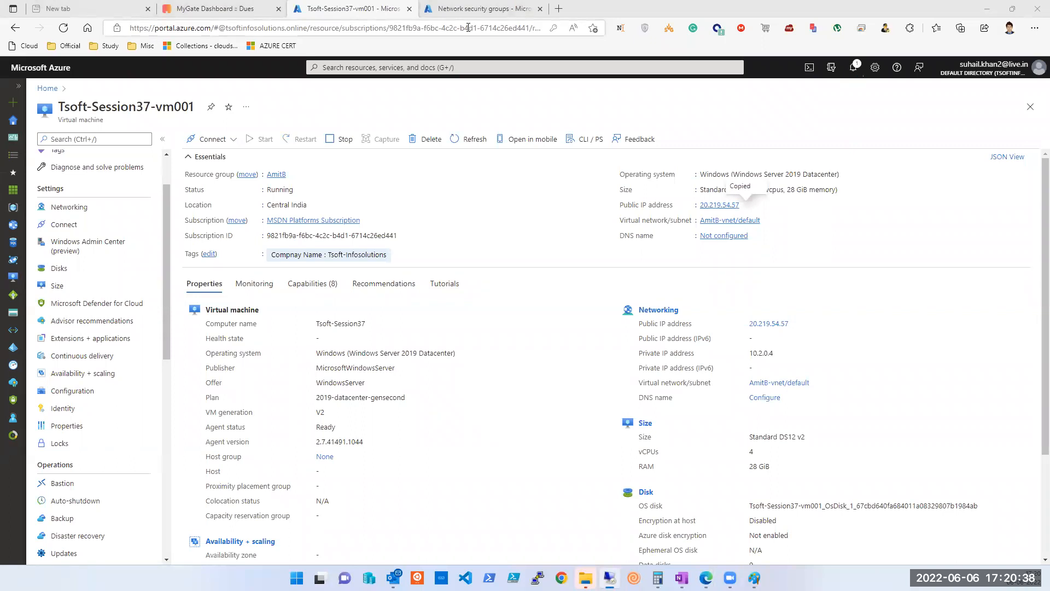
pyautogui.click(458, 140)
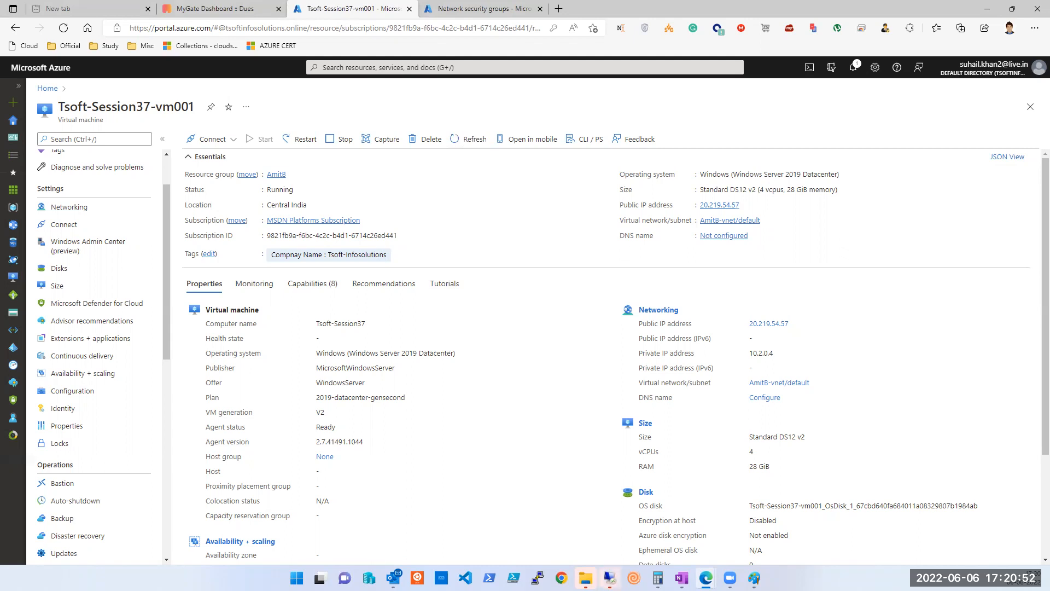
pyautogui.click(610, 578)
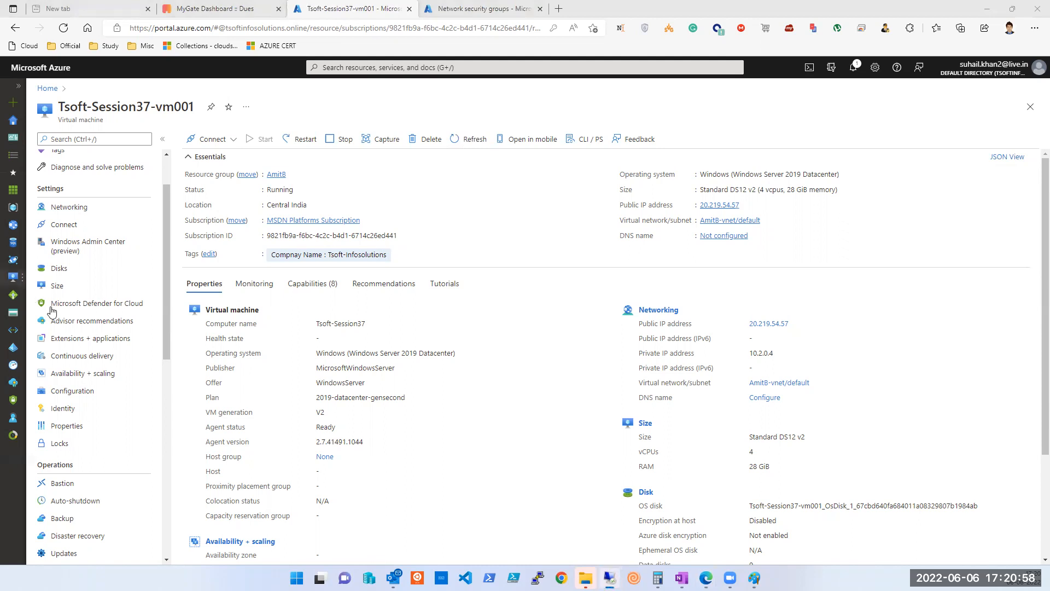
# Step: Review the inbound port rules on the virtual machine's Networking page
pyautogui.scroll(-2, 113, 257)
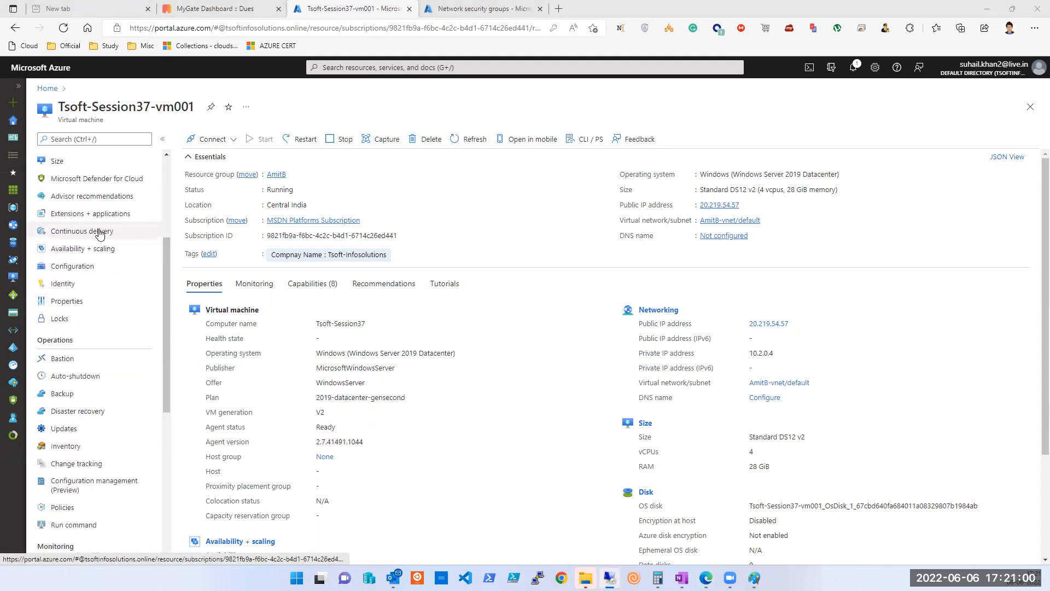
pyautogui.scroll(-3, 107, 271)
pyautogui.scroll(6, 96, 279)
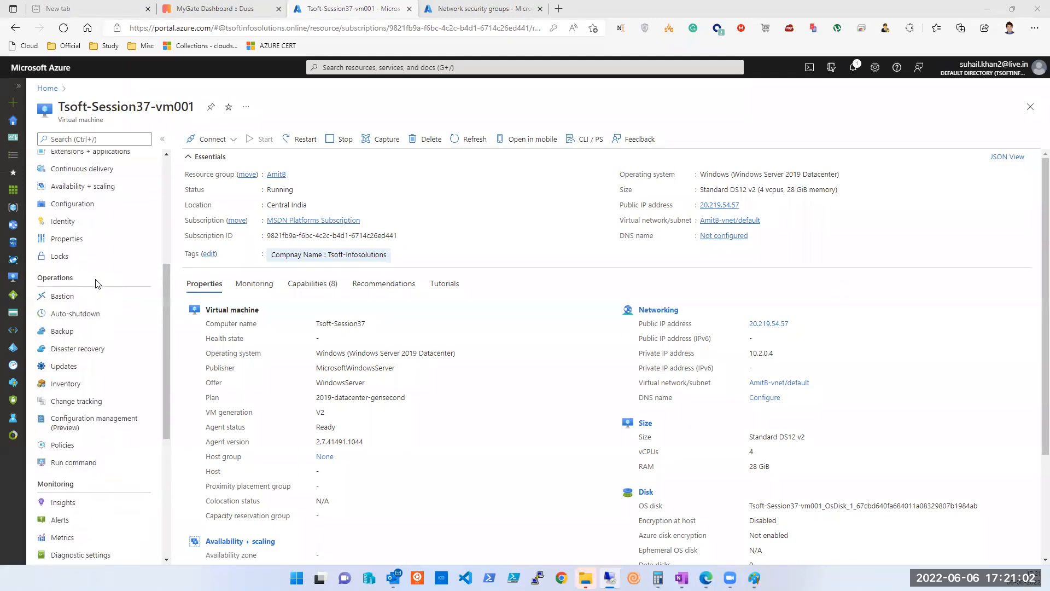
pyautogui.click(93, 272)
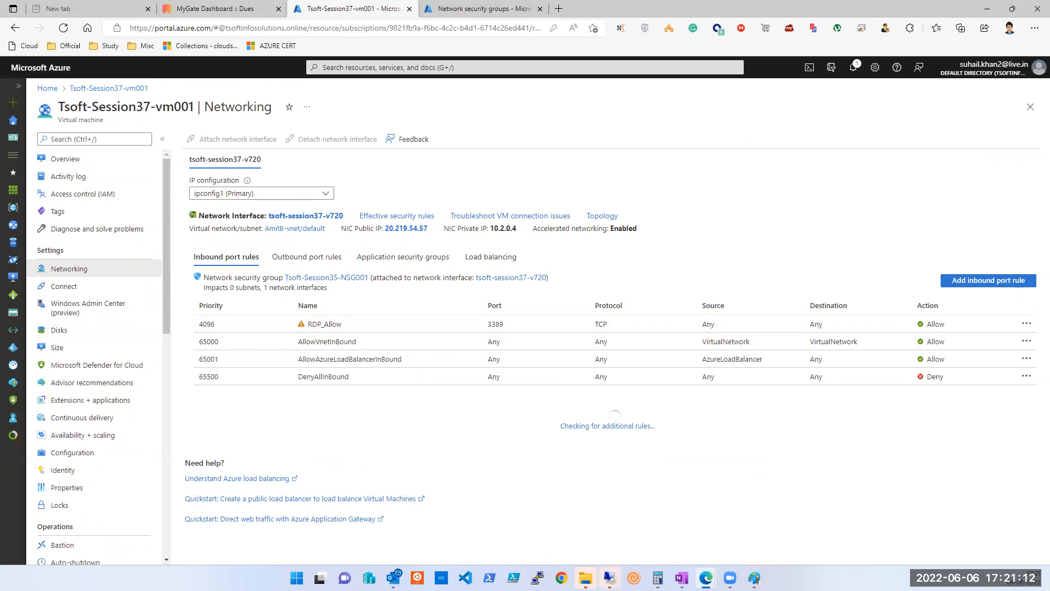
# Step: Switch to Remote Desktop Connection, cancel the pending attempt, and try connecting to 20.219.54.57 again
pyautogui.click(610, 577)
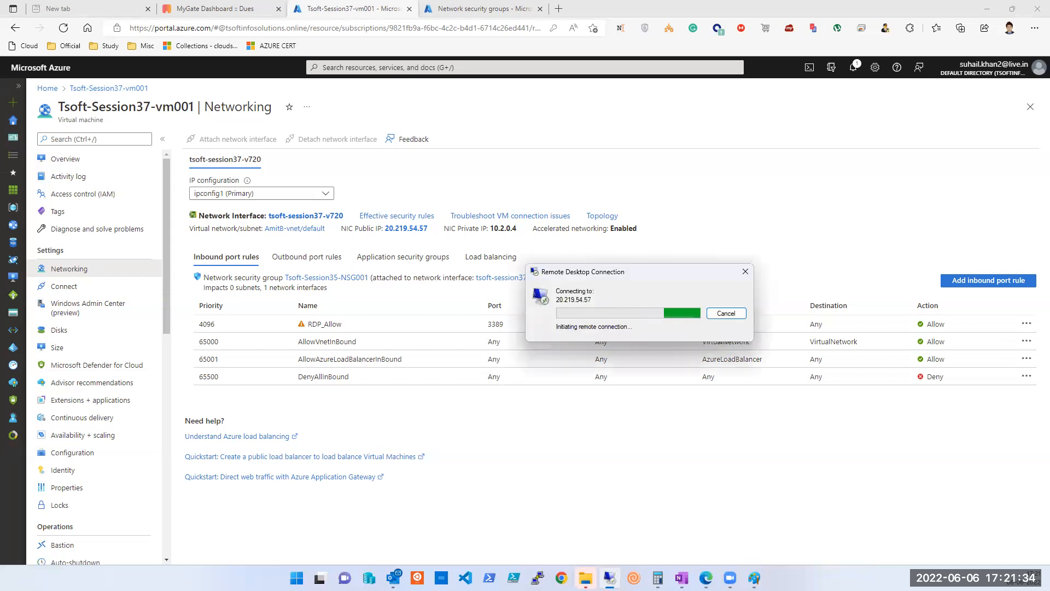
pyautogui.click(725, 314)
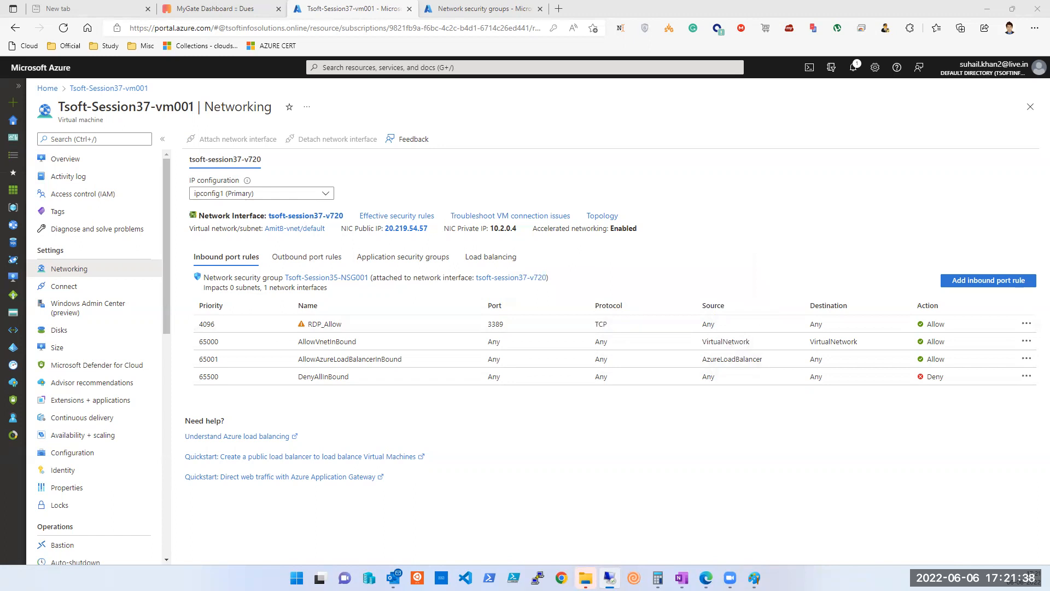
pyautogui.click(761, 280)
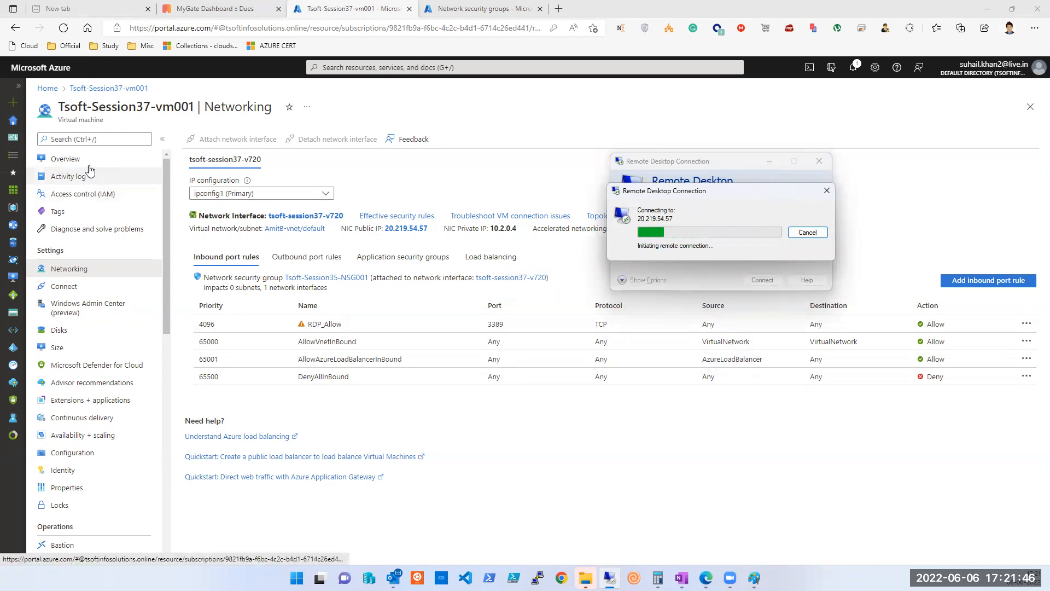
# Step: Return to the virtual machine's overview, cancel the running Remote Desktop attempt, and restart the connection to 20.219.54.57
pyautogui.click(64, 159)
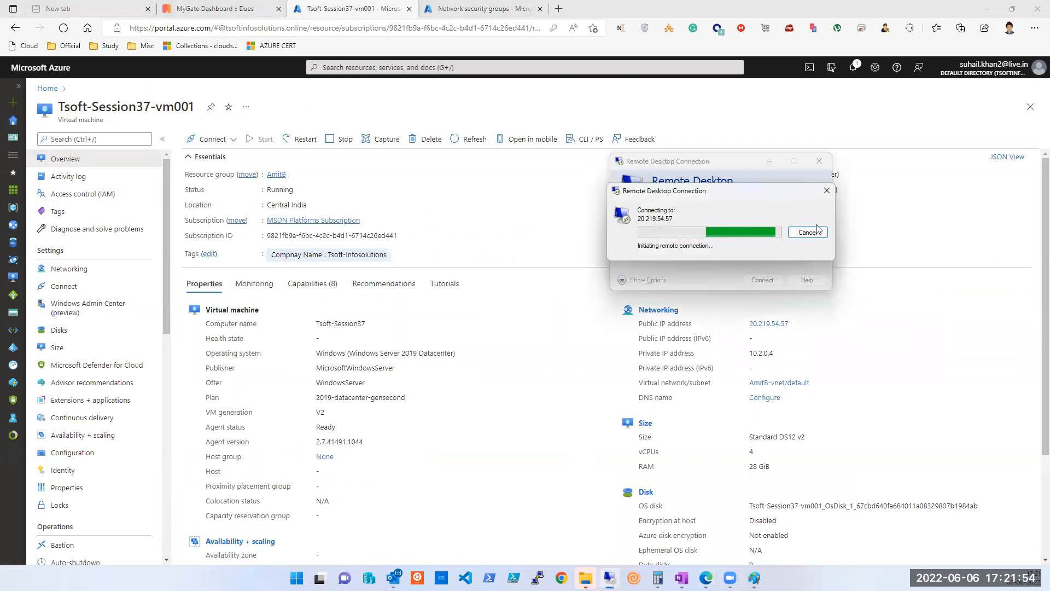
pyautogui.click(814, 235)
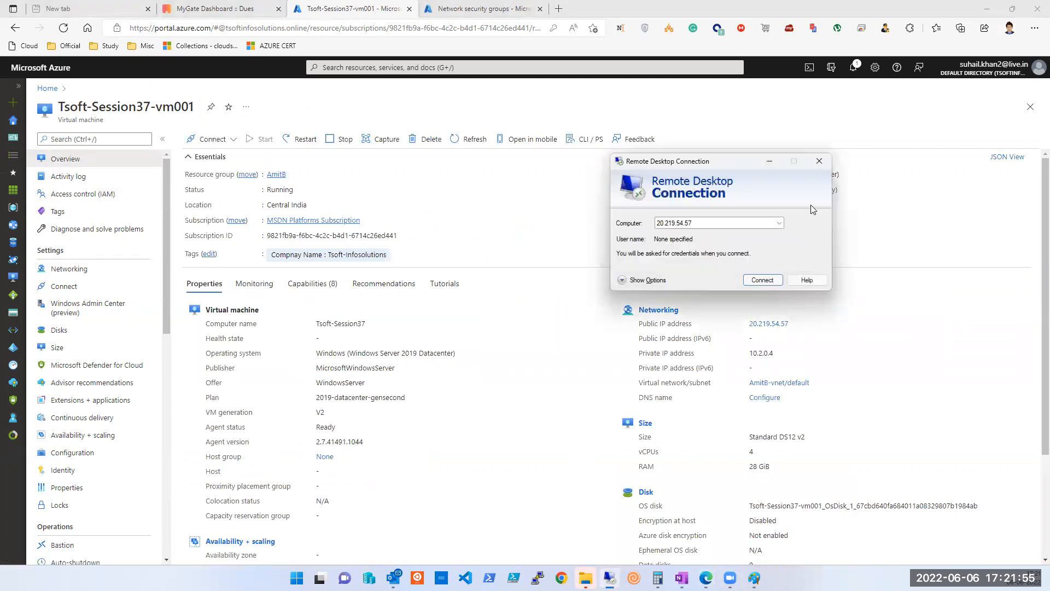
pyautogui.click(761, 280)
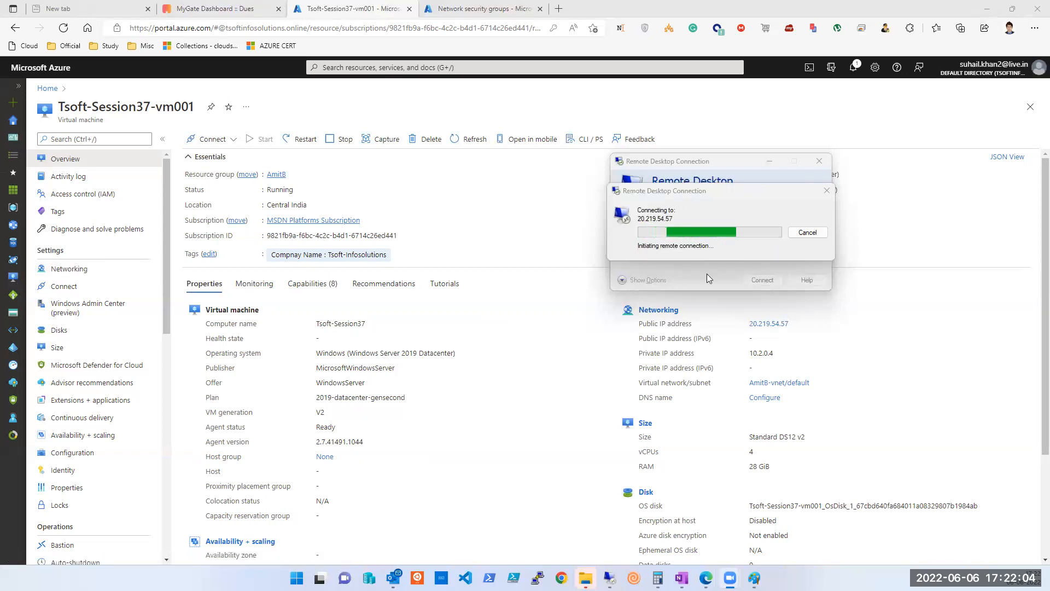
# Step: Dismiss the Remote Desktop error and retry the connection to 20.219.54.57
pyautogui.moveTo(682, 192); pyautogui.dragTo(391, 259)
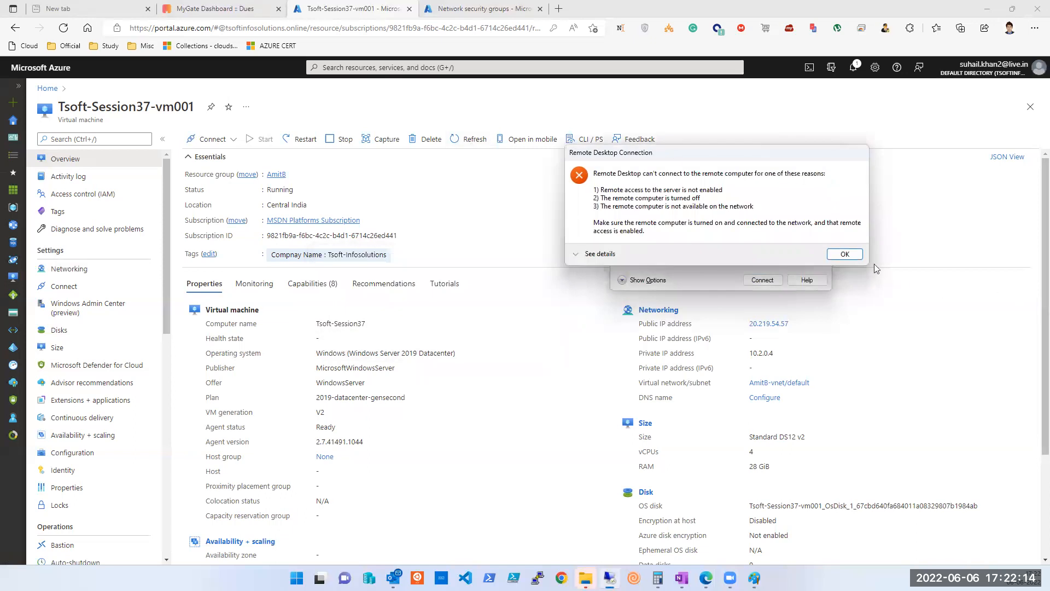
pyautogui.click(844, 254)
pyautogui.click(763, 280)
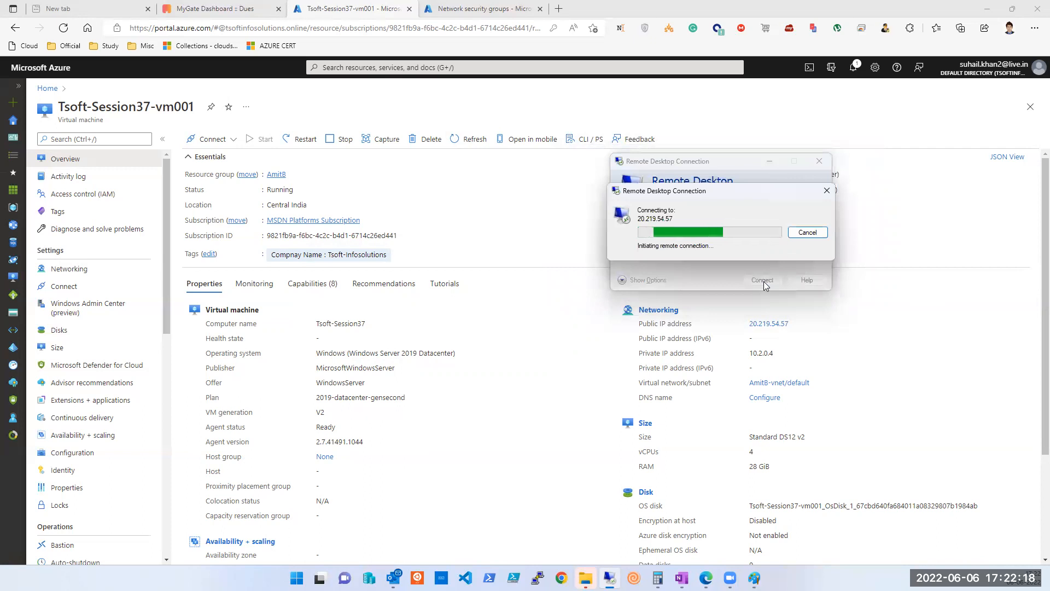